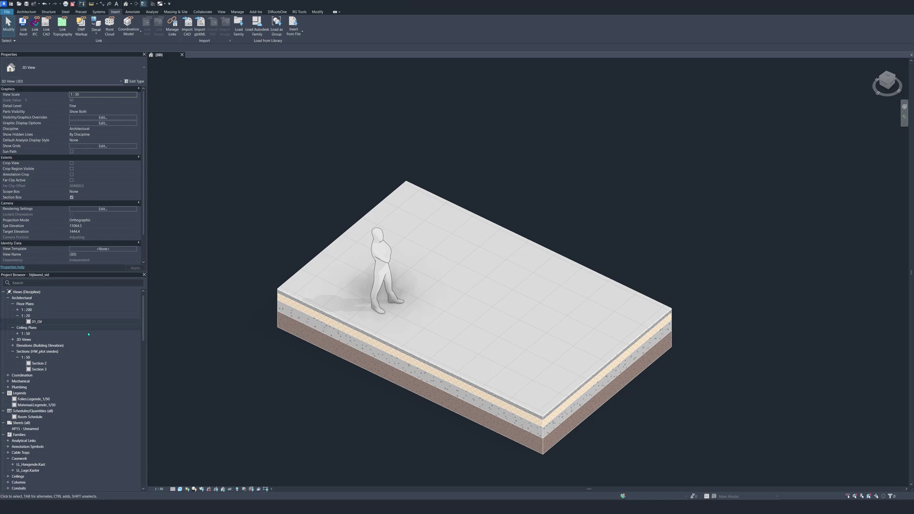
Open the 01_GV floor plan with the floor slab filling the view.
double_click(37, 322)
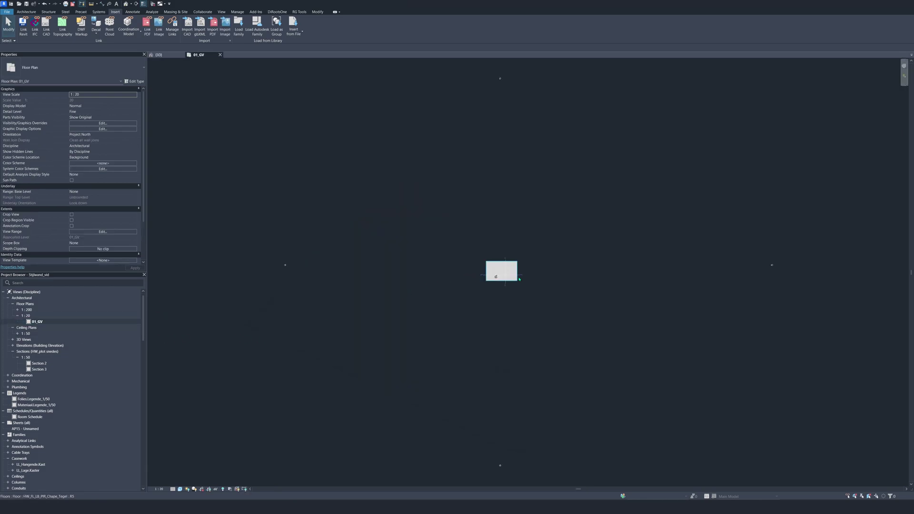
scroll(512, 273, up, 8)
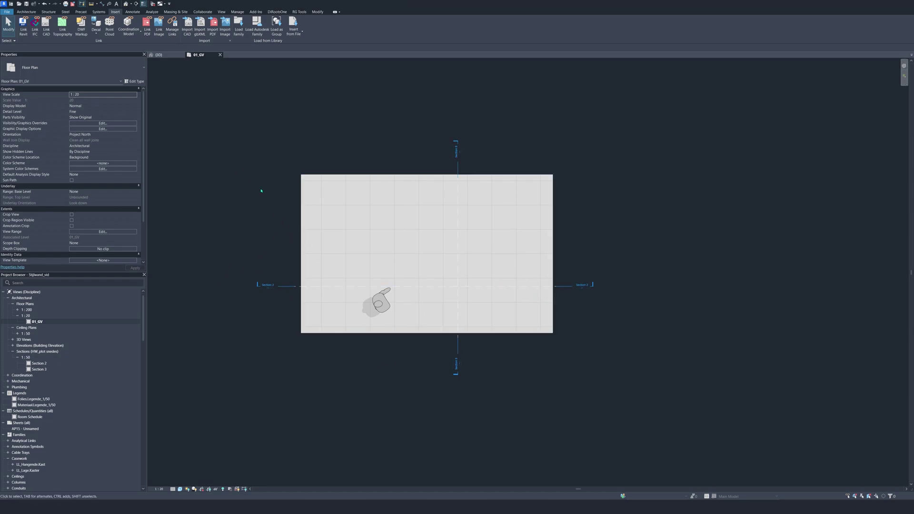
click(27, 11)
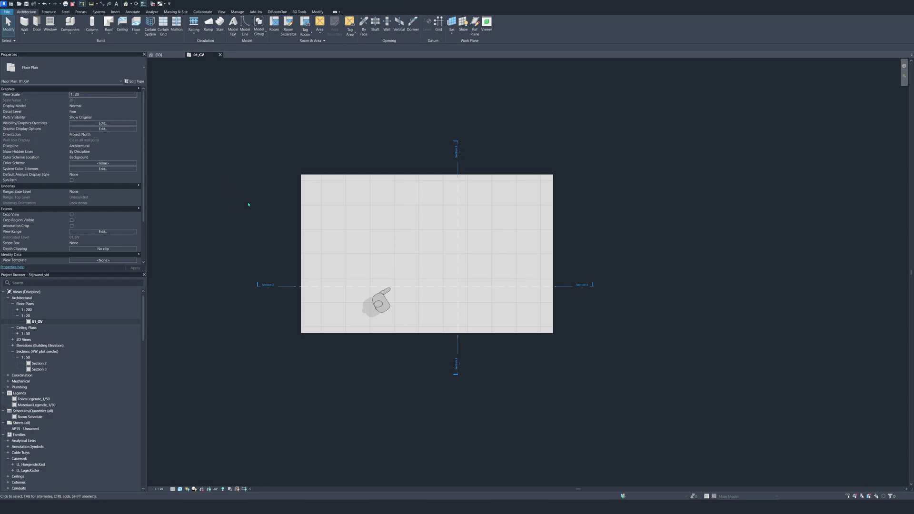
Examine the Dimension Lumber family under Structural Framing, Wood in the Autodesk family library.
click(115, 12)
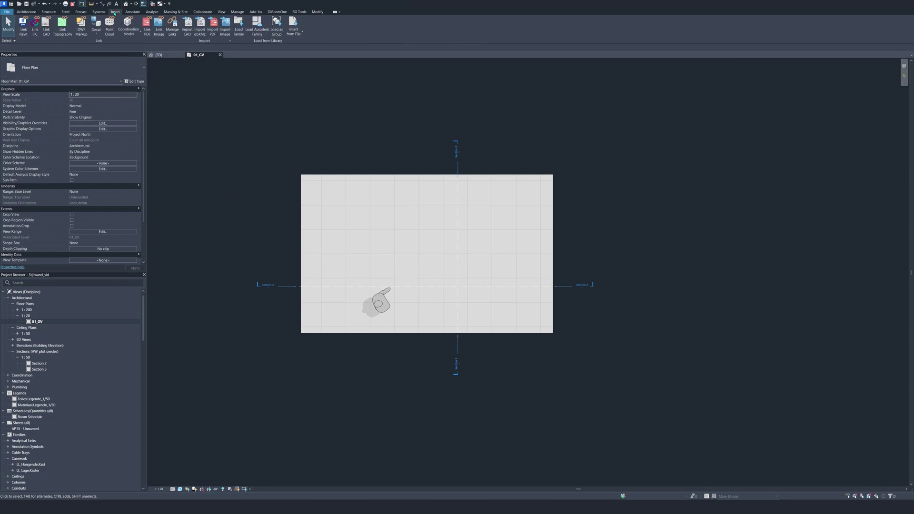
click(256, 35)
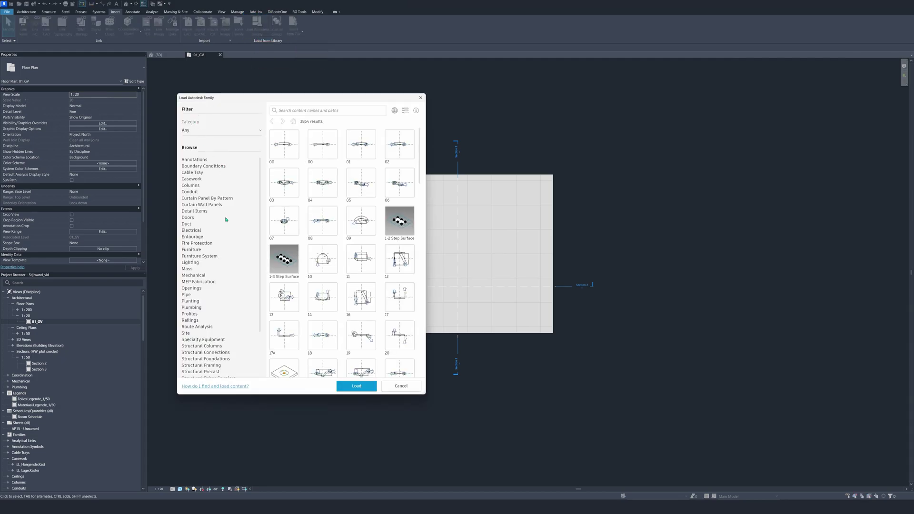
scroll(226, 220, down, 3)
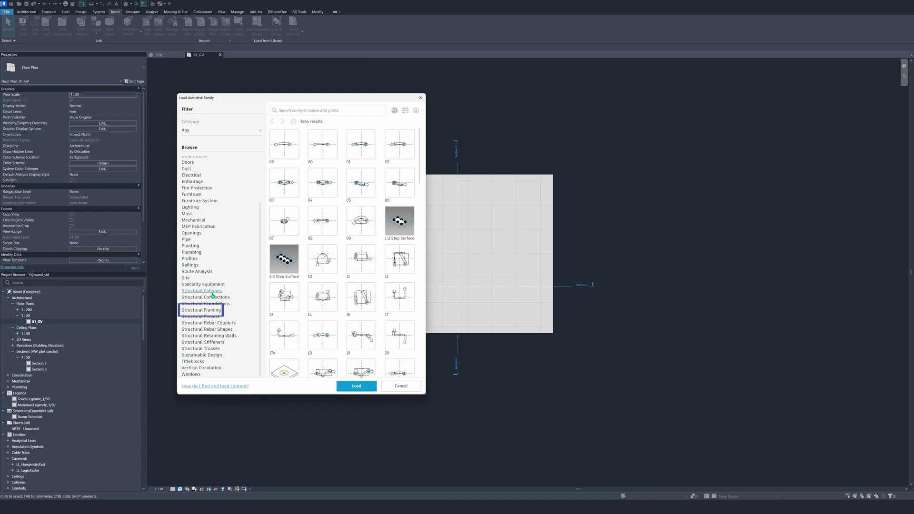
click(213, 303)
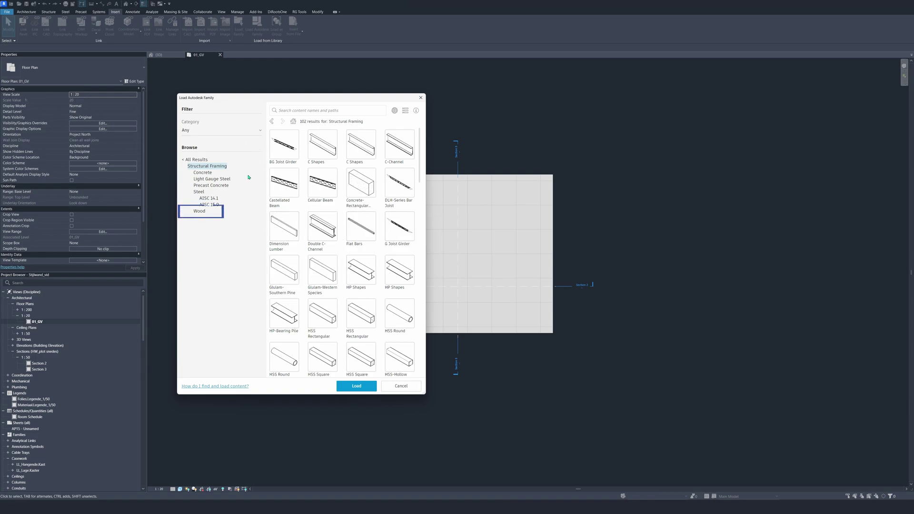
click(200, 212)
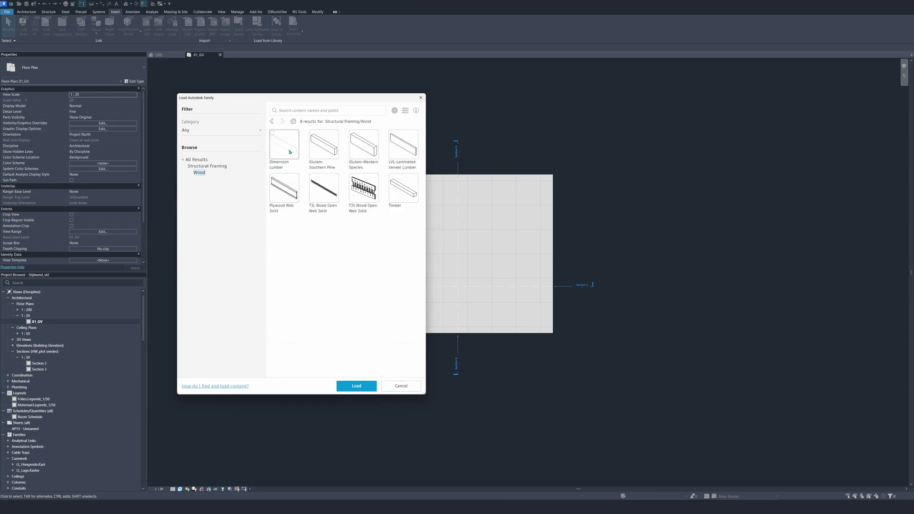
click(272, 134)
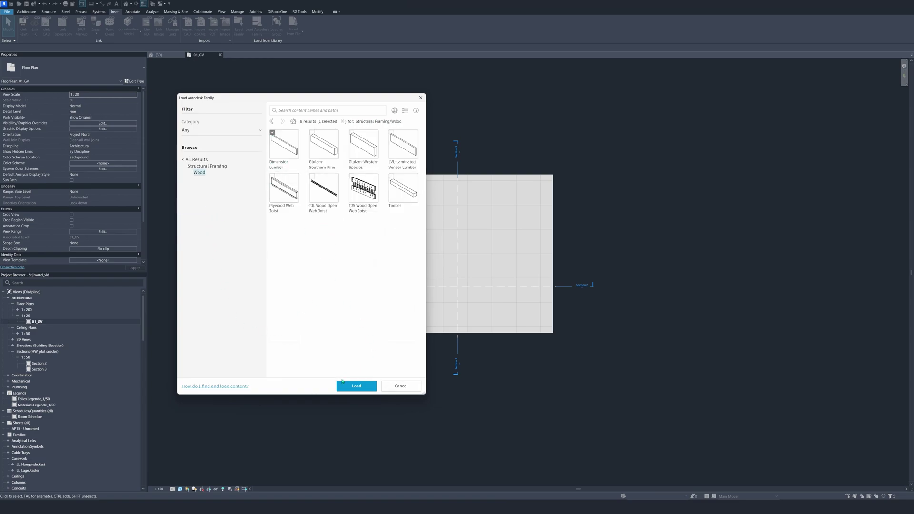
click(422, 98)
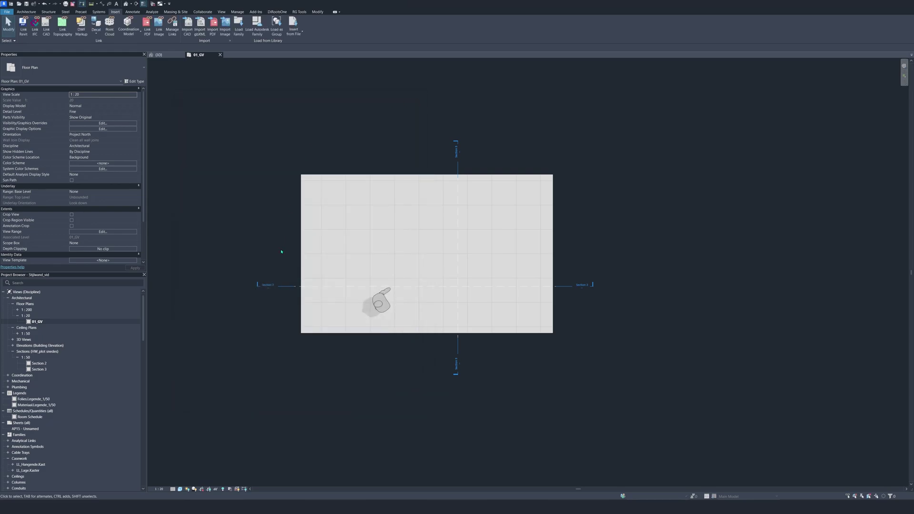
Draw a horizontal grid line across the middle of the floor slab, from inside its right edge to beyond its left edge.
key(g)
key(r)
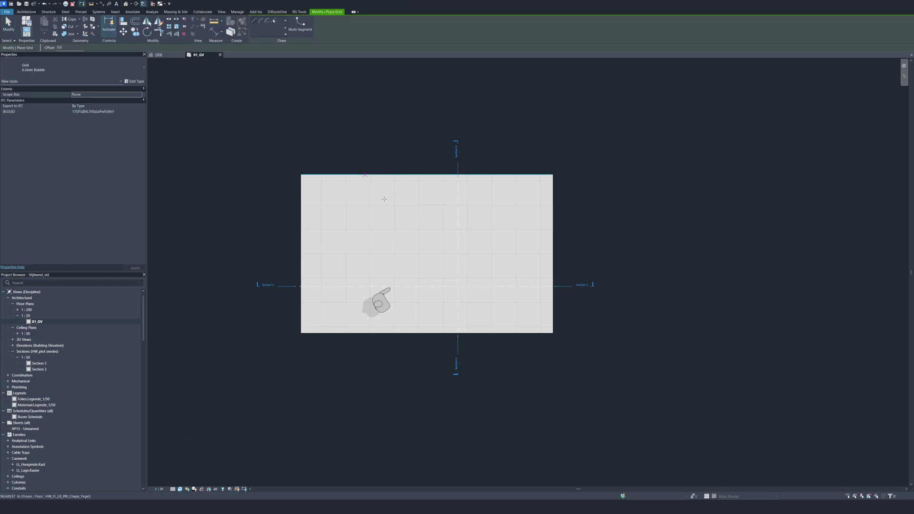
click(522, 253)
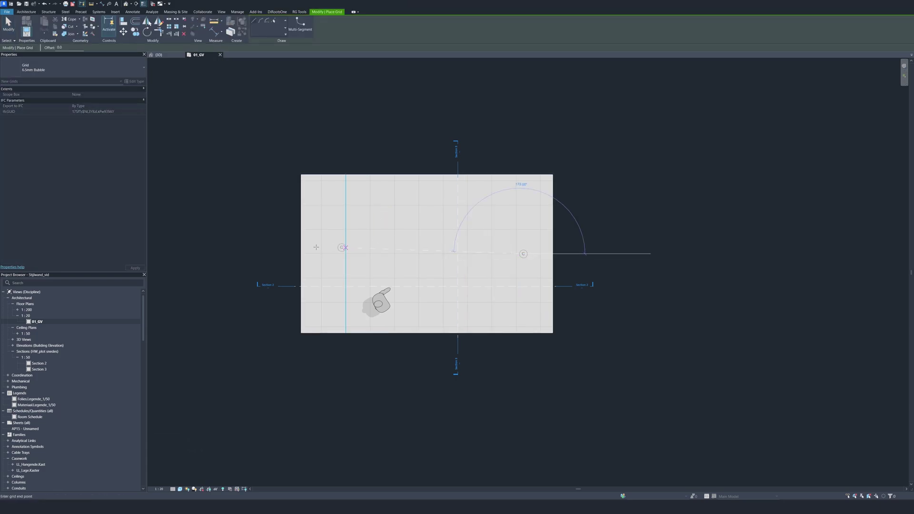
click(269, 254)
key(Escape)
key(Escape)
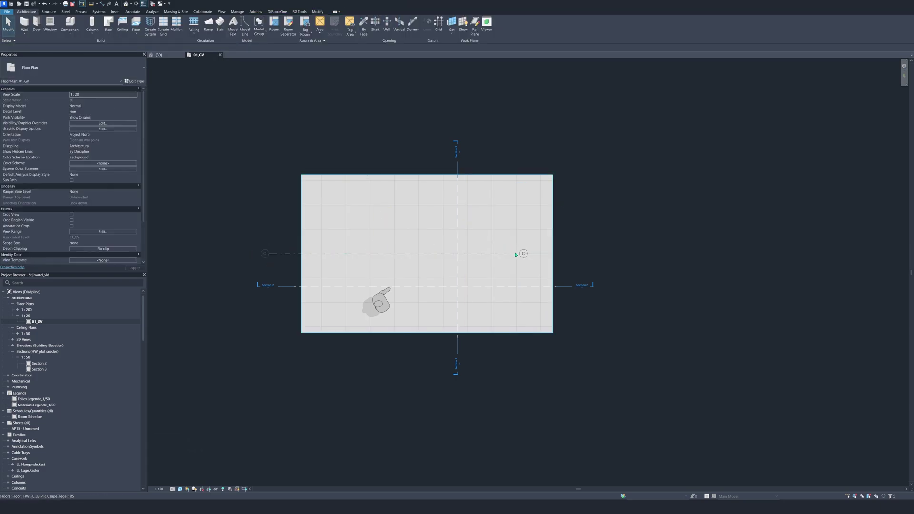
Extend the grid line's right end so that its bubble sits beyond the slab's right edge.
click(522, 254)
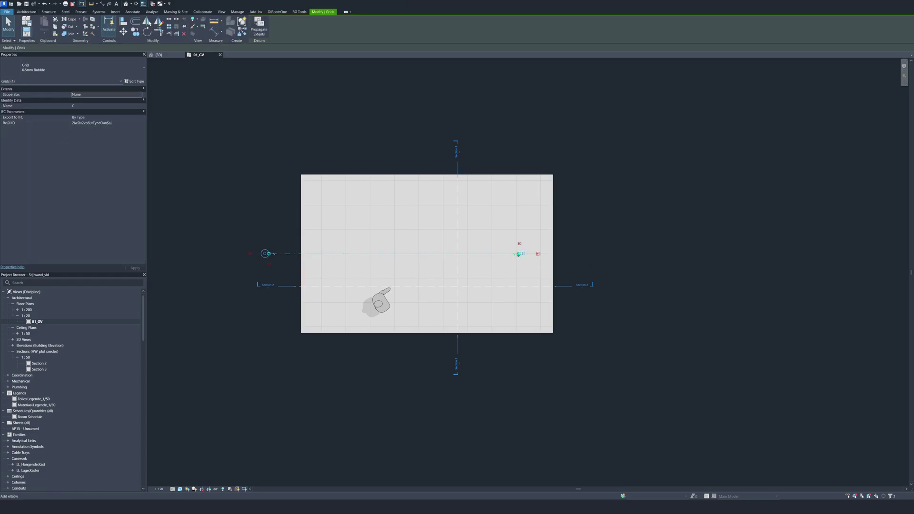
click(524, 254)
drag(572, 254, 581, 253)
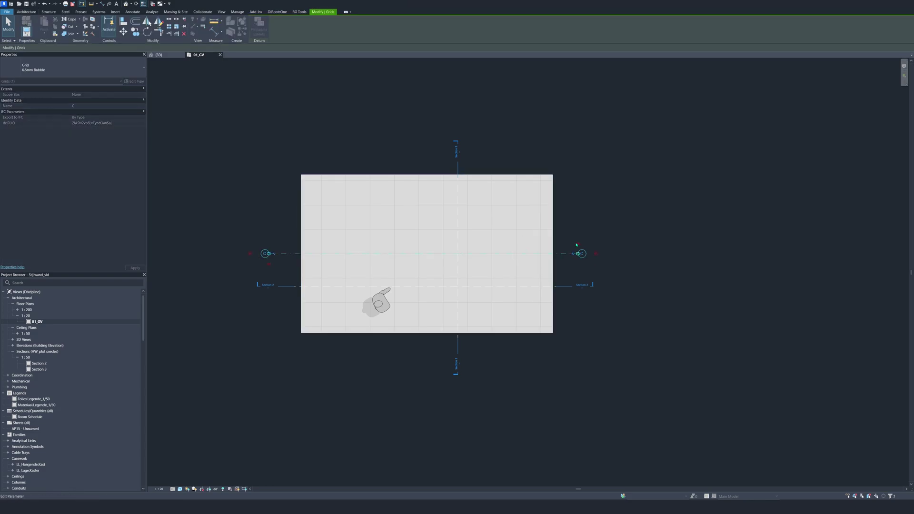
key(Escape)
click(274, 254)
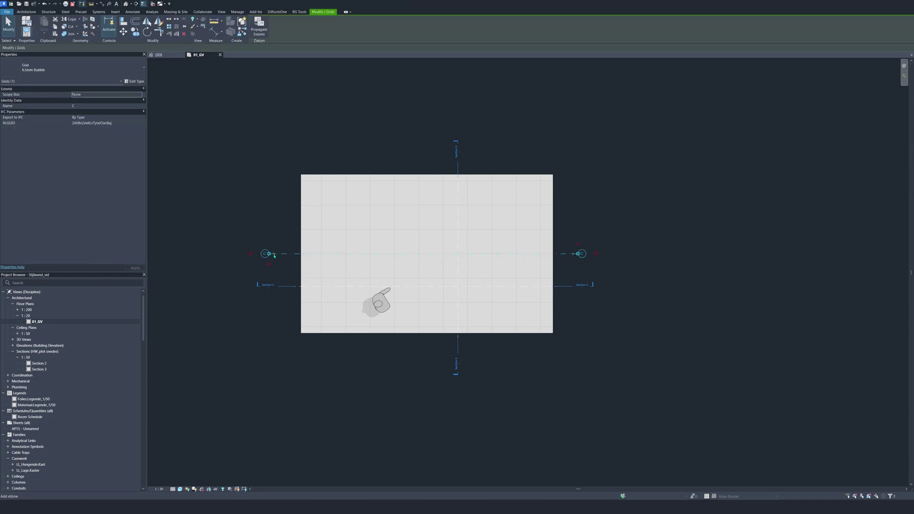
key(Escape)
Start a new wall and choose the basic wall type LL_WA_LB_Kimblok_150mm 2.
scroll(463, 234, up, 2)
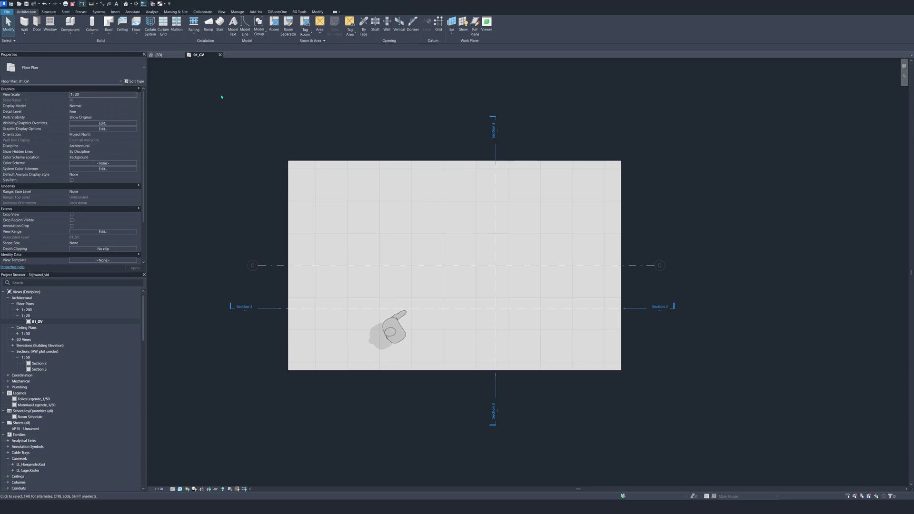
key(w)
key(a)
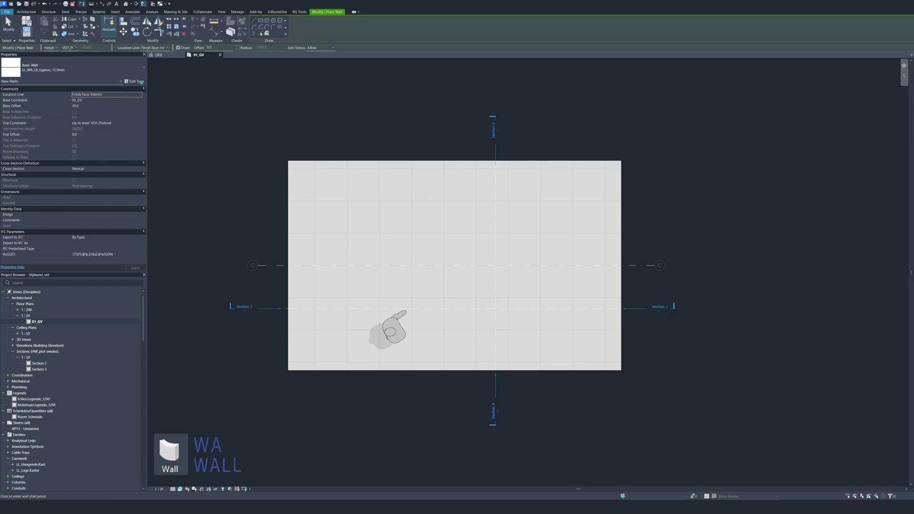
click(74, 69)
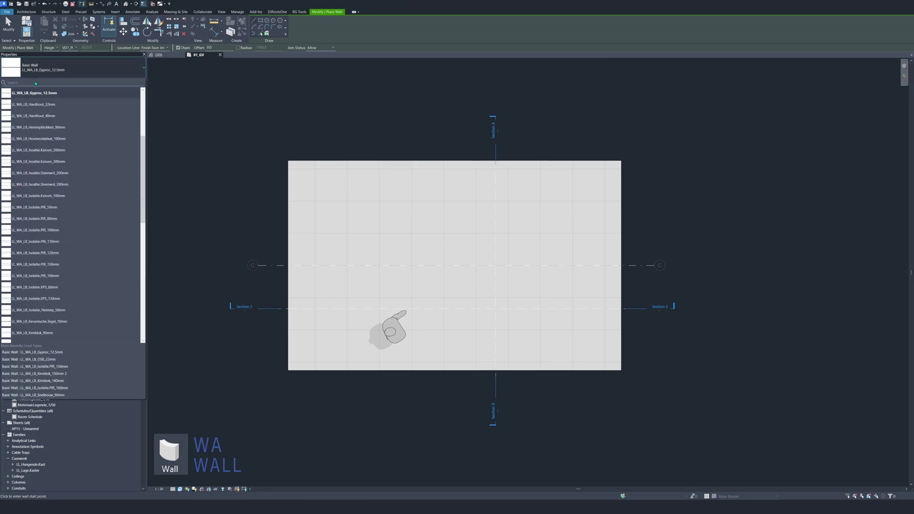
text(kim)
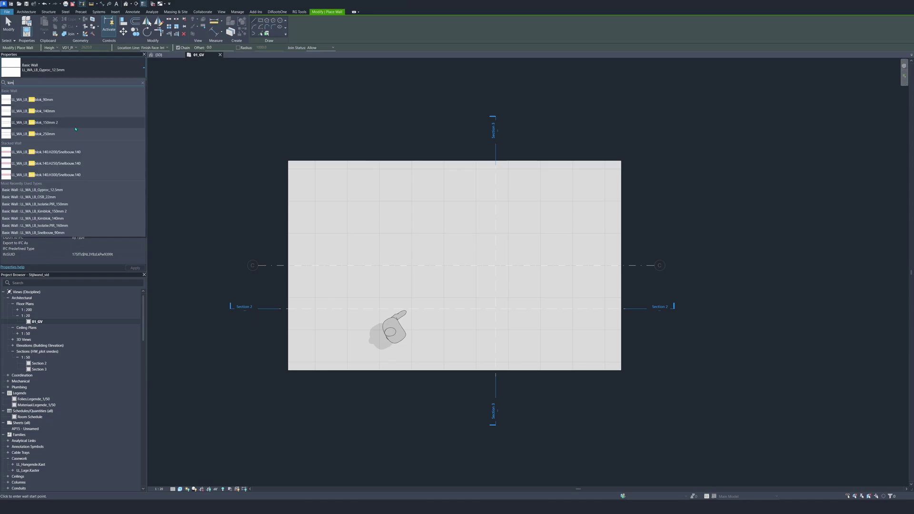
click(73, 127)
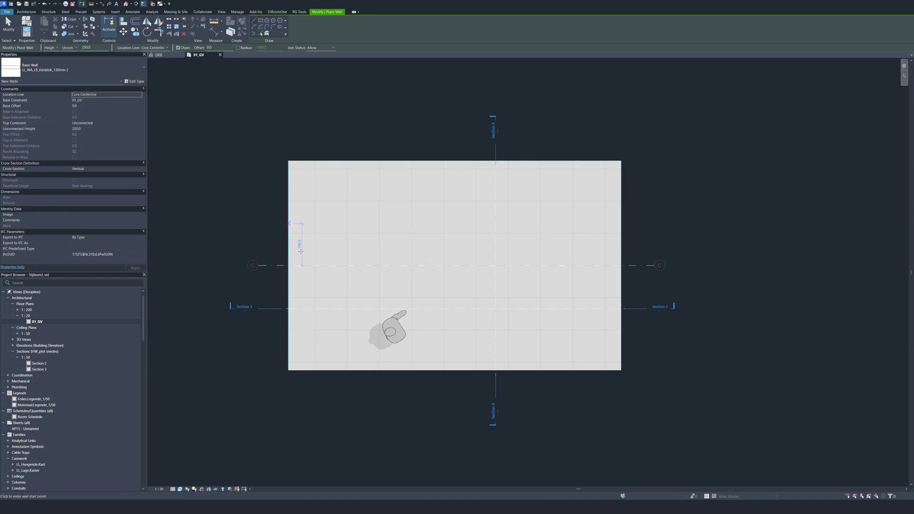
Draw a wall with an unconnected height of 300 mm along the grid line, from the slab's left edge to its right edge.
click(89, 129)
text(300)
key(Return)
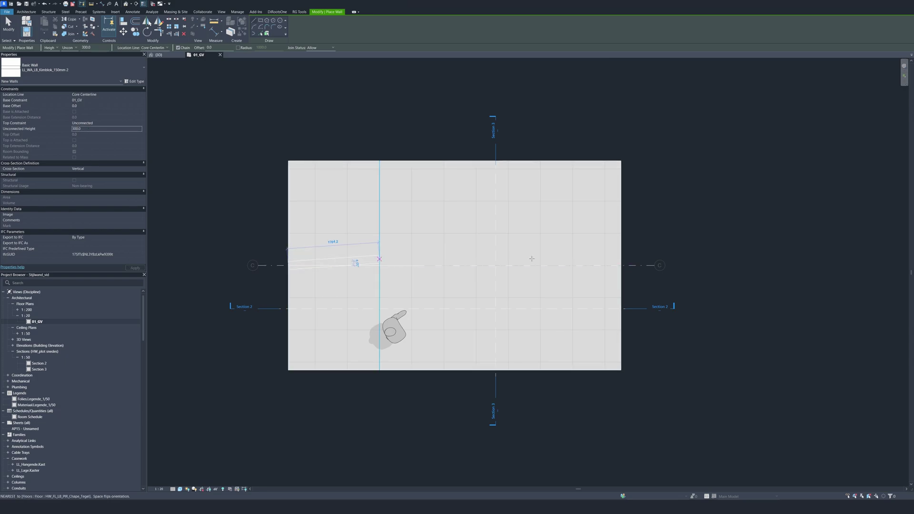
click(619, 267)
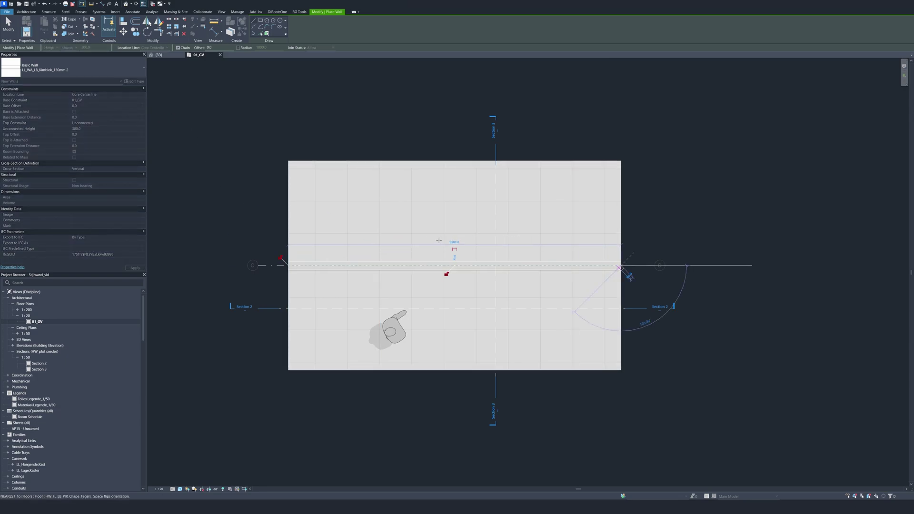
key(Escape)
key(Escape)
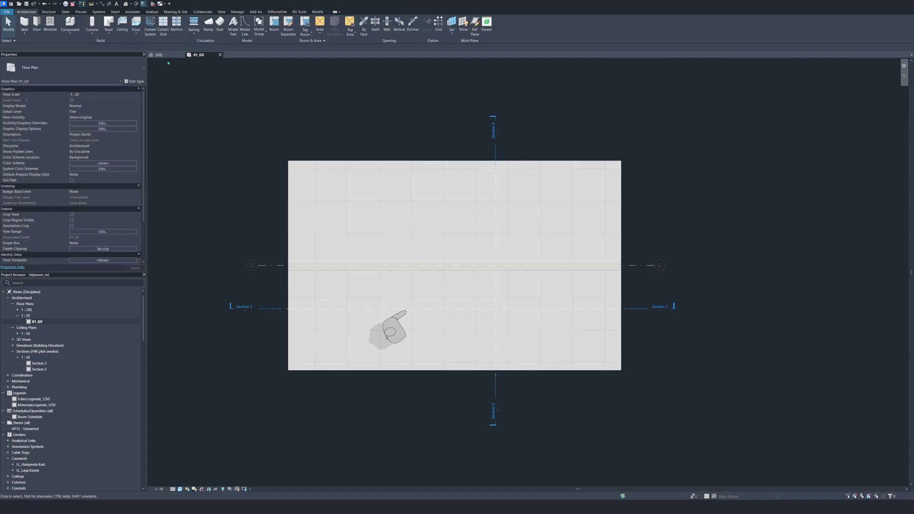
Check the new wall in the 3D view, and go to the Section 3 view from its section line in the 01_GV plan.
click(158, 54)
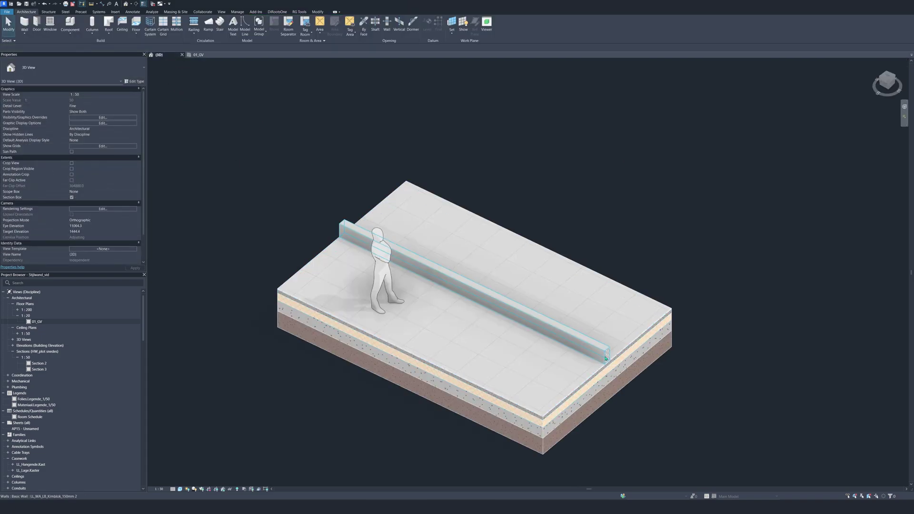
click(203, 55)
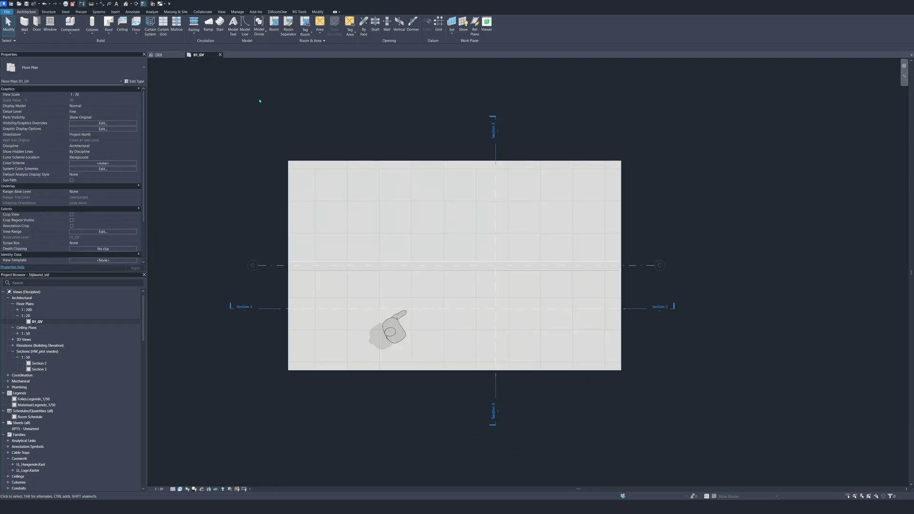
right_click(496, 179)
mouse_move(531, 231)
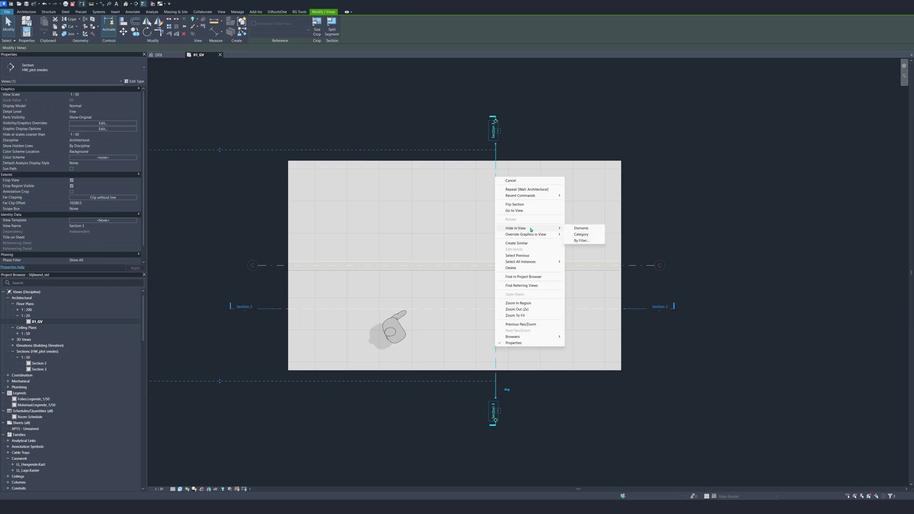
click(514, 211)
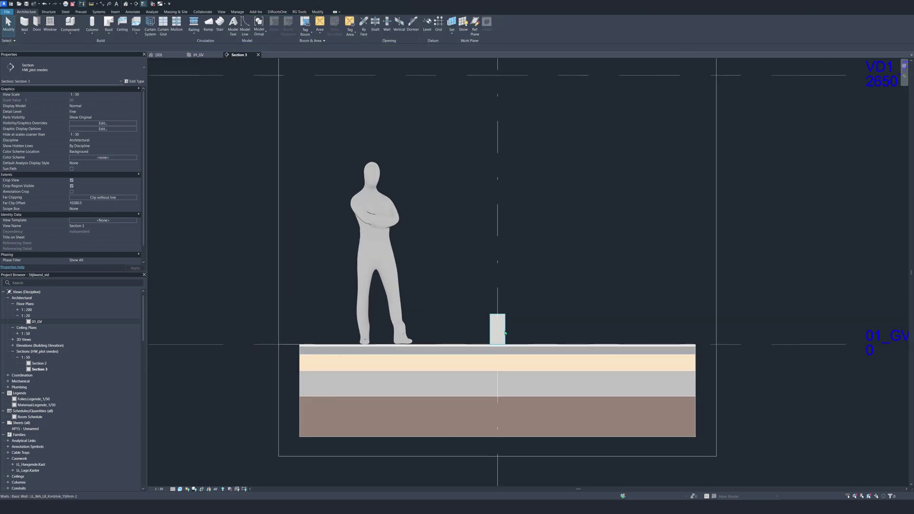
Lower the wall's base to the underside of the insulation, at a -260 mm base offset, and set its unconnected height to 300 mm.
click(506, 333)
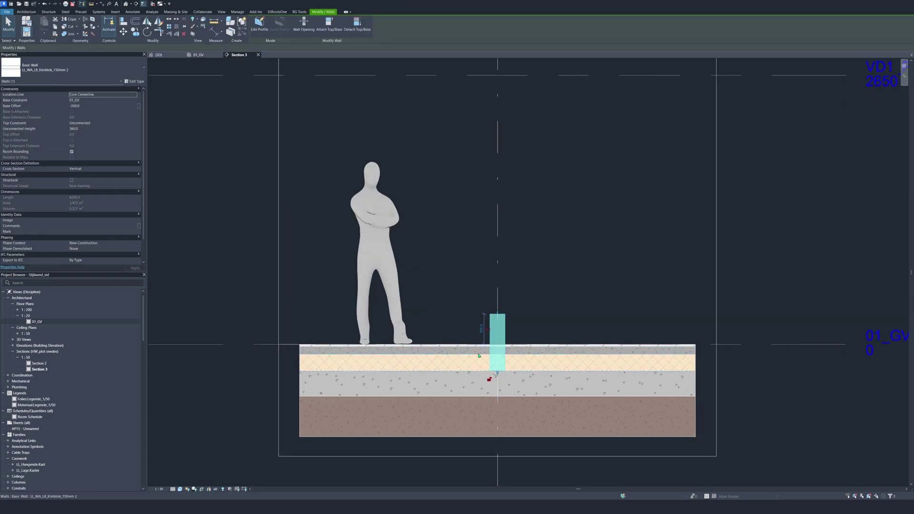
click(83, 128)
text(300)
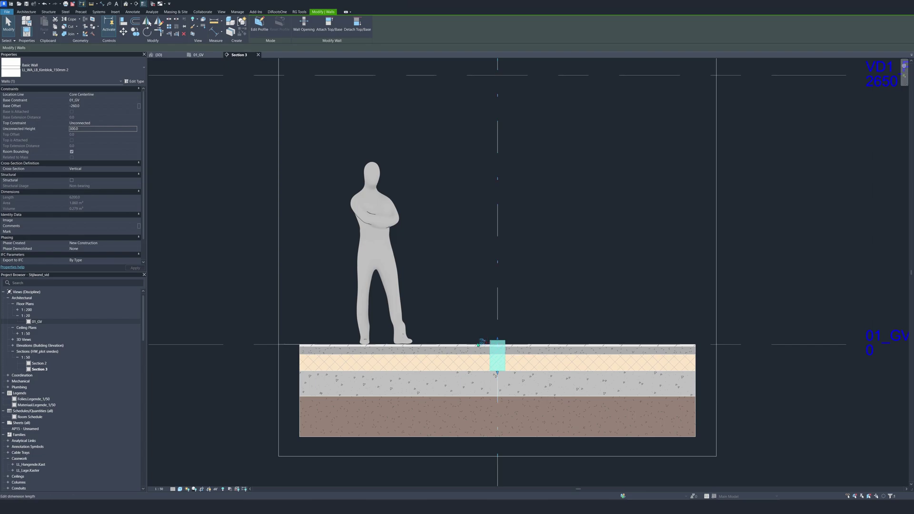
click(567, 306)
Hide the crop region boundary in the Section 3 view.
scroll(462, 292, down, 2)
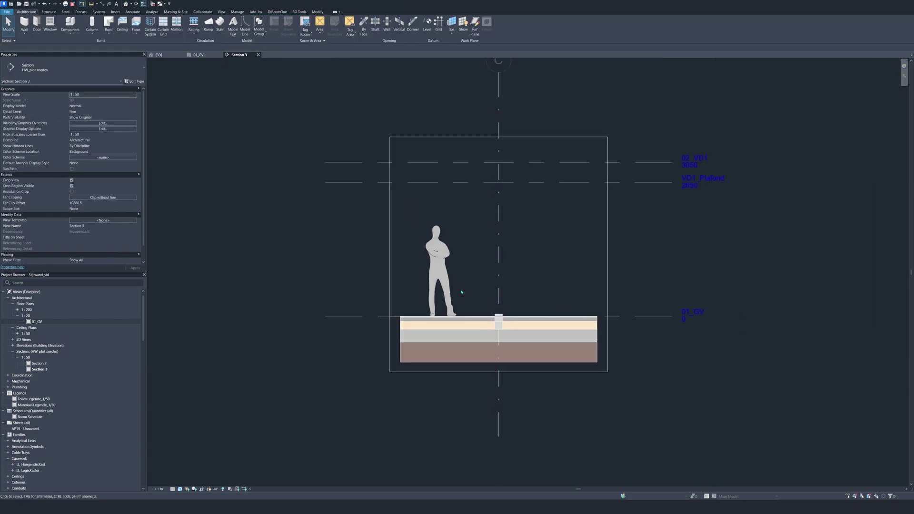
right_click(390, 195)
mouse_move(430, 245)
click(469, 245)
Join the floor's geometry with the Kimblok wall in the section.
scroll(538, 238, up, 3)
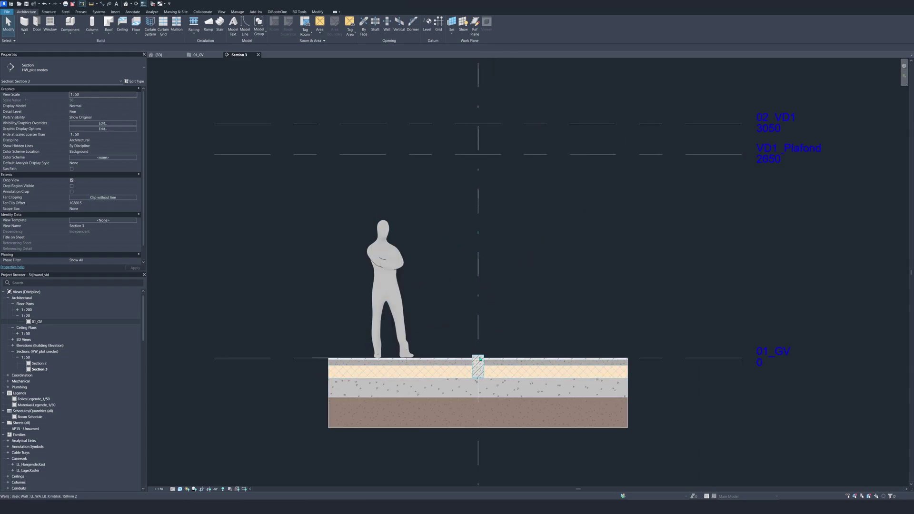
click(318, 11)
click(70, 34)
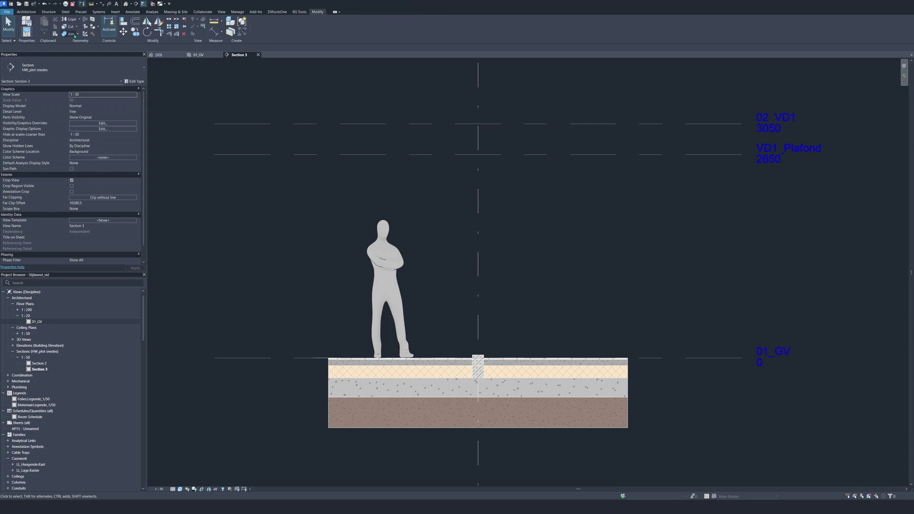
click(457, 368)
click(478, 365)
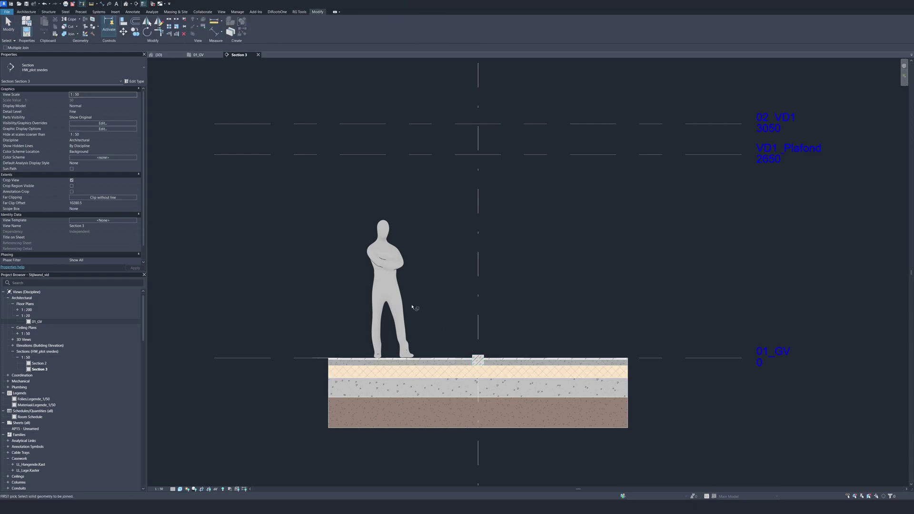
Switch the join order between the Kimblok wall and the floor so that the wall cuts through the floor layers.
click(78, 33)
click(81, 69)
click(478, 361)
click(458, 369)
key(Escape)
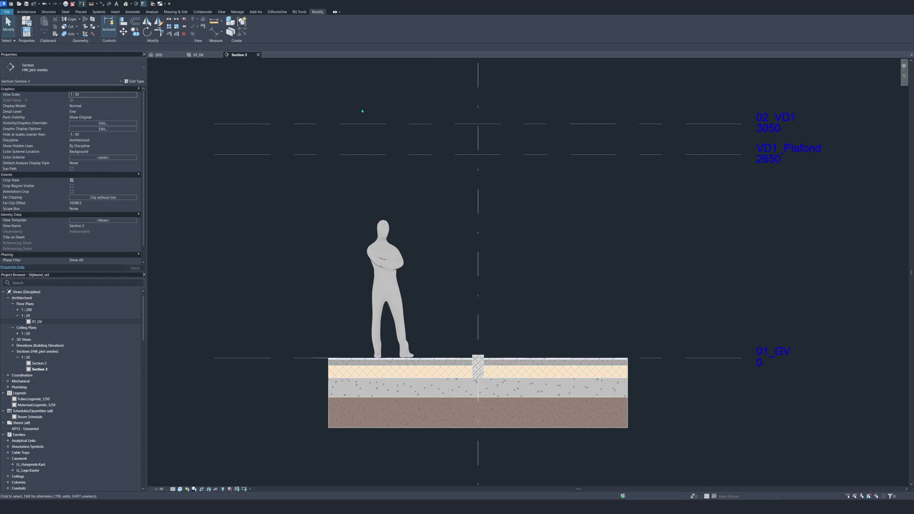
Start a structural beam in the 01_GV floor plan with type Vuren_Balk 150x60 and check its b and d type dimensions.
click(158, 55)
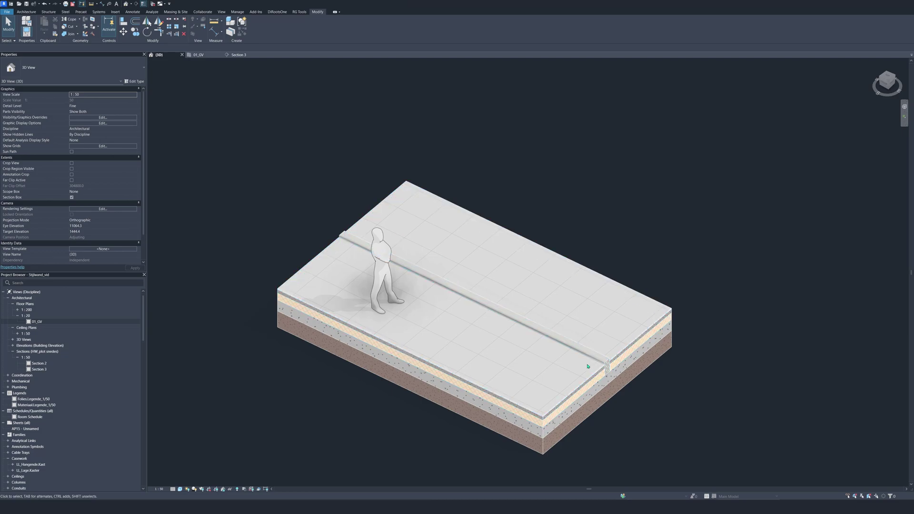
click(198, 55)
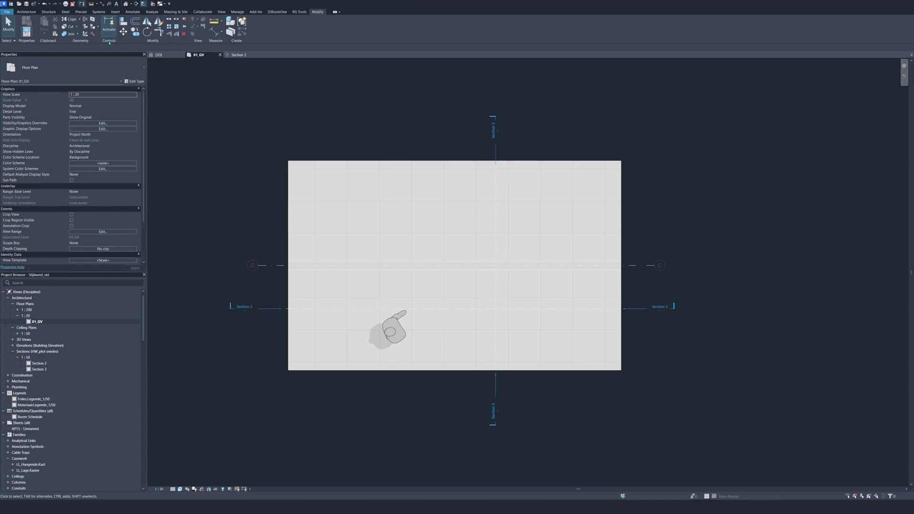
key(b)
key(m)
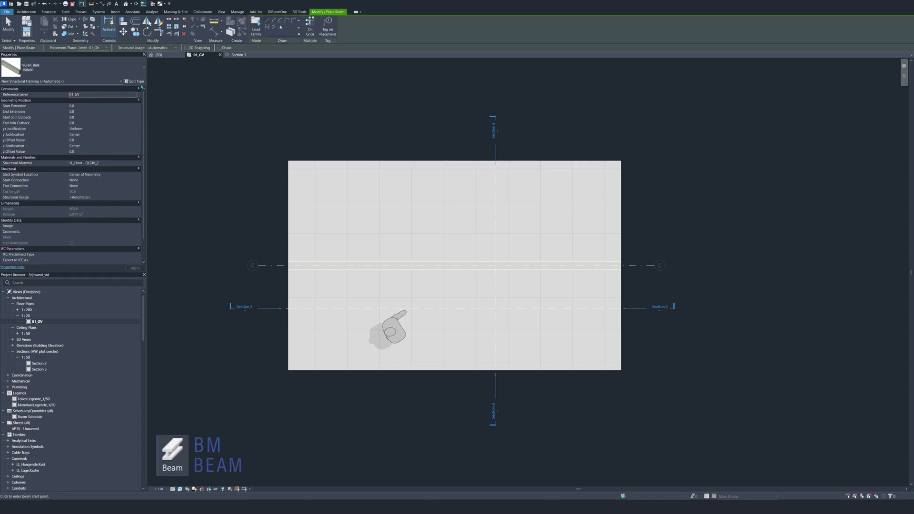
click(138, 68)
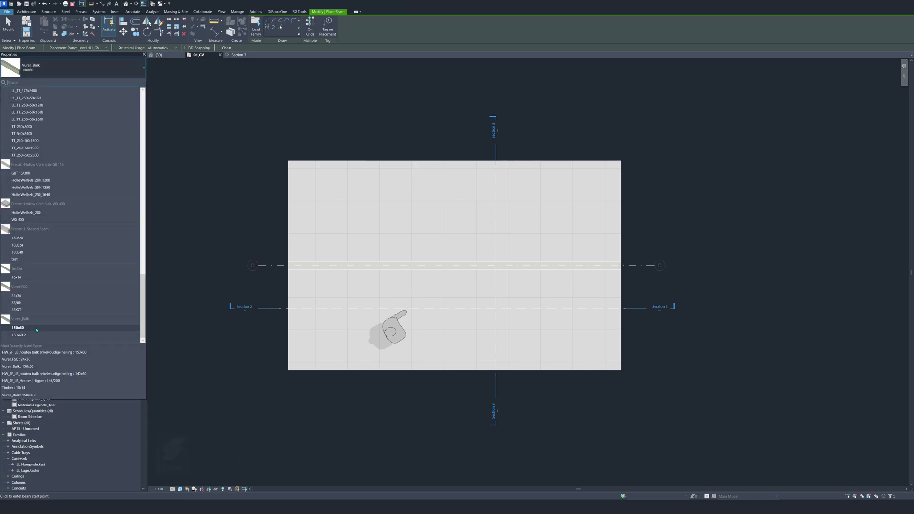
click(37, 328)
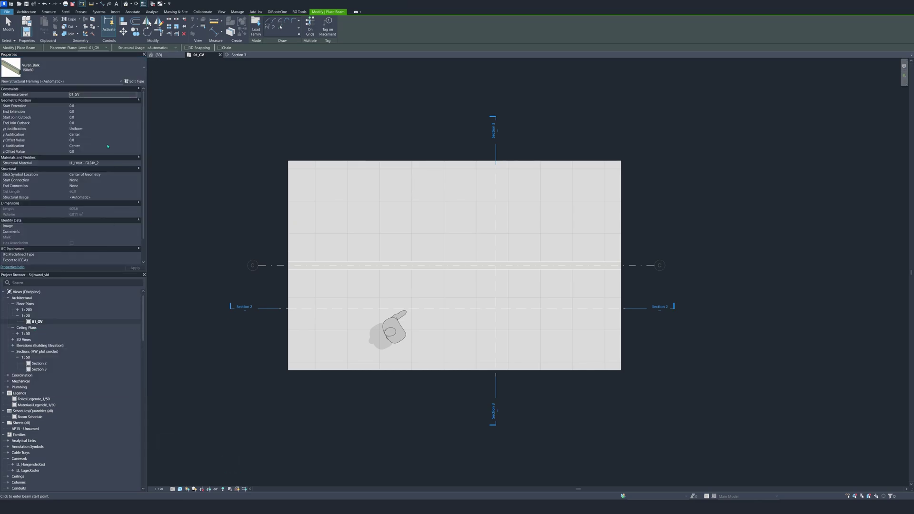
click(135, 82)
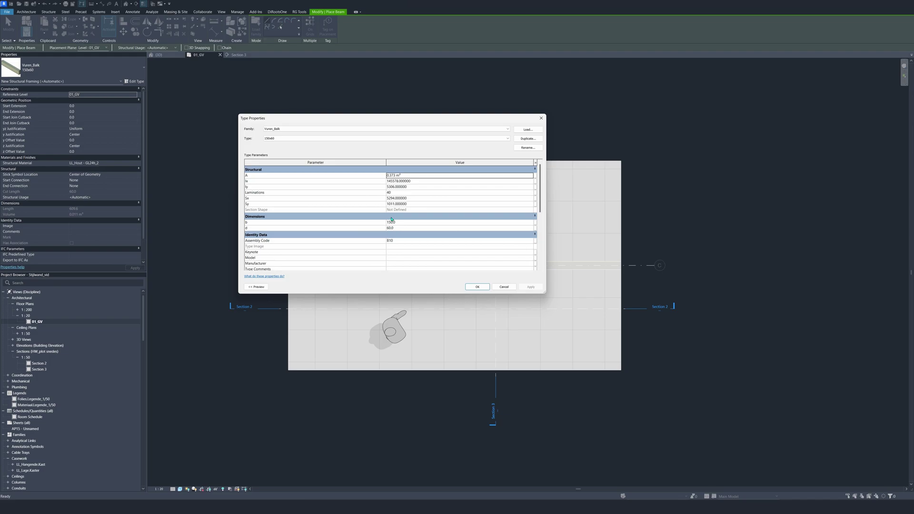
drag(391, 122, 364, 117)
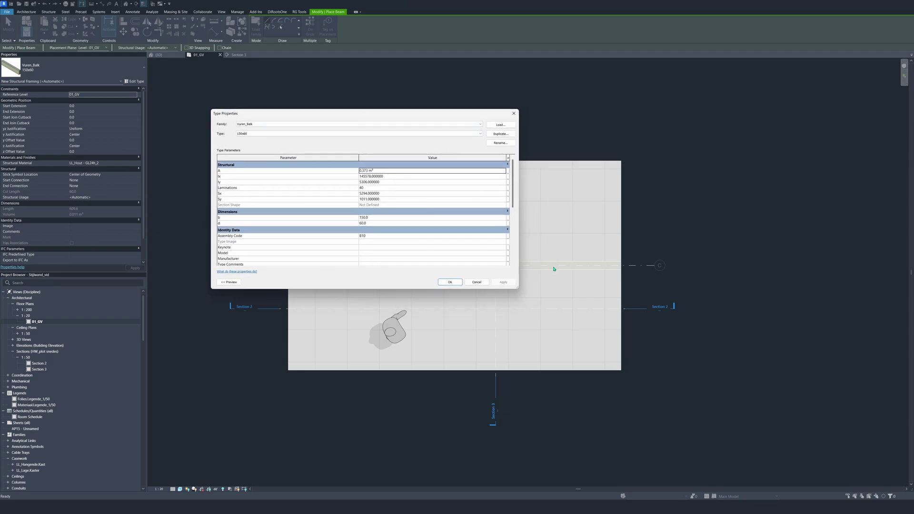
click(449, 282)
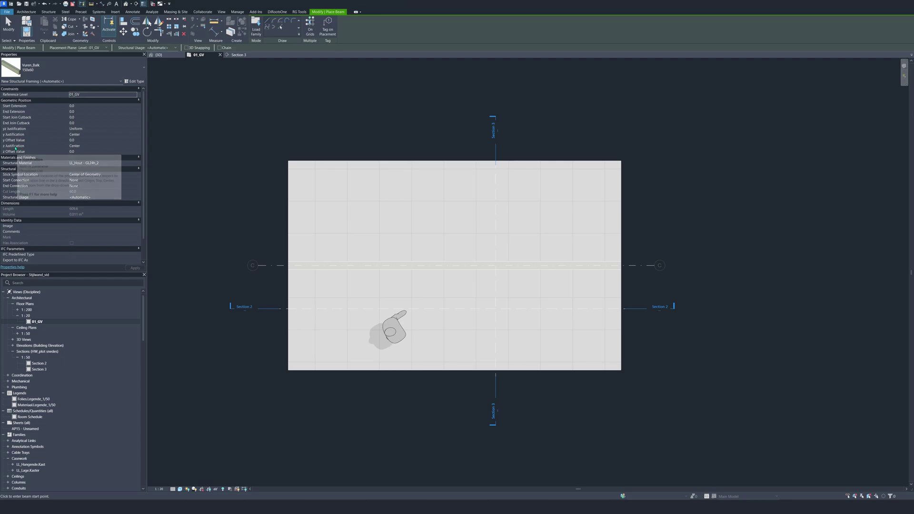
Draw the beam along the grid line over the Kimblok wall, from one slab edge to the other, with centred z justification.
click(134, 146)
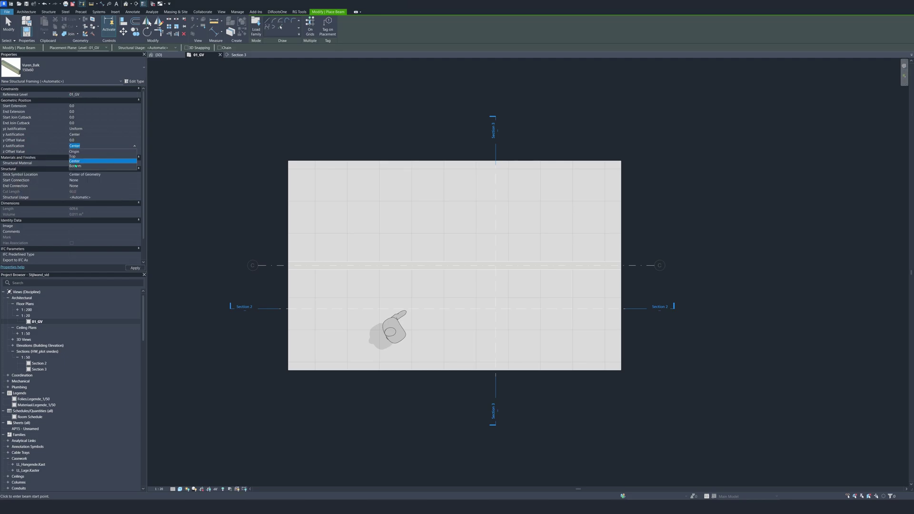
click(136, 146)
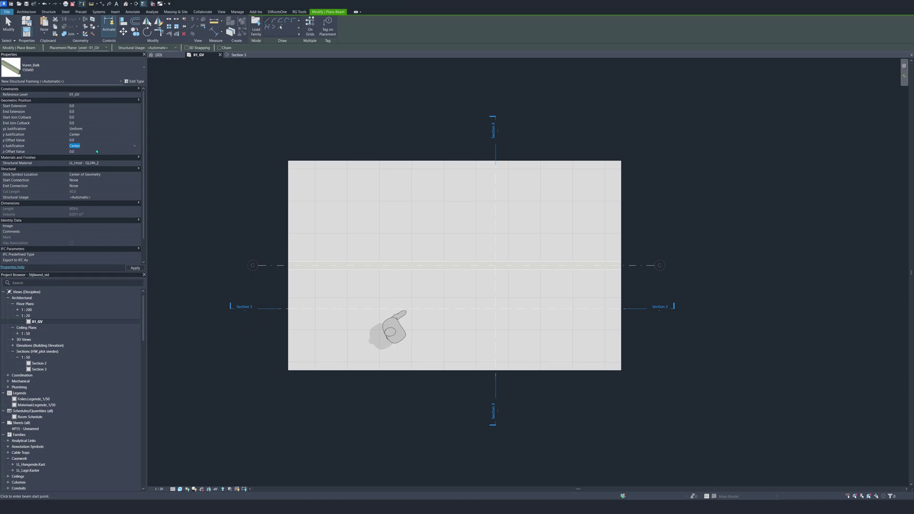
click(289, 265)
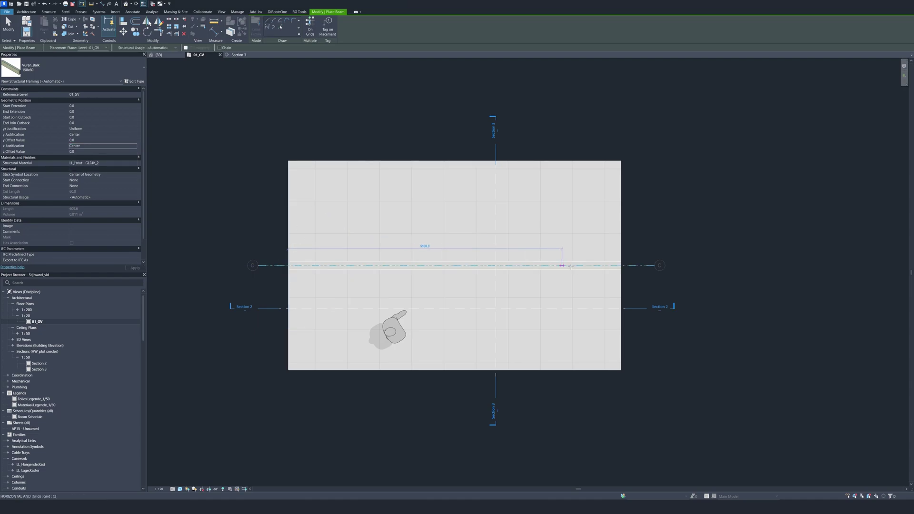
click(621, 266)
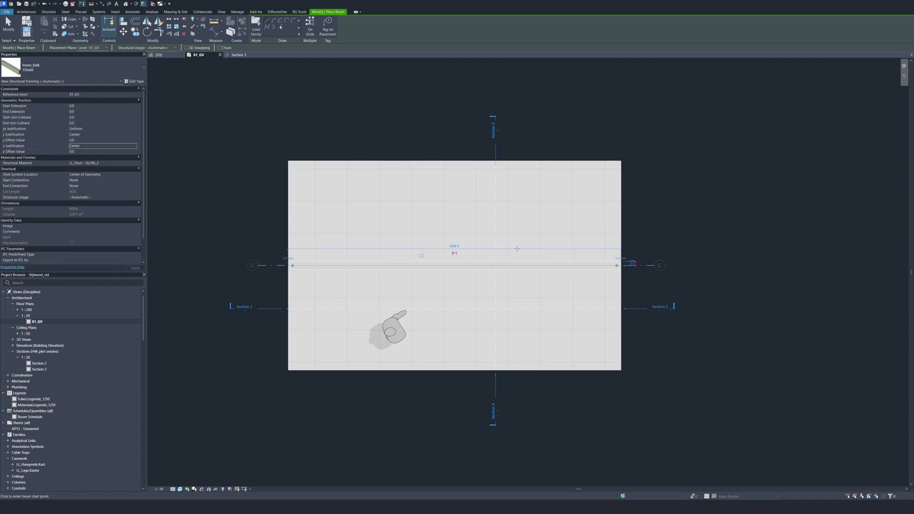
key(Escape)
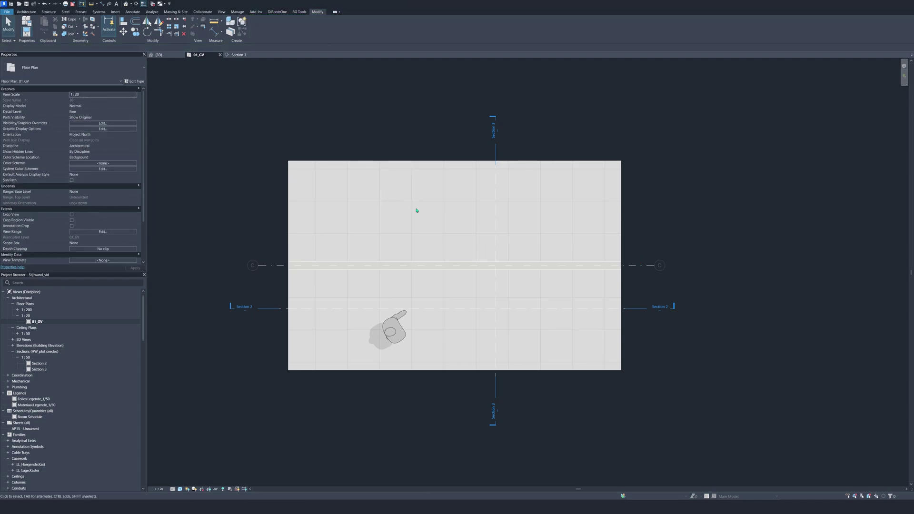
Set the timber beam's z justification to Bottom in the Section 3 view.
click(238, 55)
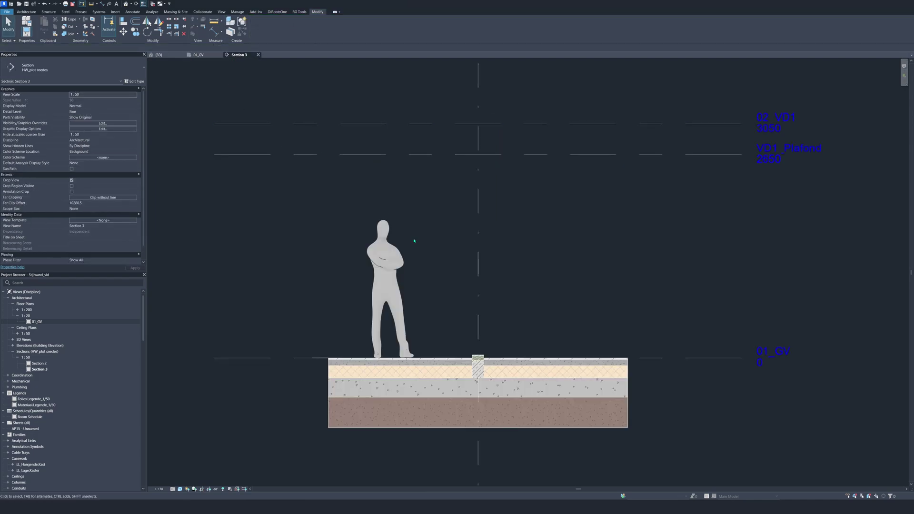
scroll(484, 366, up, 2)
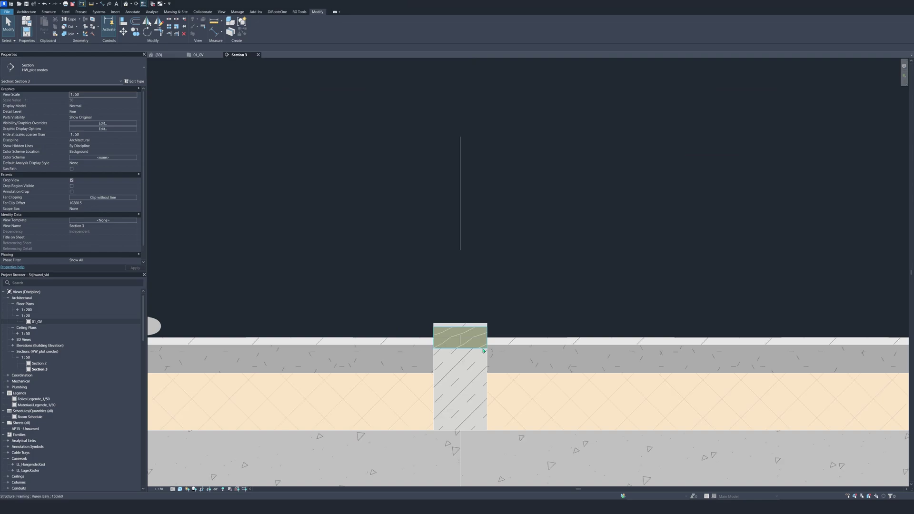
click(484, 353)
scroll(442, 353, down, 3)
scroll(467, 342, down, 3)
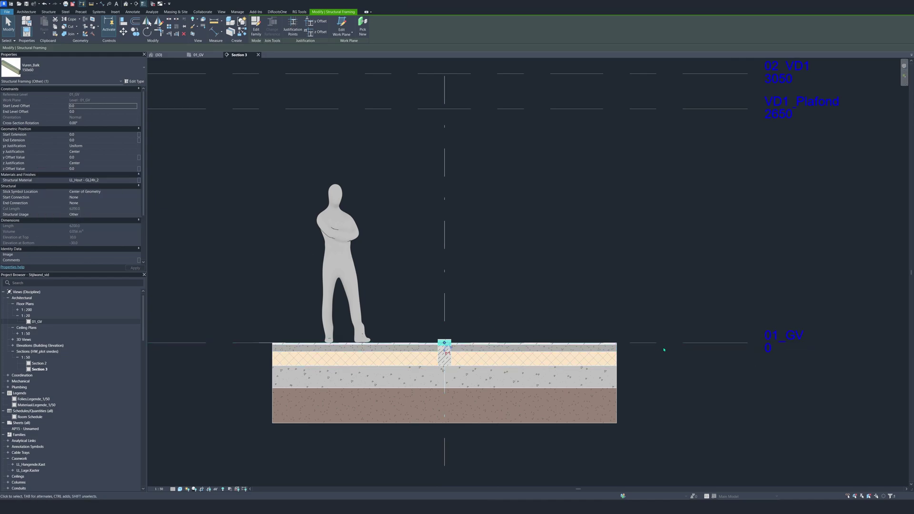
click(135, 164)
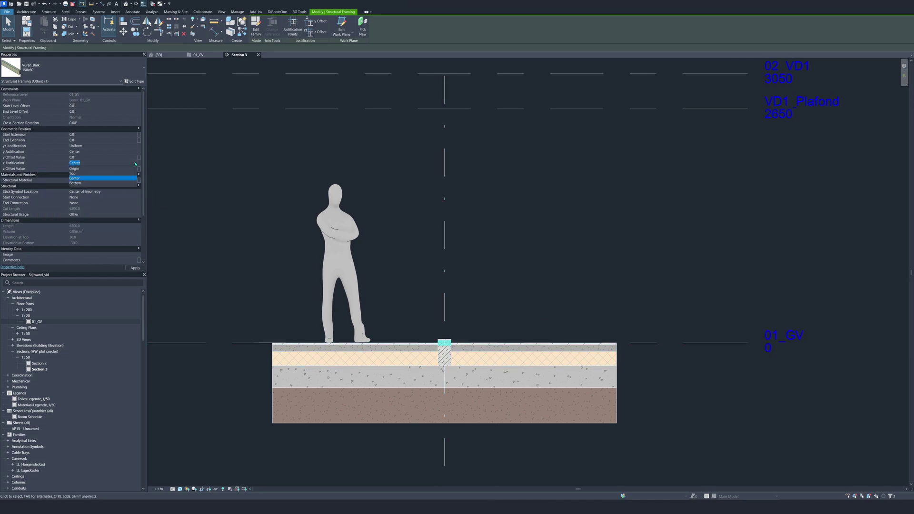
click(75, 183)
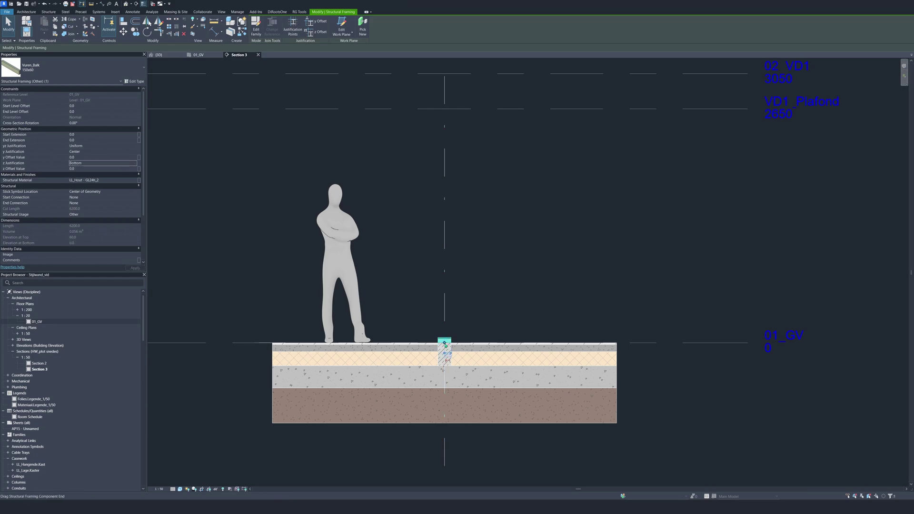
Raise the beam onto the Kimblok wall with a z offset of 40 mm and check it in the 3D view.
scroll(440, 351, up, 4)
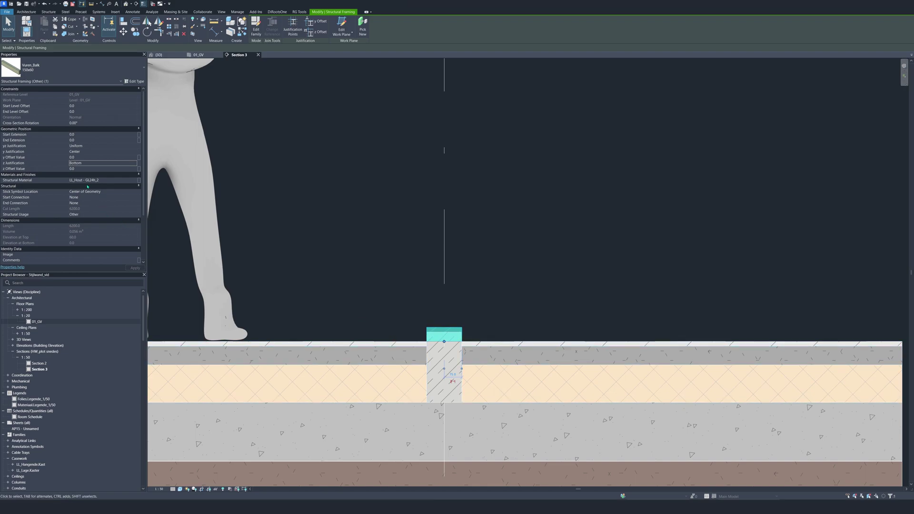
click(86, 169)
text(40)
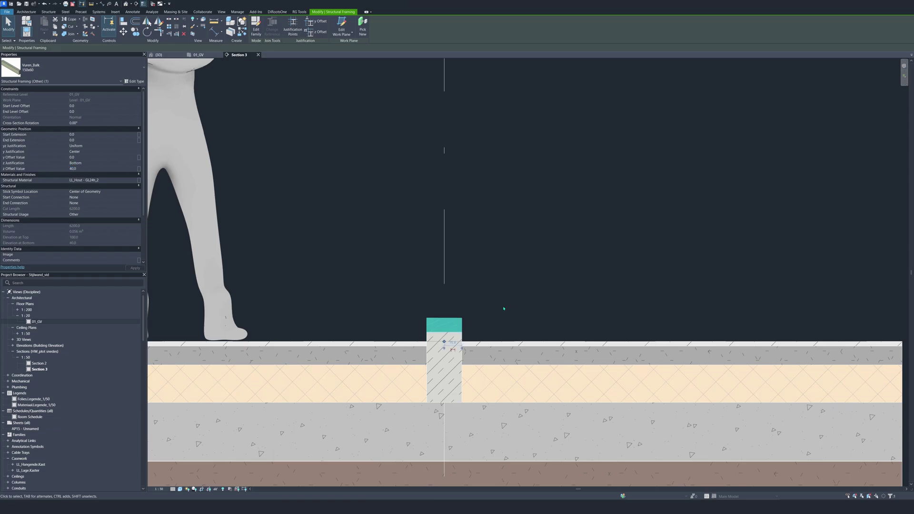
click(501, 309)
scroll(501, 309, down, 6)
scroll(502, 309, up, 2)
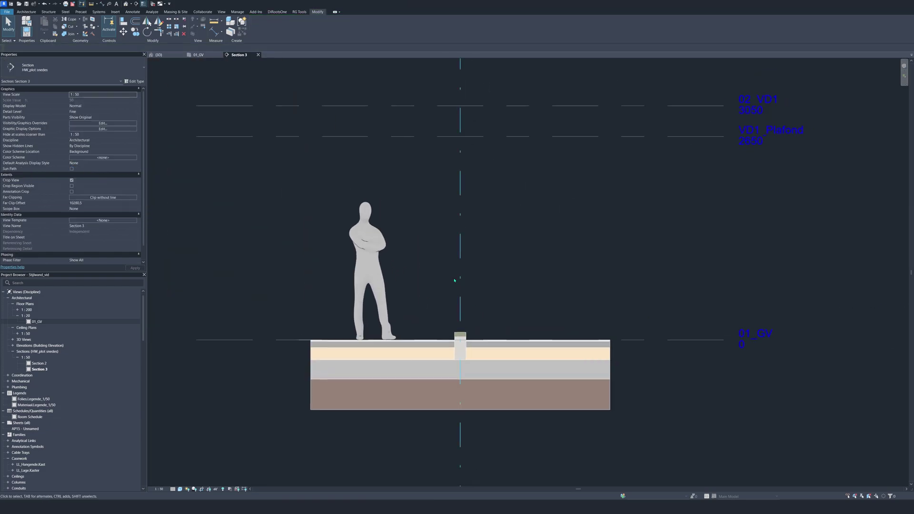
click(159, 55)
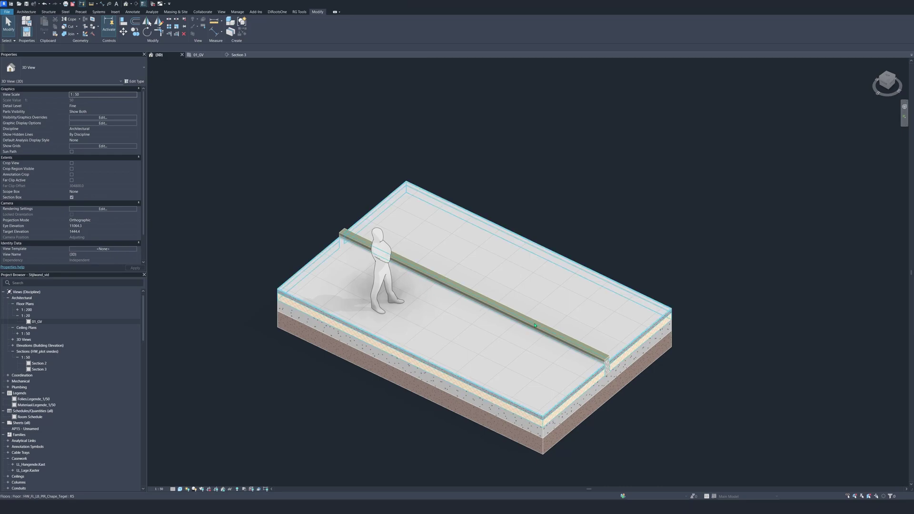
Start a wall in the 01_GV plan with type LL_WA_LB_Isolatie.PIR_150mm and top constraint up to level VD1_Plafond.
click(198, 55)
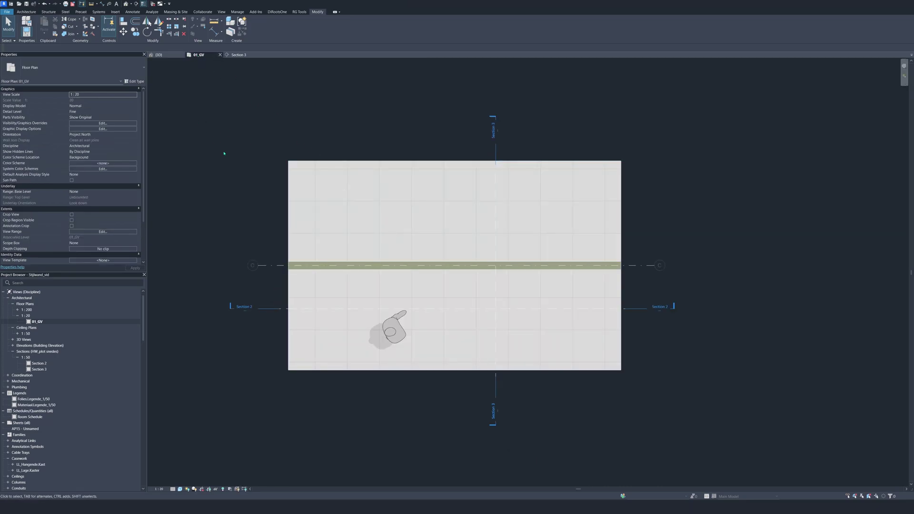
key(w)
key(a)
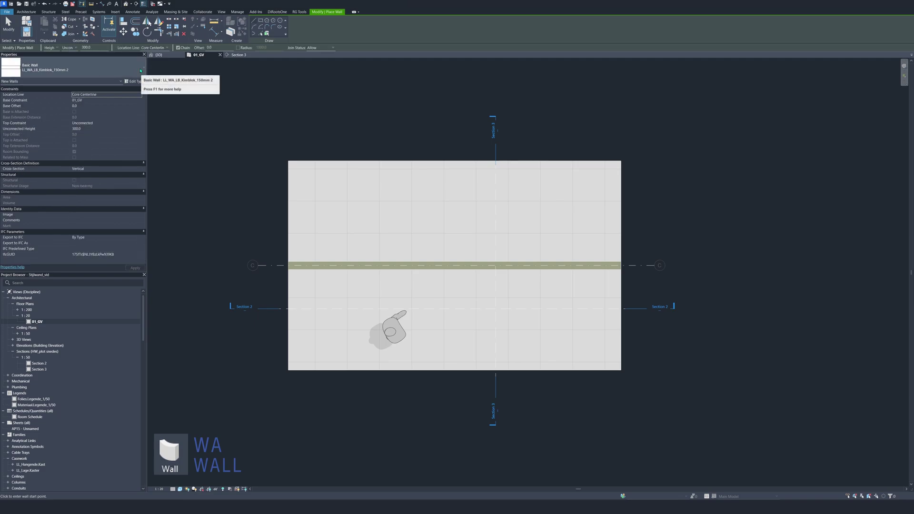
click(141, 71)
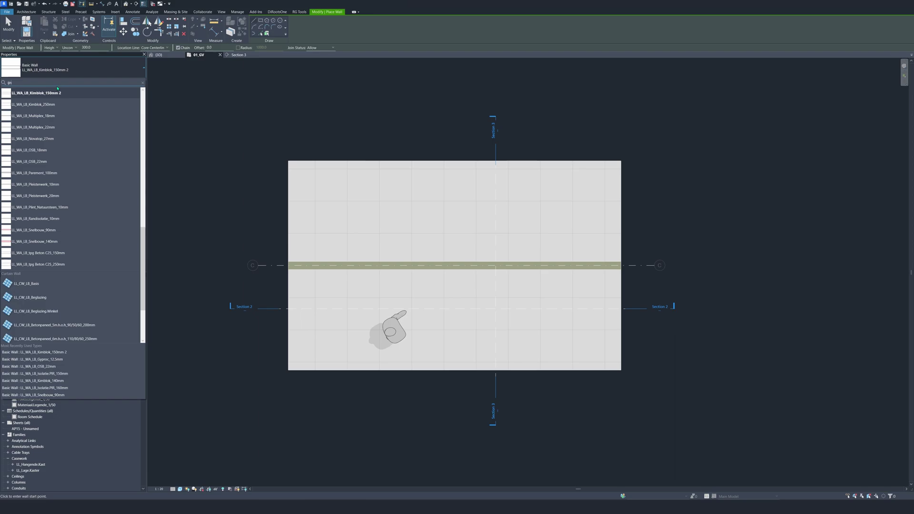
text(isol)
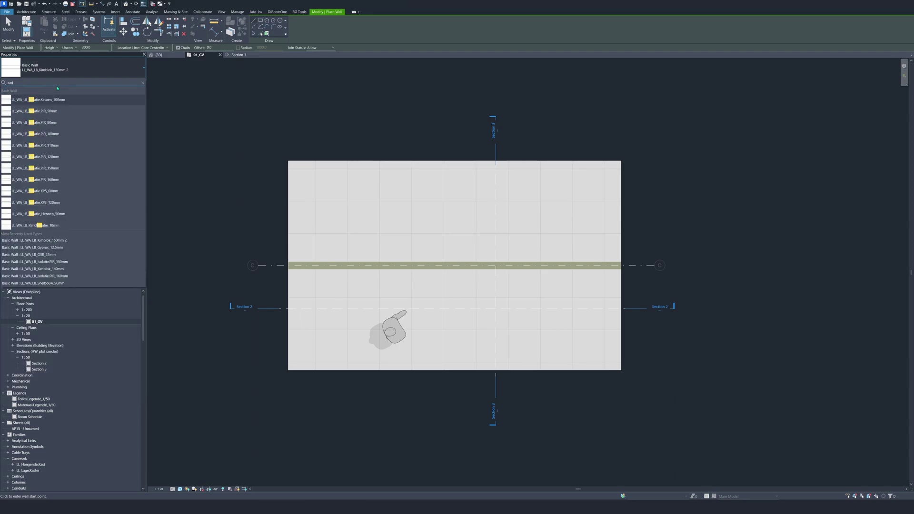
click(66, 168)
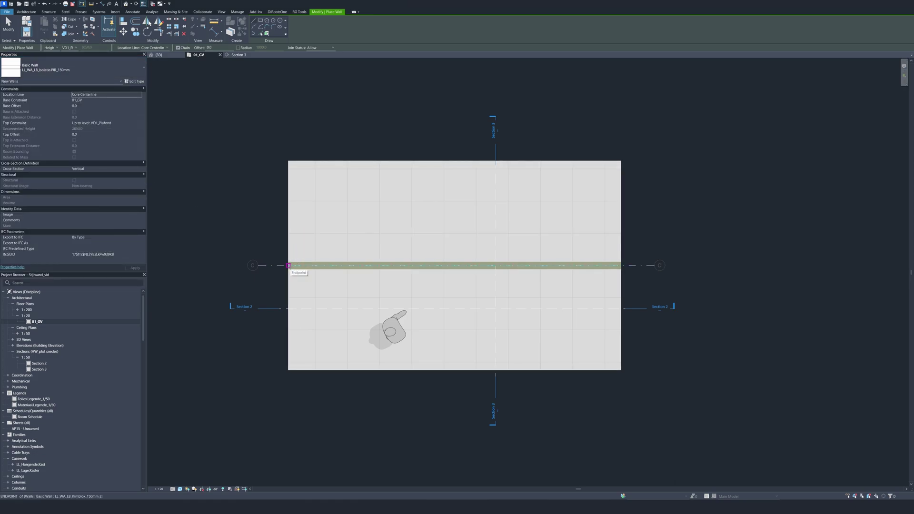
Draw the insulation wall along the grid line over the beam's full length.
click(289, 266)
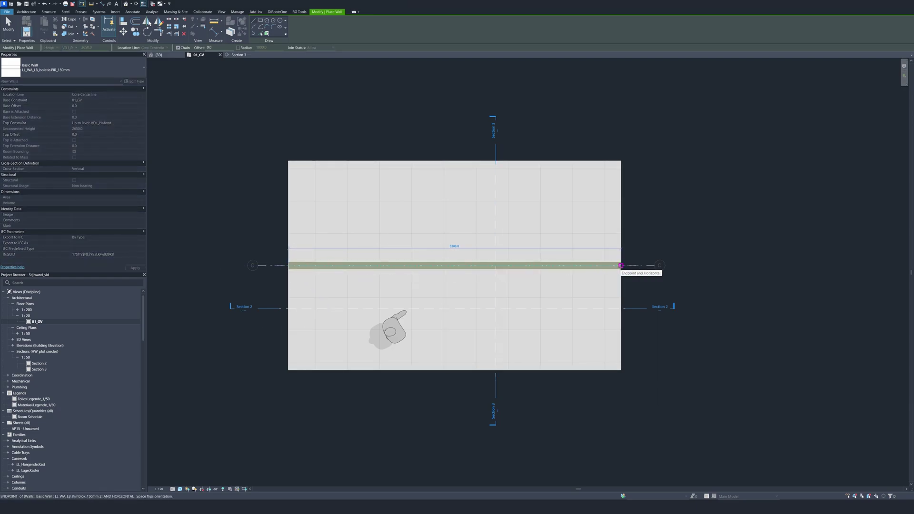
click(622, 266)
key(Escape)
key(Escape)
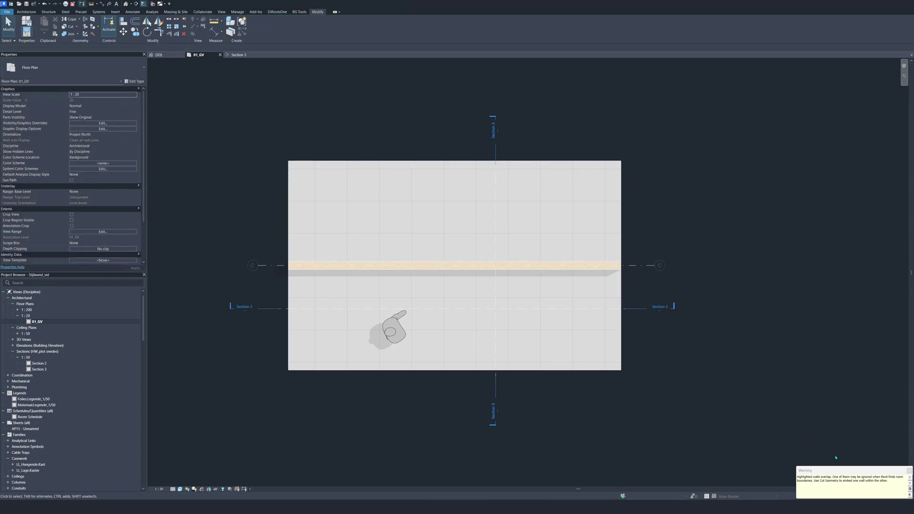
Raise the insulation wall's base to the top of the timber beam in Section 3, at a 100 mm base offset.
click(238, 55)
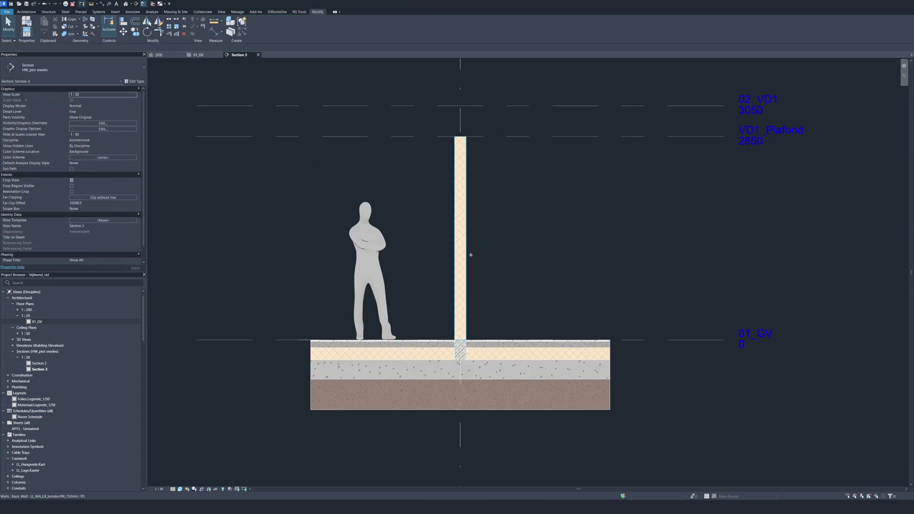
click(466, 252)
scroll(469, 334, up, 3)
scroll(447, 334, up, 3)
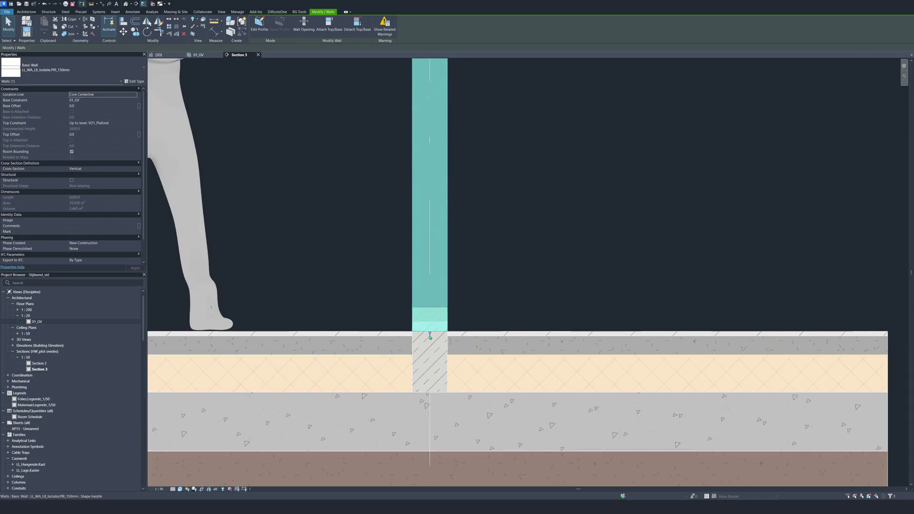
scroll(484, 350, down, 3)
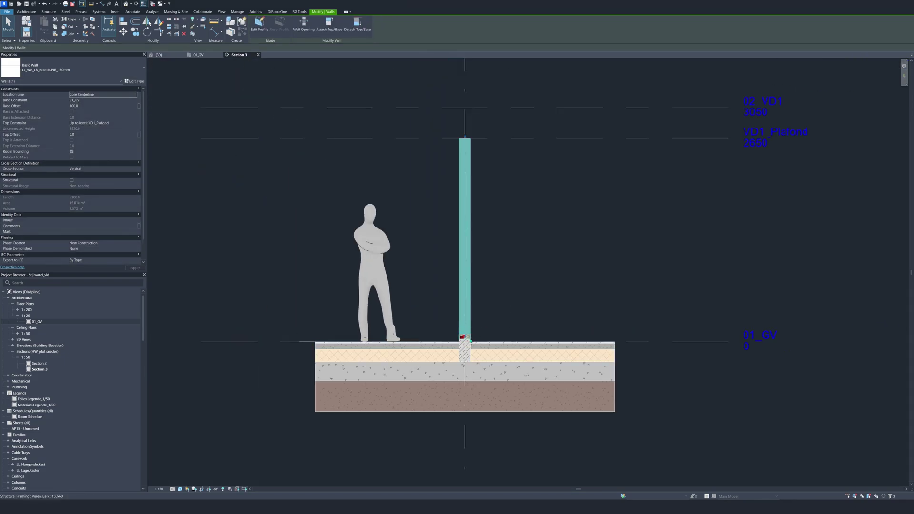
click(517, 290)
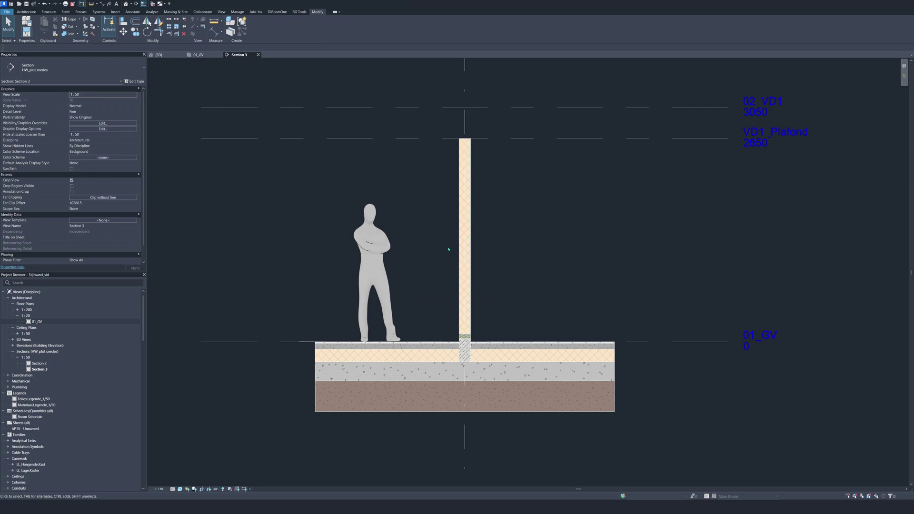
Override the surface transparency of the Walls category to 70% in the 3D view's visibility graphics.
click(159, 55)
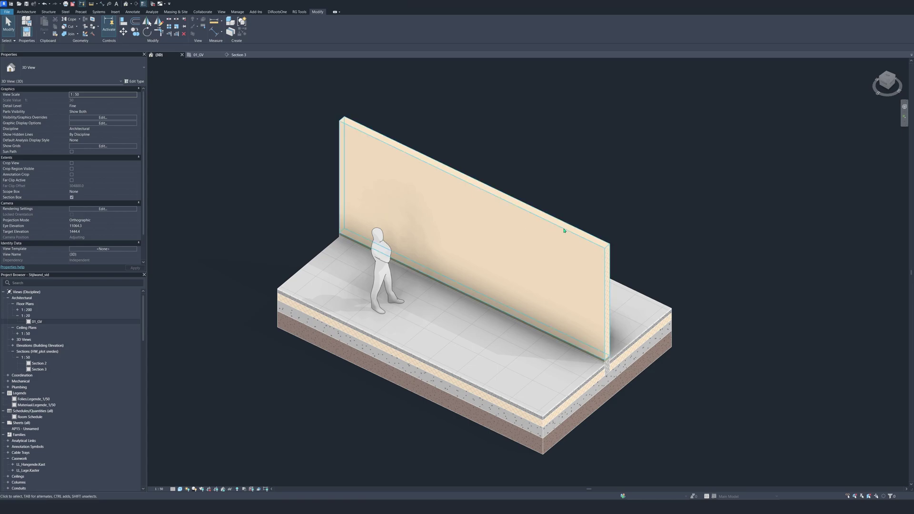
key(v)
key(v)
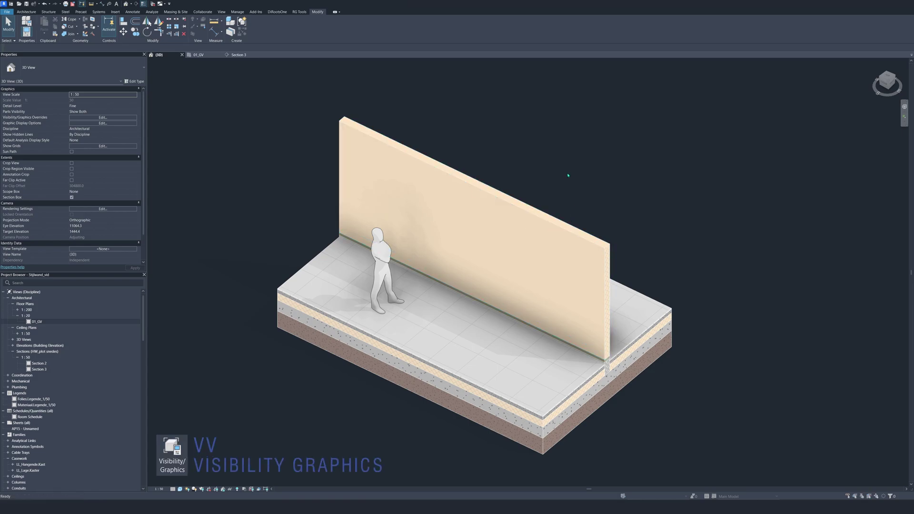
click(404, 149)
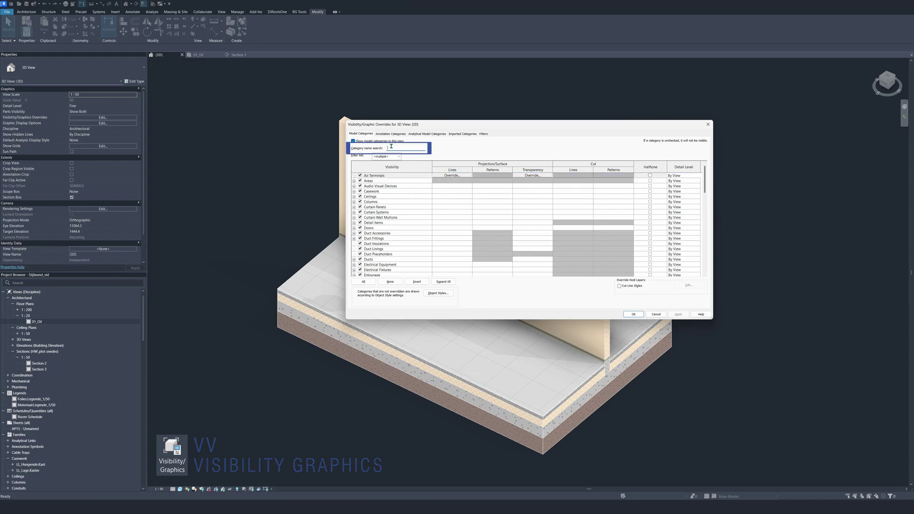
text(wall)
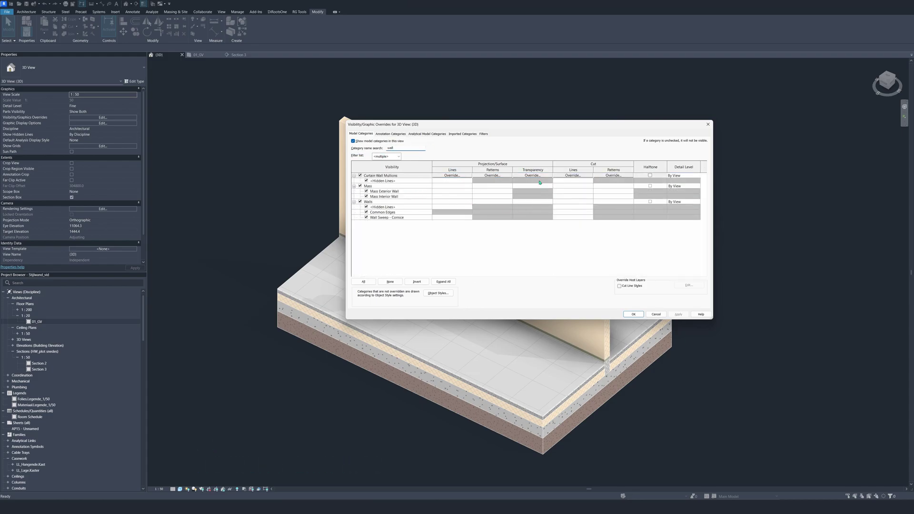
click(536, 203)
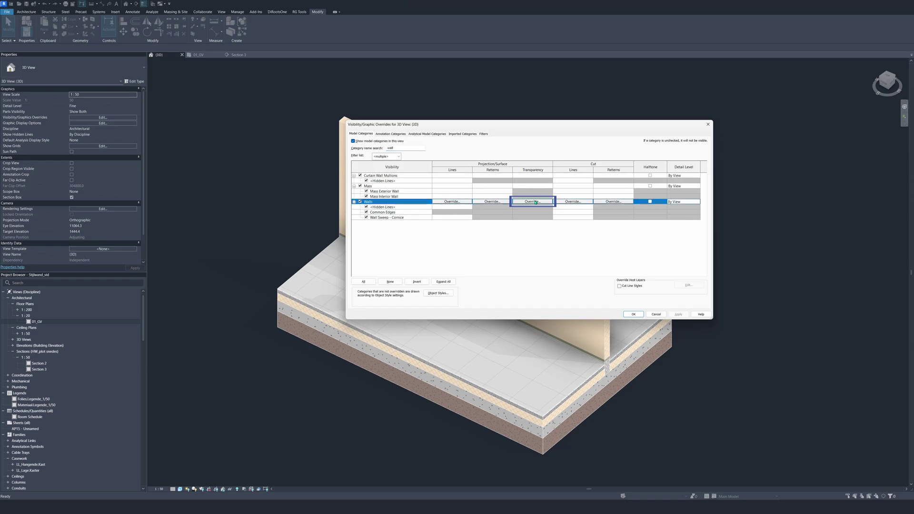
click(533, 202)
double_click(564, 220)
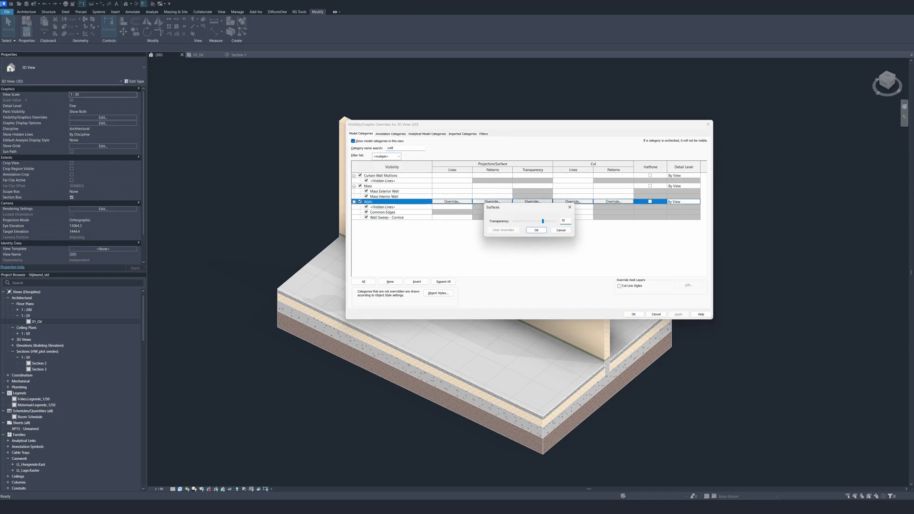
click(545, 231)
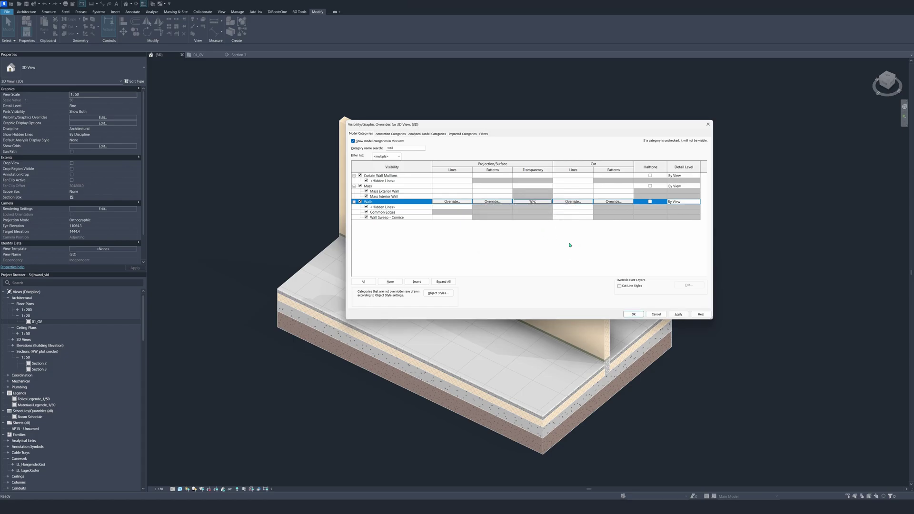
click(679, 314)
click(633, 314)
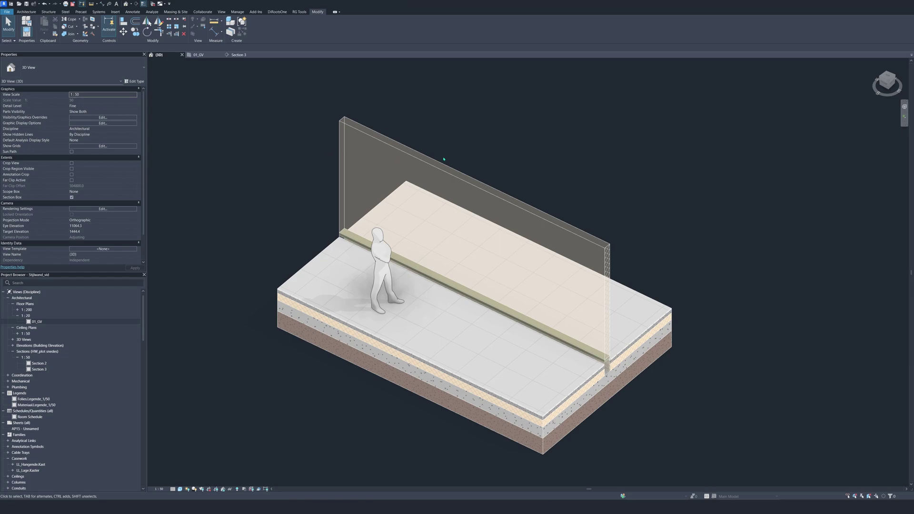
Start a structural beam system in the 01_GV plan with a fixed spacing of 300 mm.
click(206, 55)
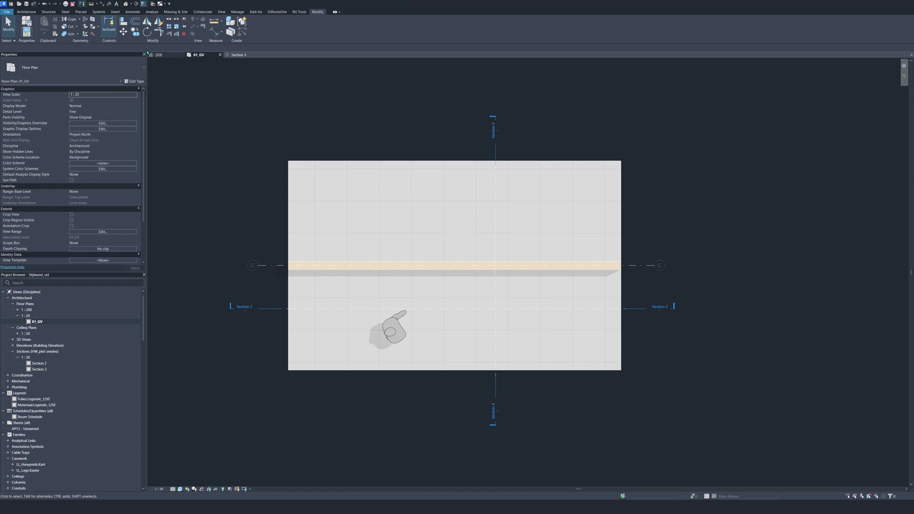
click(48, 11)
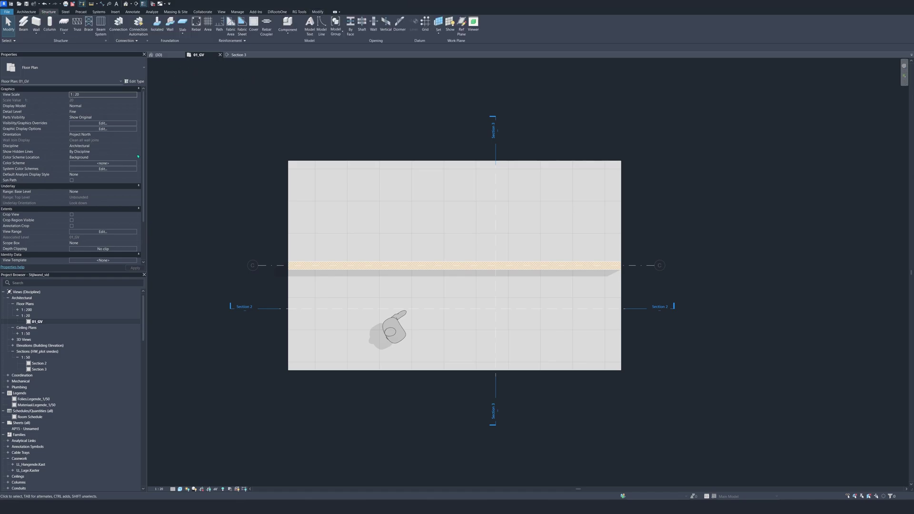
click(100, 24)
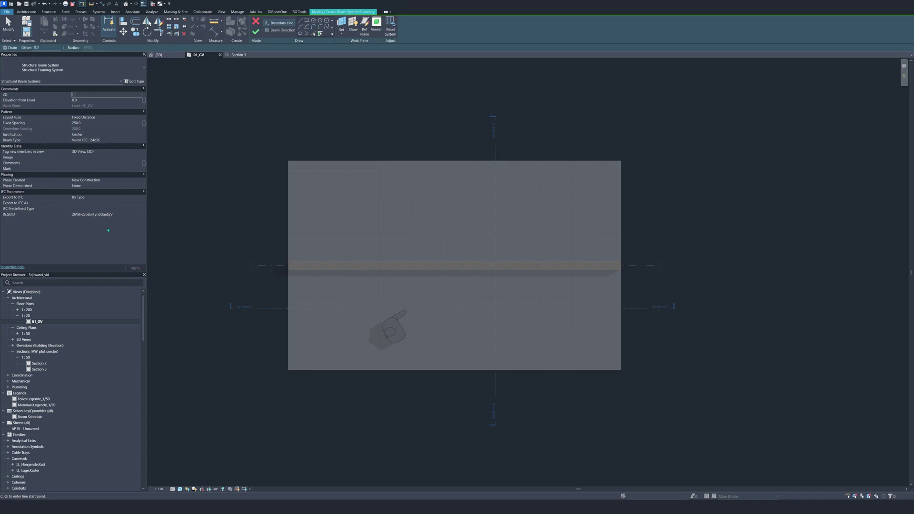
click(90, 124)
text(300)
key(Return)
Choose HW_SF_LB_houten balk enkelvoudige helling : 150x60 as the beam type of the beam system.
click(140, 140)
scroll(146, 164, up, 5)
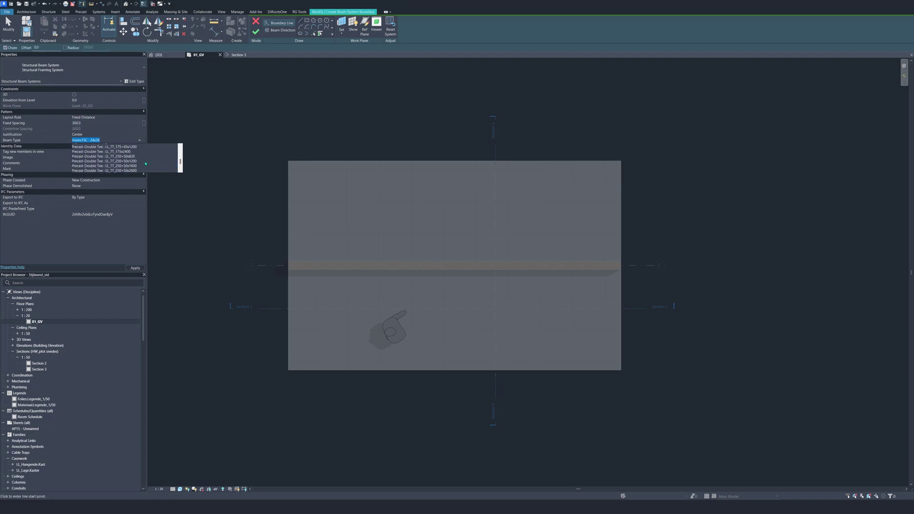
scroll(146, 163, up, 3)
scroll(146, 161, up, 5)
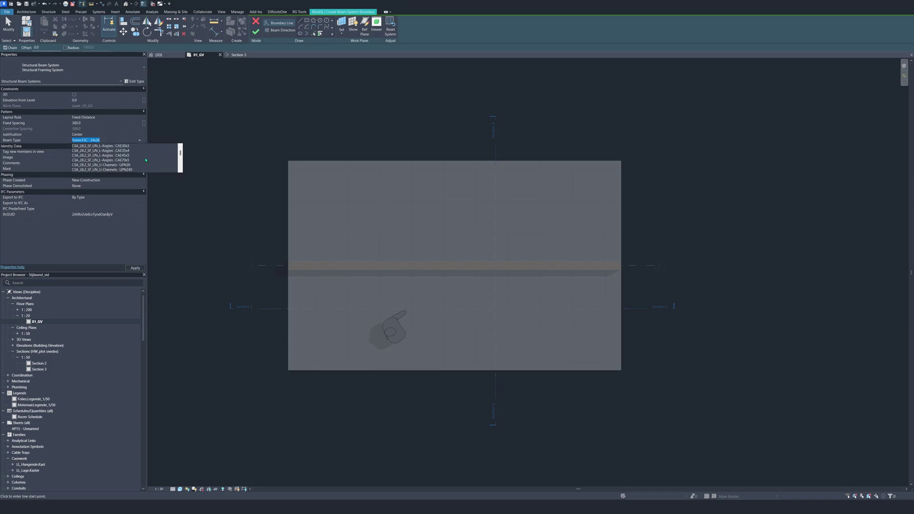
scroll(146, 160, down, 5)
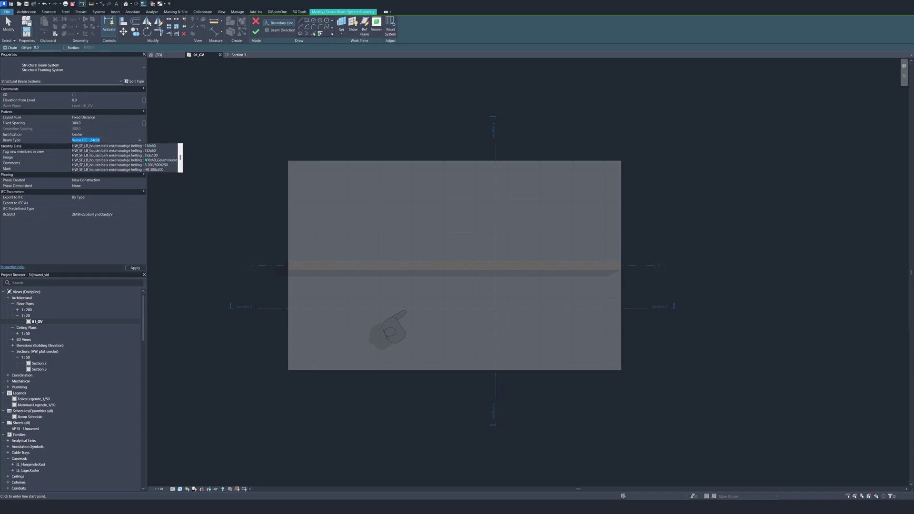
scroll(146, 160, down, 5)
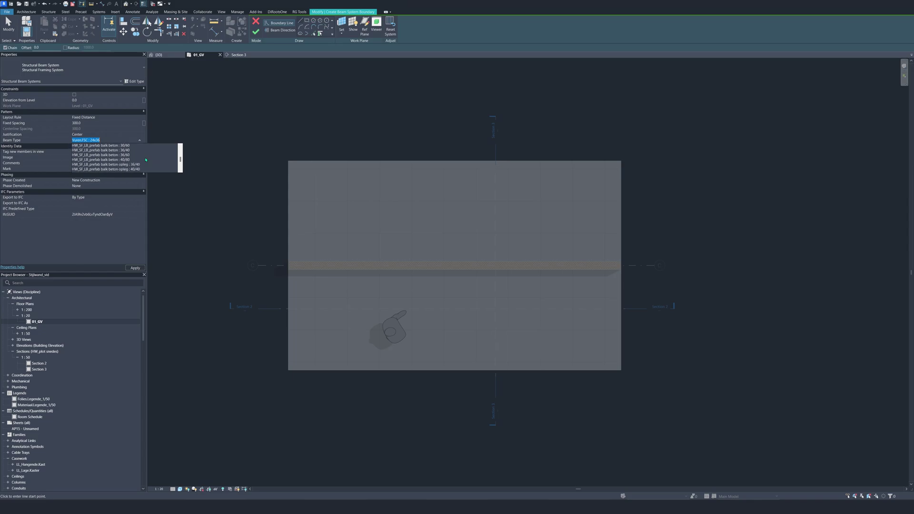
scroll(146, 160, up, 5)
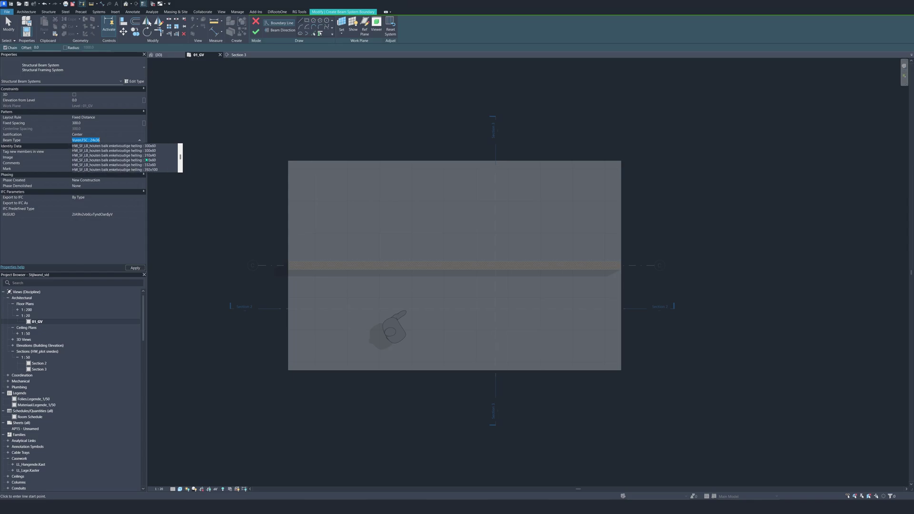
scroll(157, 160, up, 3)
scroll(162, 165, down, 1)
click(155, 158)
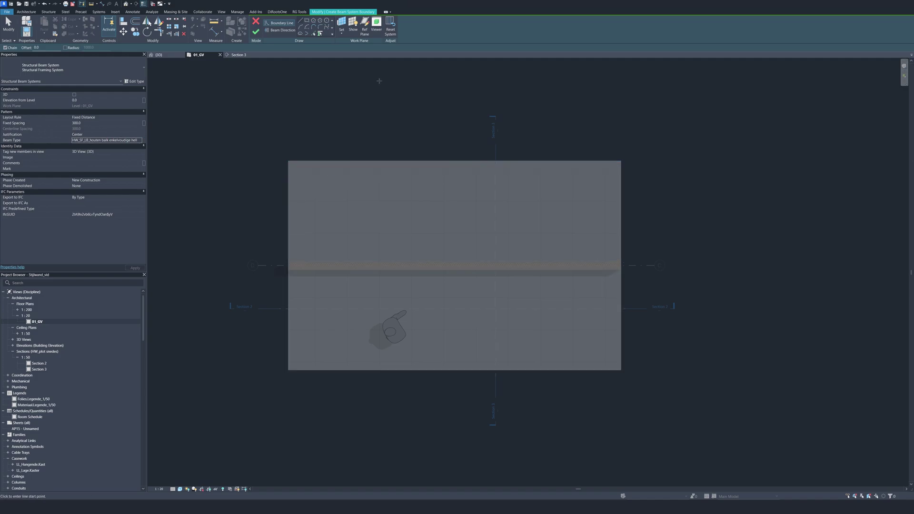
click(342, 33)
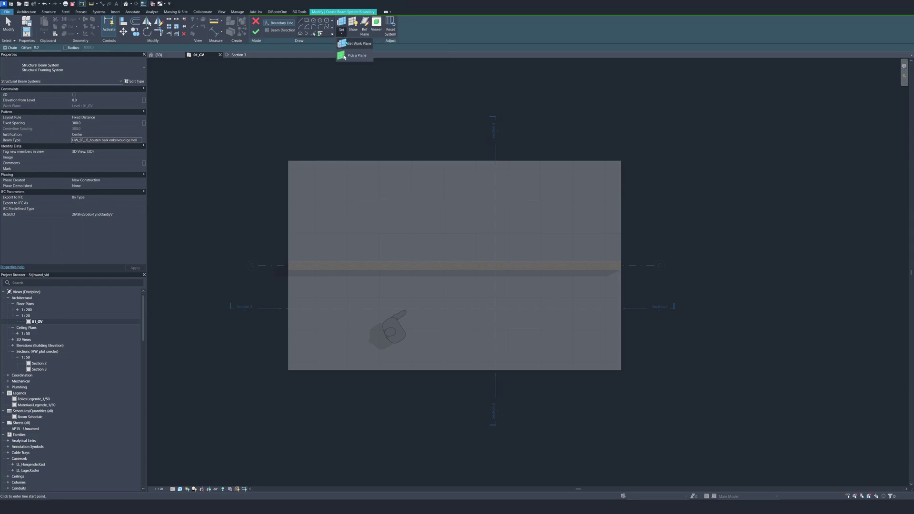
click(357, 44)
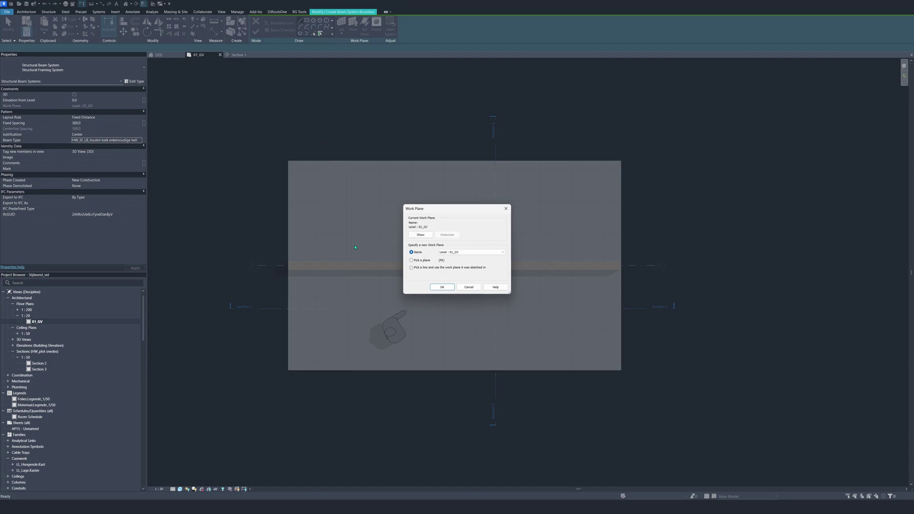
key(alt+p)
click(441, 288)
click(159, 54)
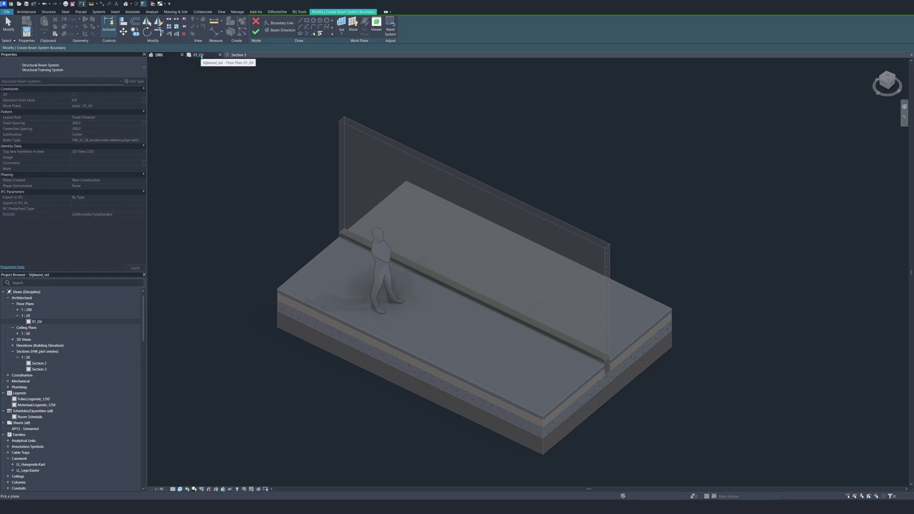
click(200, 55)
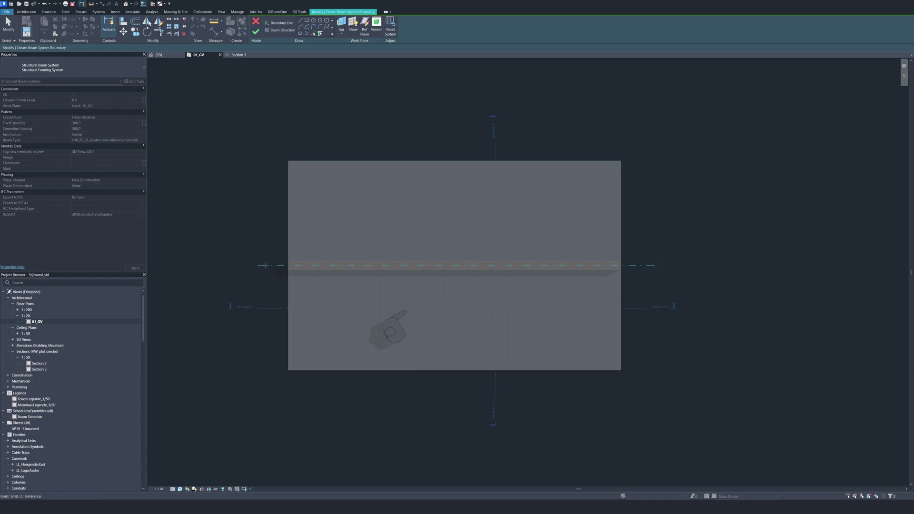
Set the beam system's work plane to Grid : C and open Section 2 for sketching.
click(342, 32)
click(355, 43)
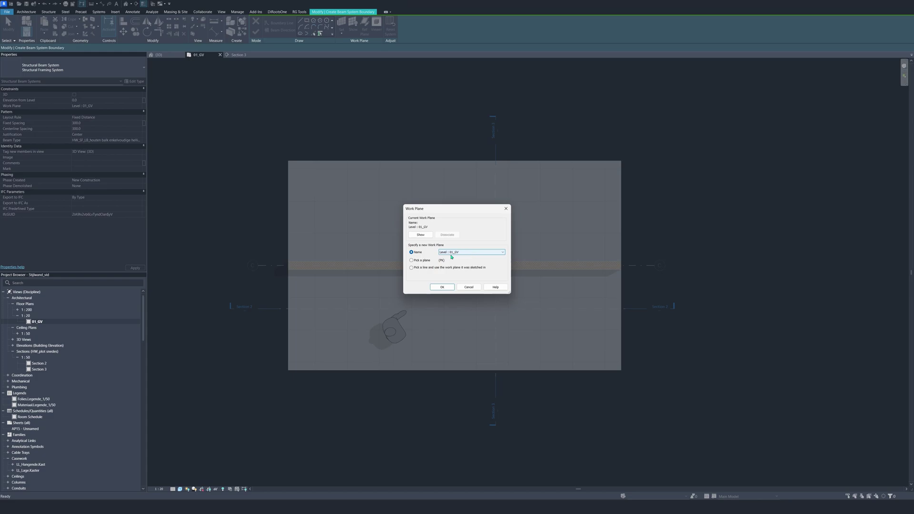
click(499, 255)
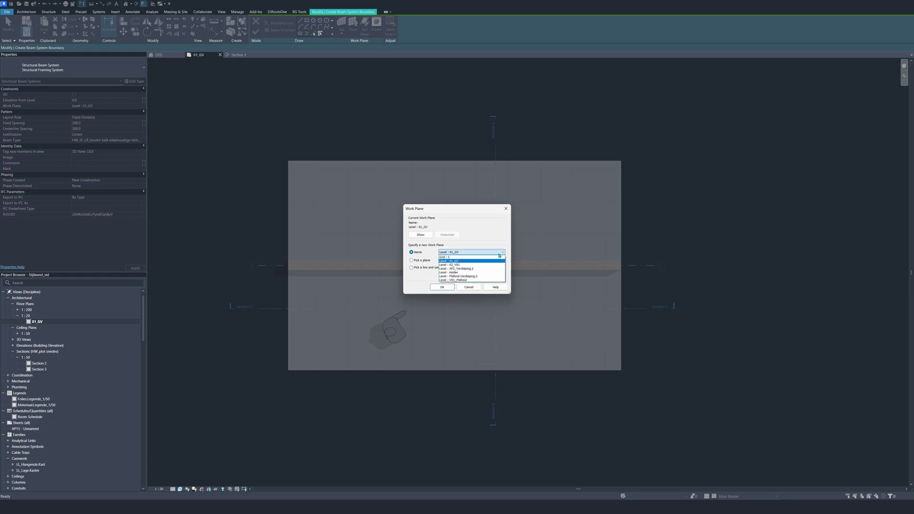
click(449, 258)
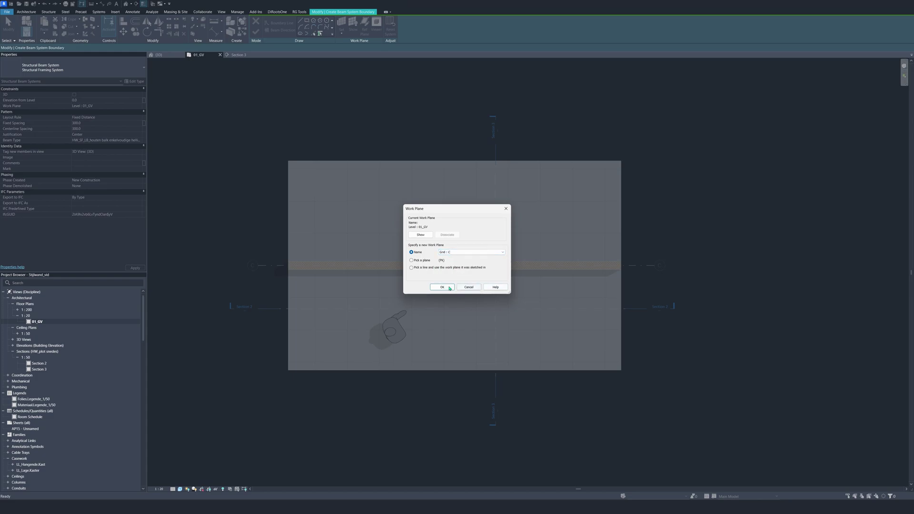
click(442, 287)
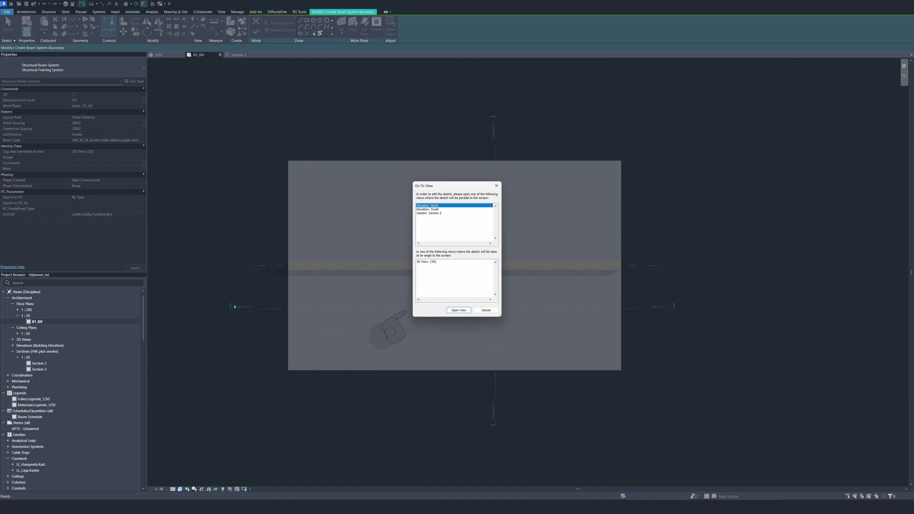
click(431, 214)
click(459, 310)
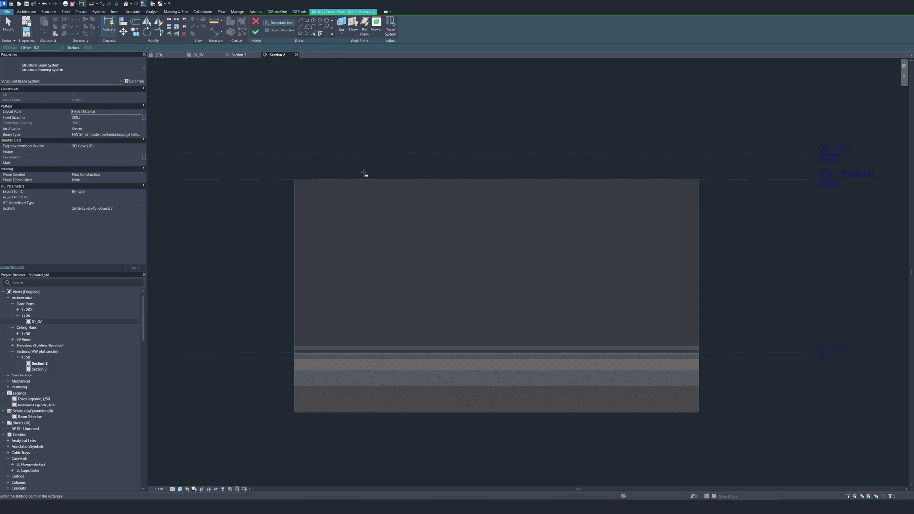
Sketch a rectangular boundary over the insulation wall above the bottom plate, set the beam direction vertical, and finish the beam system.
click(298, 181)
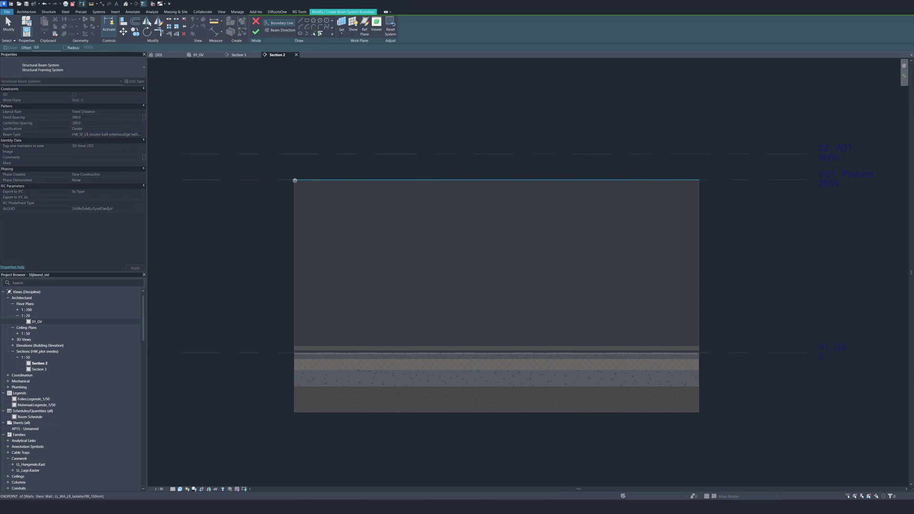
click(699, 342)
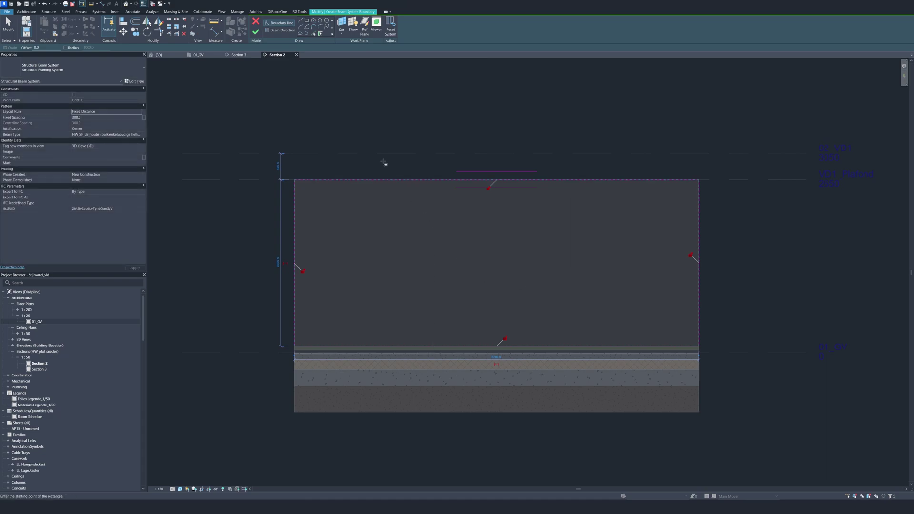
key(Escape)
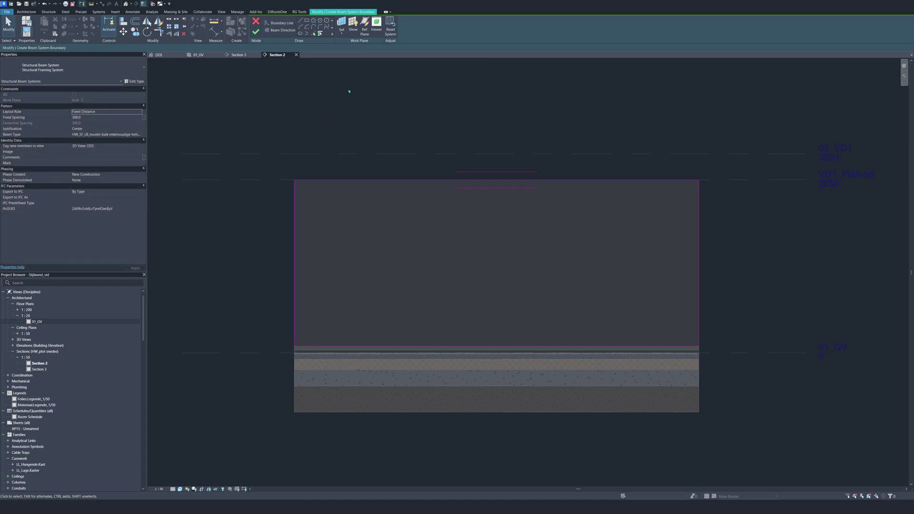
click(272, 30)
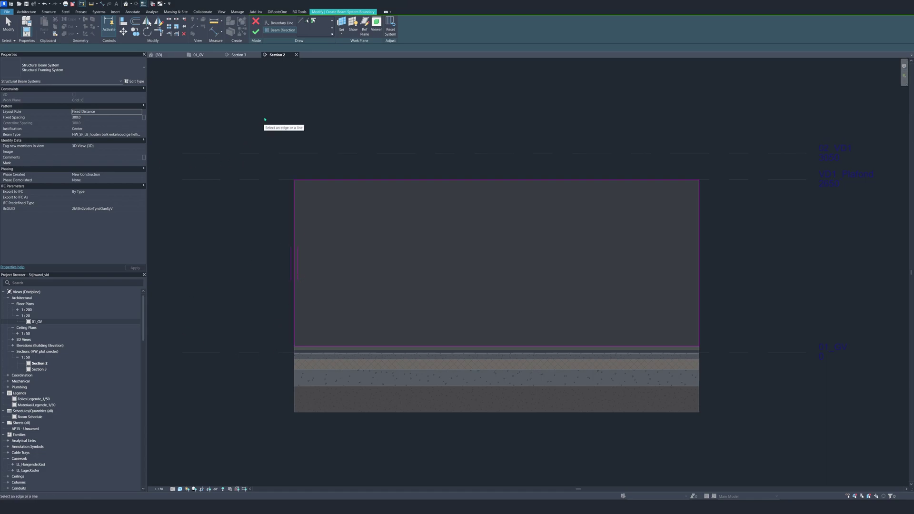
click(258, 36)
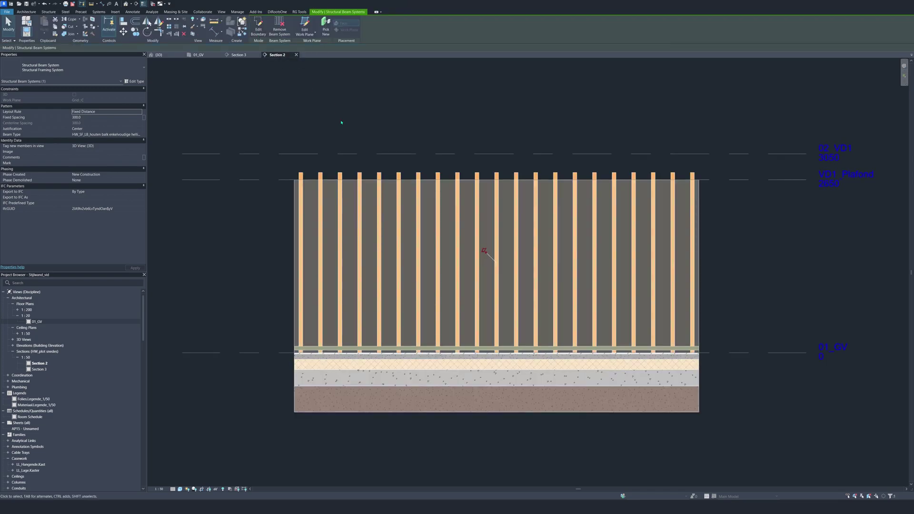
Select all instances of the 150x60 studs and set their construction start and end extensions to -12 mm.
click(303, 176)
right_click(302, 176)
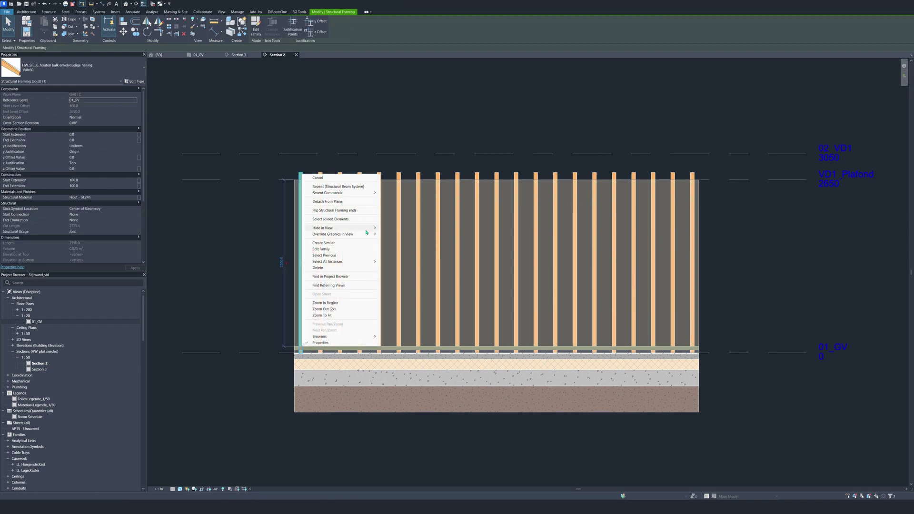
mouse_move(370, 234)
mouse_move(366, 261)
click(411, 262)
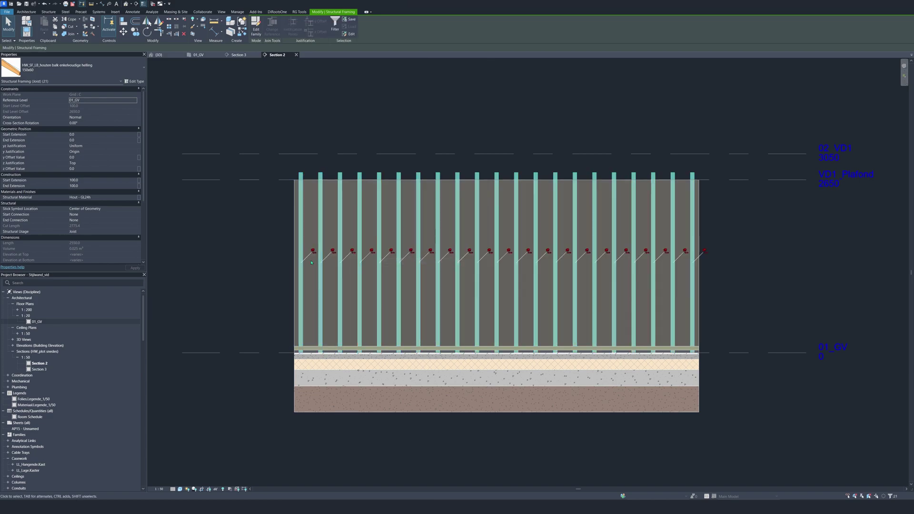
click(86, 180)
text(-12)
click(85, 186)
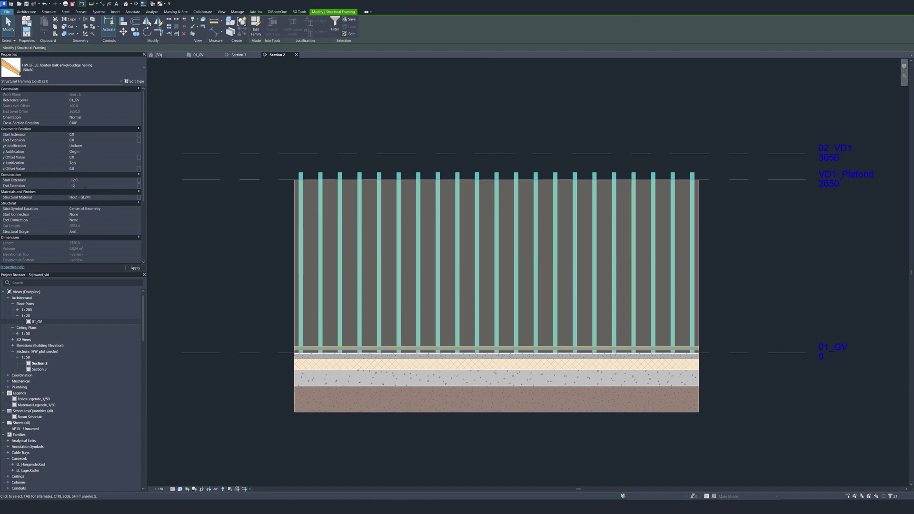
text(-12)
key(Return)
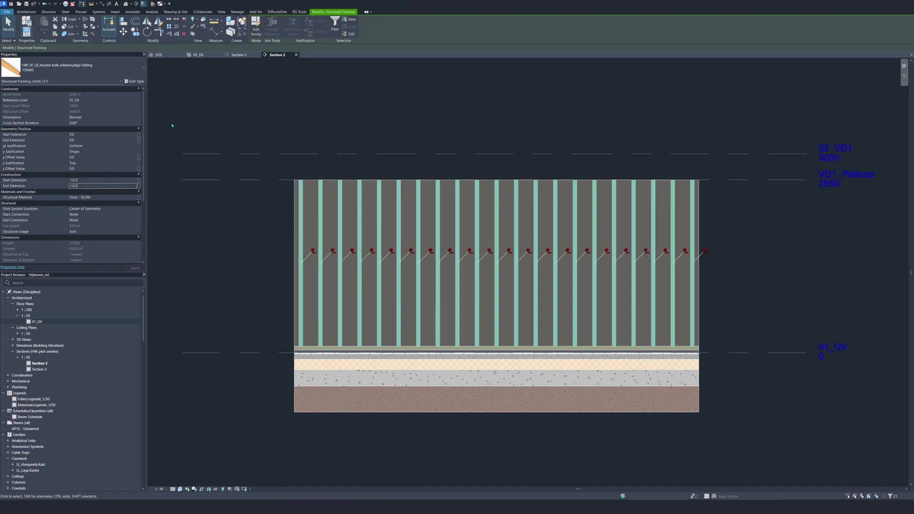
In the 01_GV floor plan, set the z Justification of all selected studs to Center and deselect them.
click(201, 55)
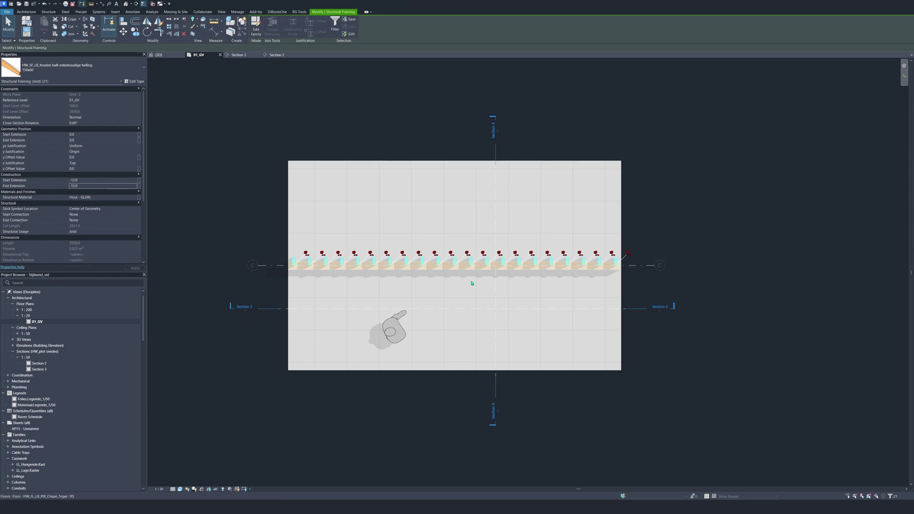
scroll(257, 266, up, 3)
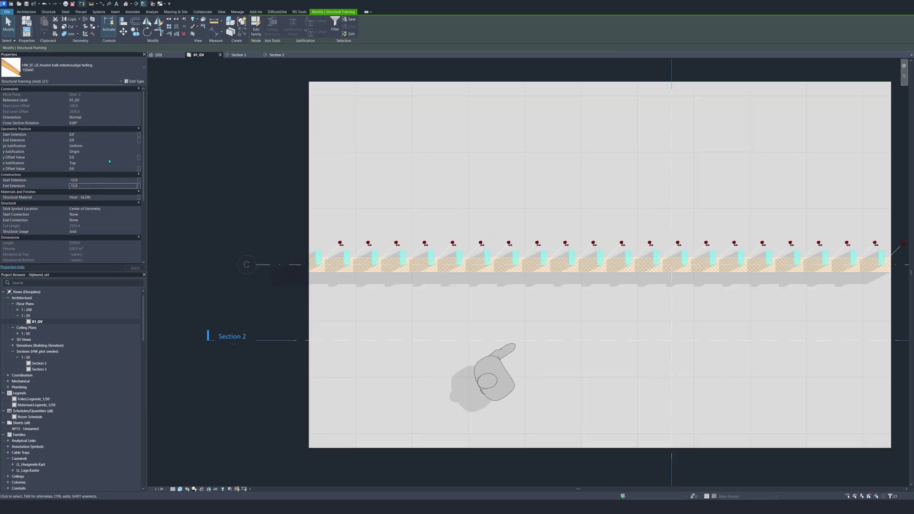
click(135, 164)
click(84, 178)
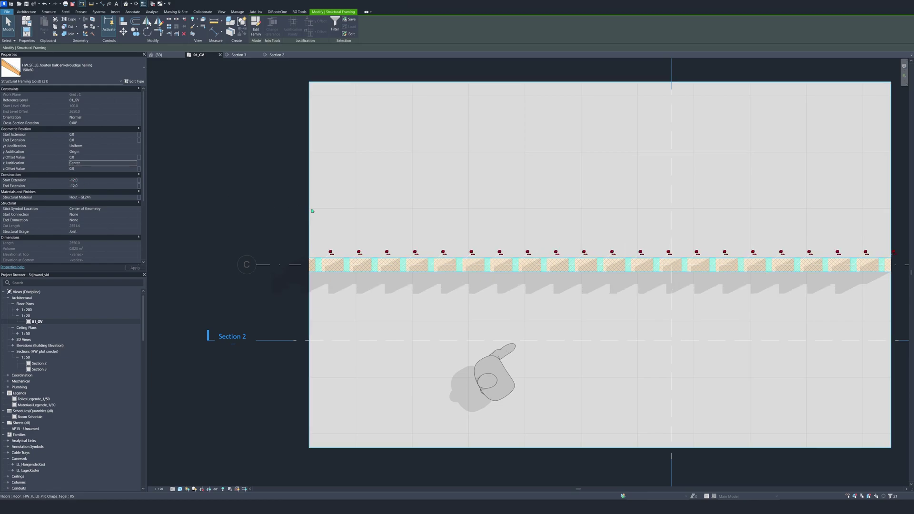
scroll(292, 271, down, 3)
scroll(677, 266, up, 2)
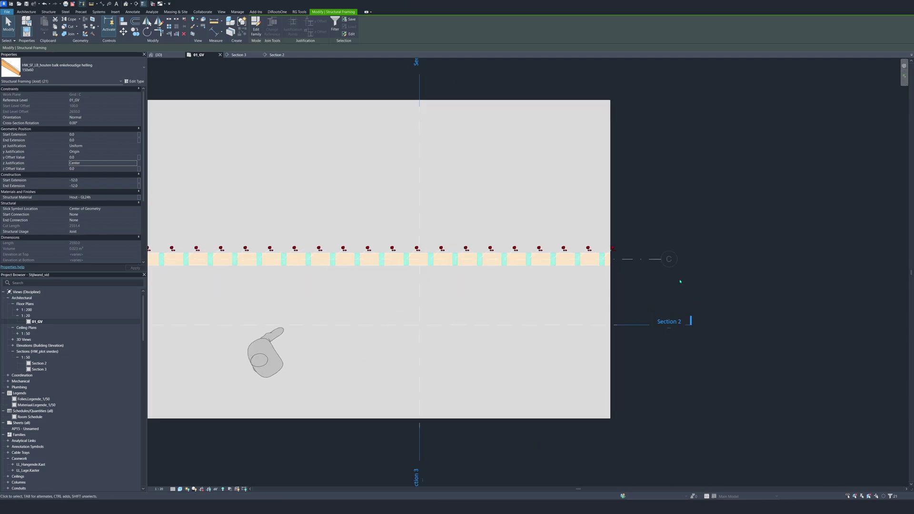
middle_drag(232, 266, 360, 271)
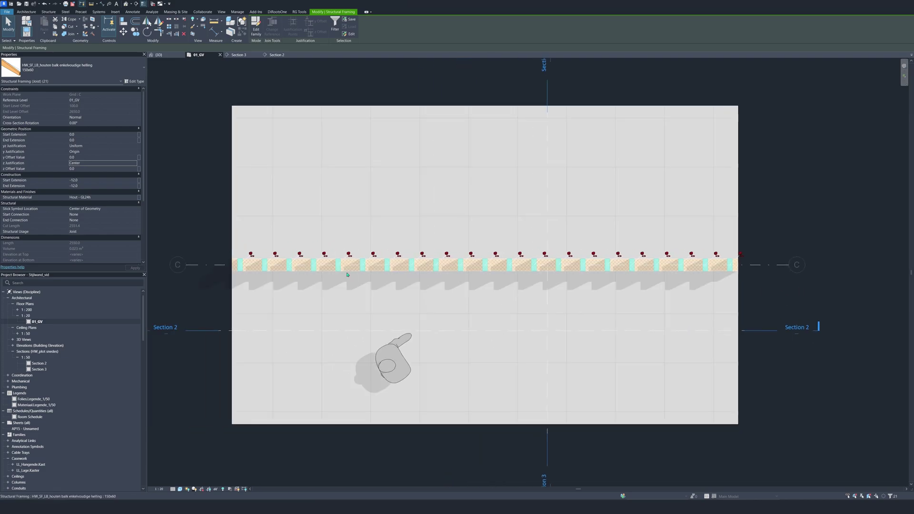
click(284, 199)
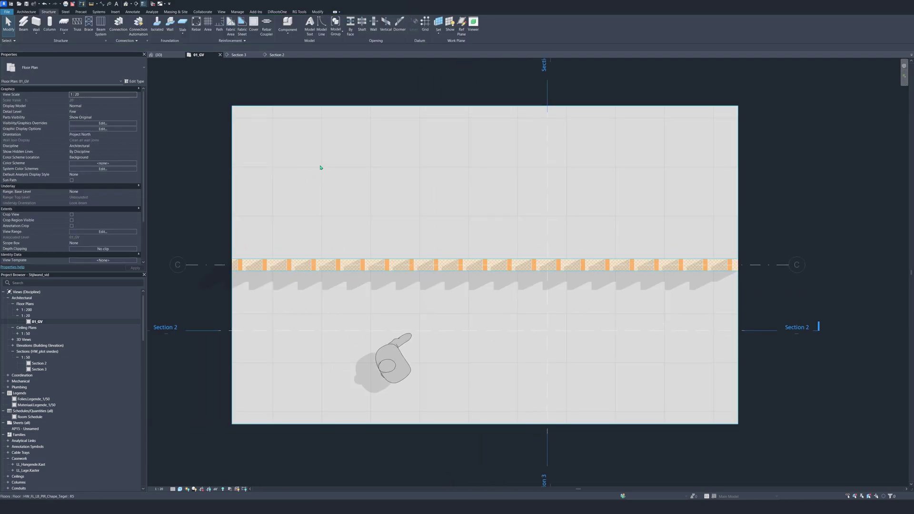
In the 3D view, join the vertical studs one after another to the insulation wall using Join Geometry with Multiple Join.
key(ctrl+Tab)
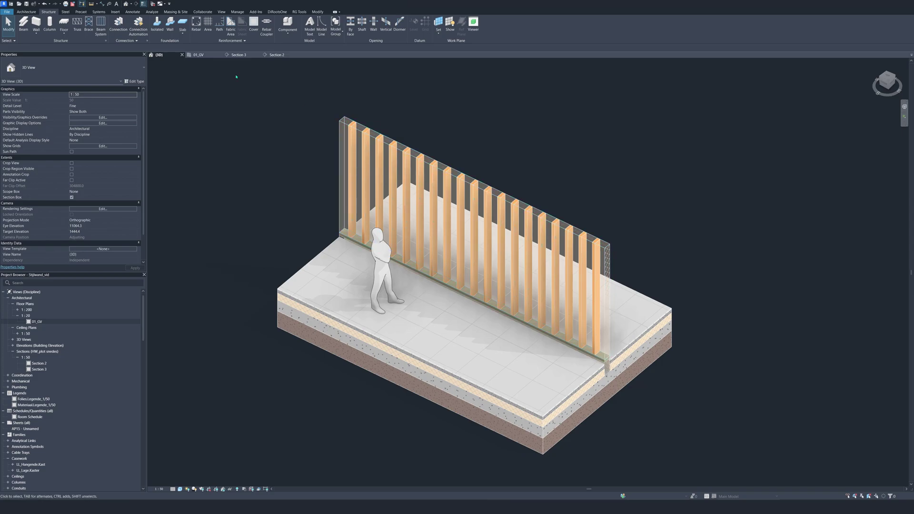
click(317, 11)
click(77, 34)
click(81, 43)
scroll(334, 165, up, 4)
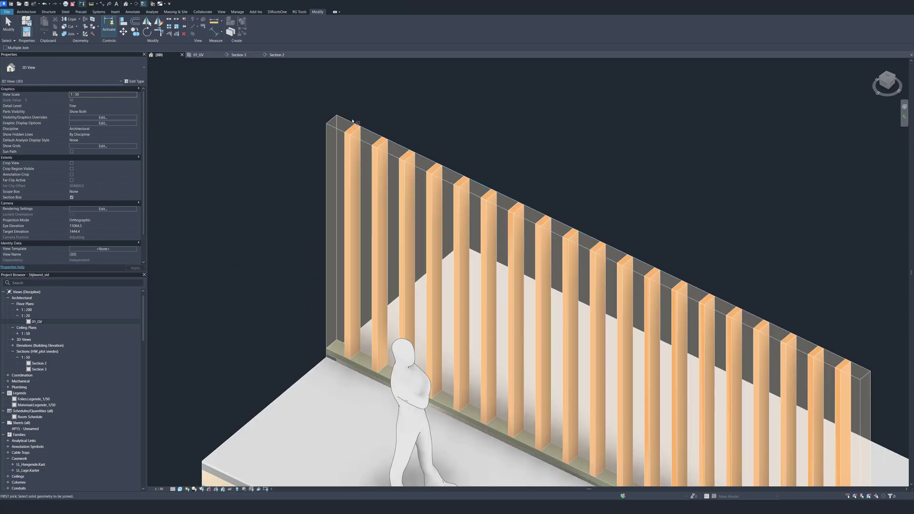
click(6, 48)
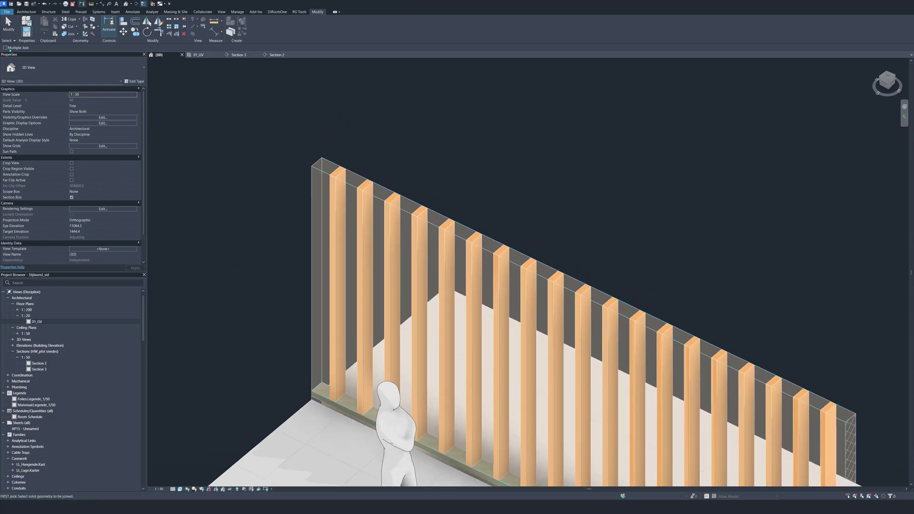
click(321, 181)
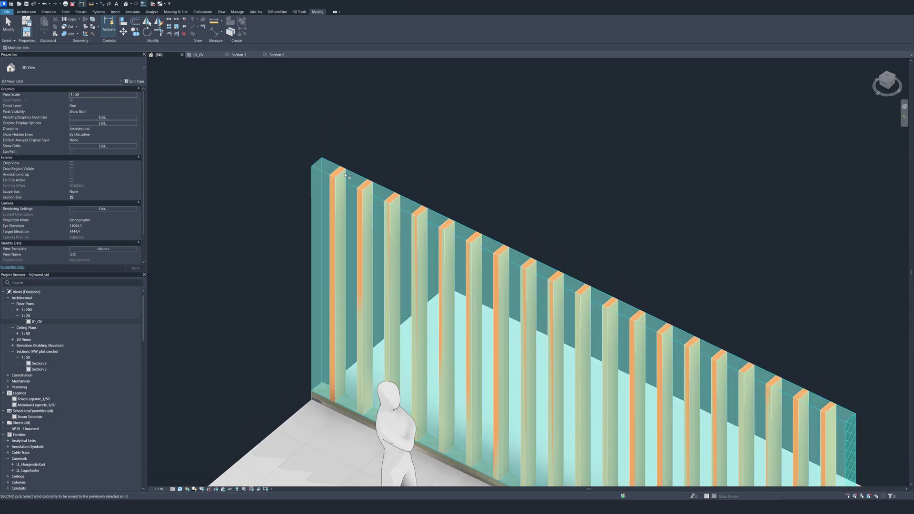
click(364, 186)
click(395, 199)
click(423, 212)
click(449, 224)
middle_drag(473, 231, 366, 157)
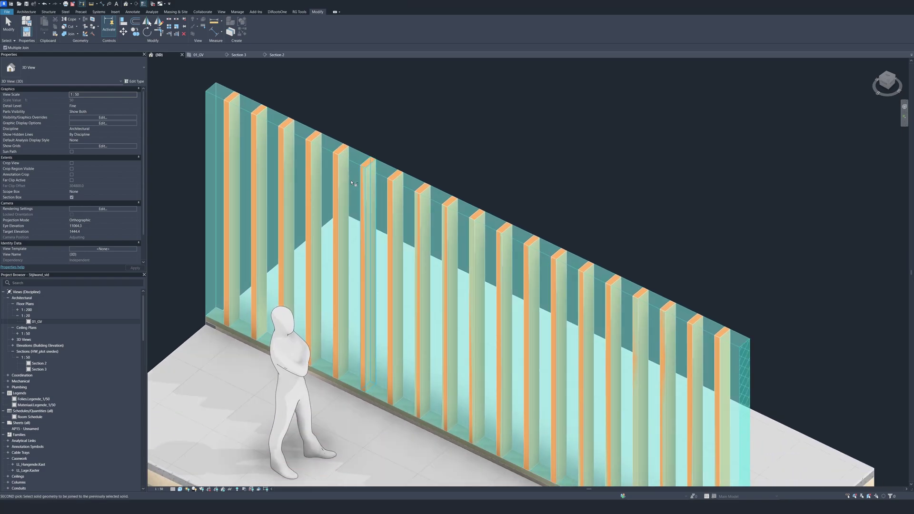
click(372, 167)
click(398, 179)
click(451, 205)
click(480, 219)
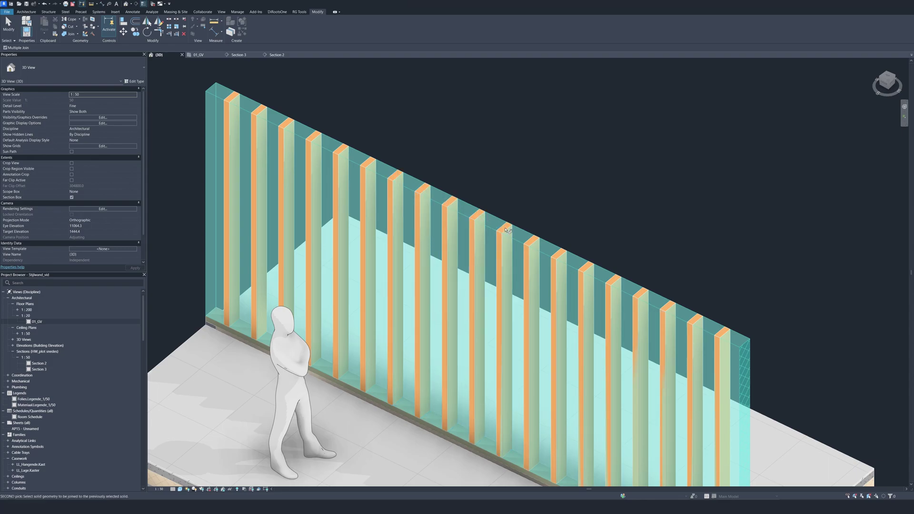
click(506, 230)
key(Escape)
key(Escape)
scroll(517, 251, down, 2)
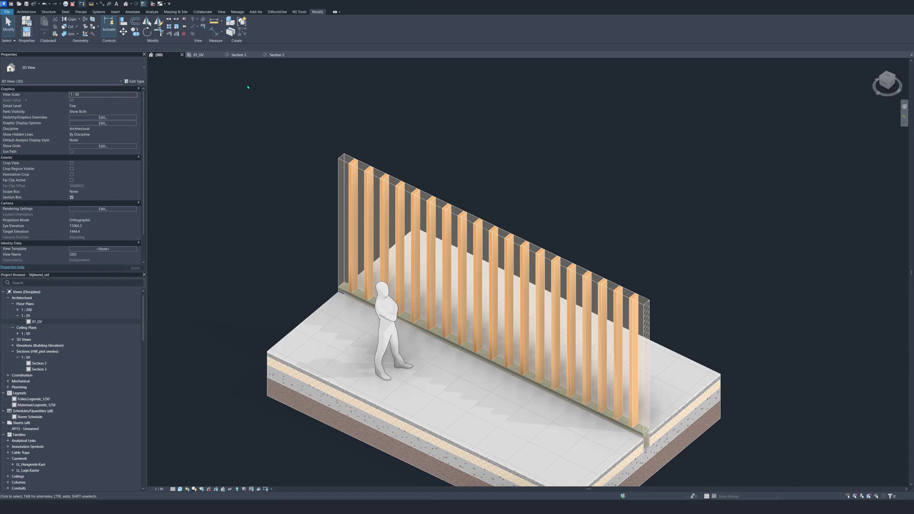
In Section 3, place a copy of the timber bottom plate beside the wall, on the side away from the human figure.
click(276, 55)
click(240, 56)
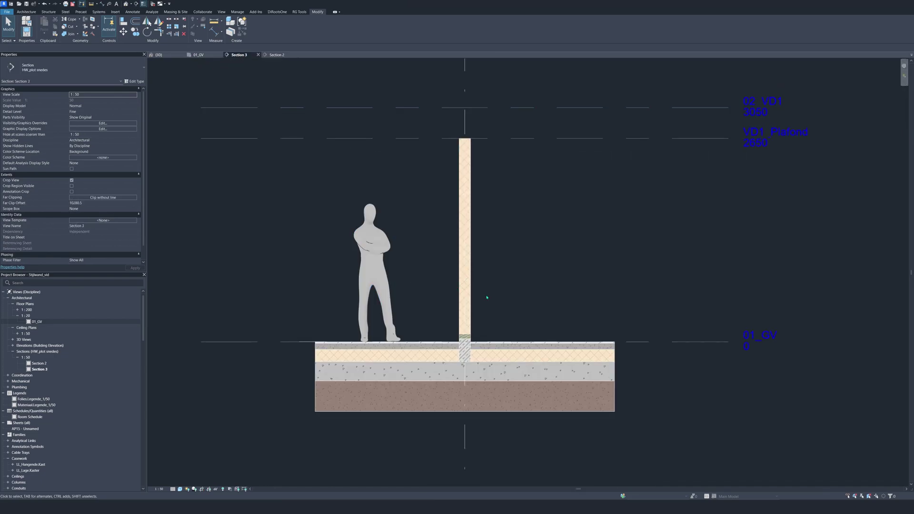
click(464, 340)
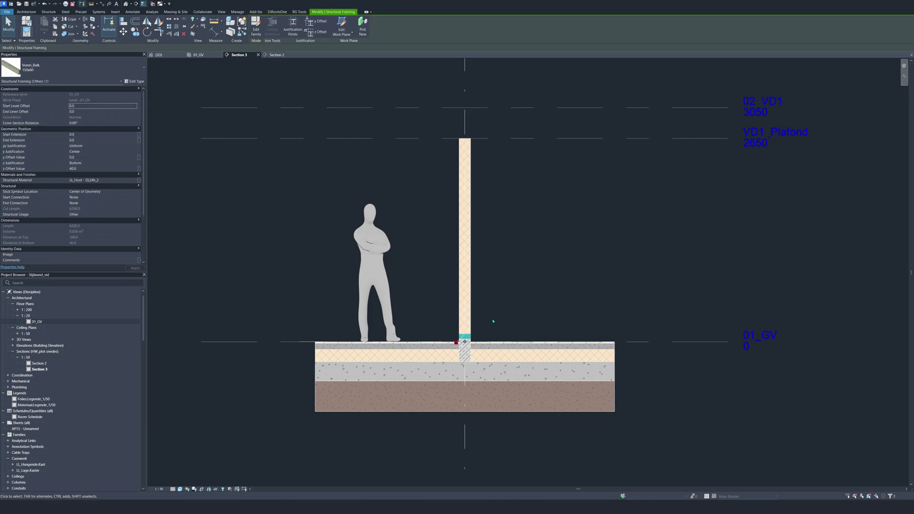
key(m)
key(v)
scroll(494, 322, up, 2)
click(461, 340)
click(517, 339)
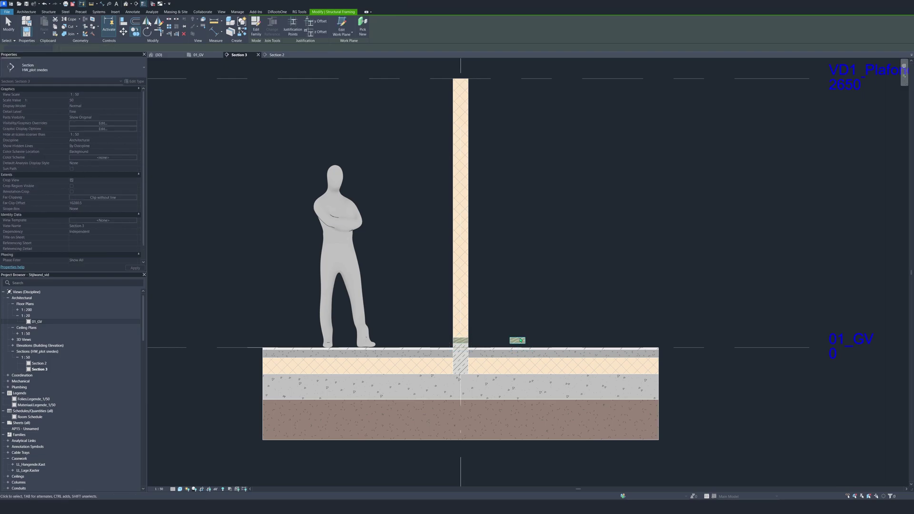
key(Escape)
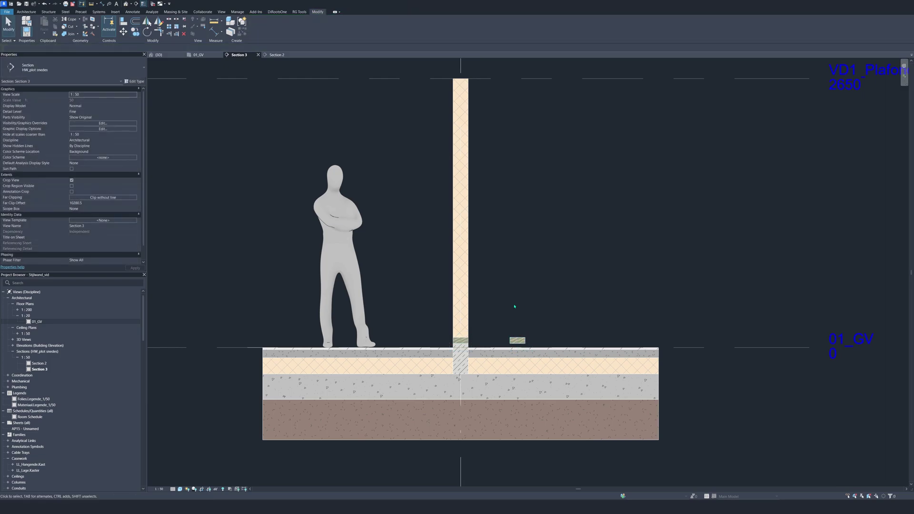
Dimension the height from level 01_GV to level VD1_Plafond beside the wall.
key(d)
key(i)
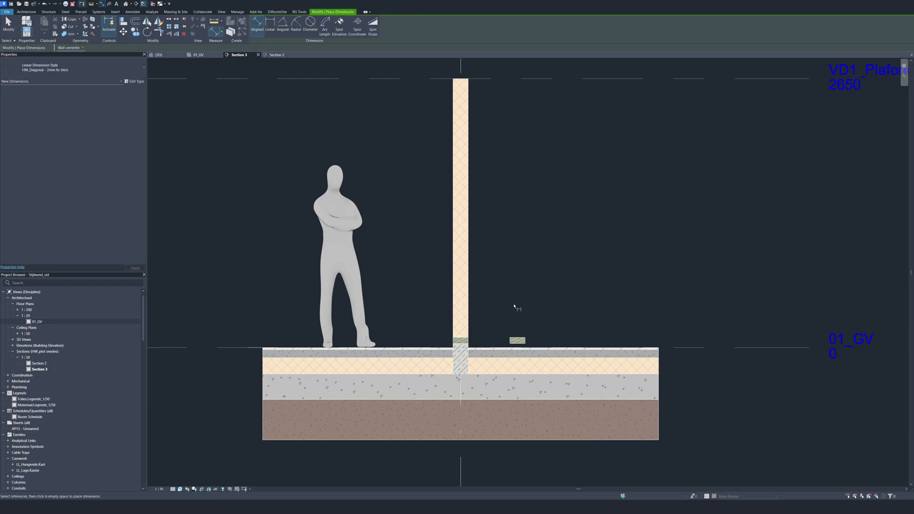
click(514, 347)
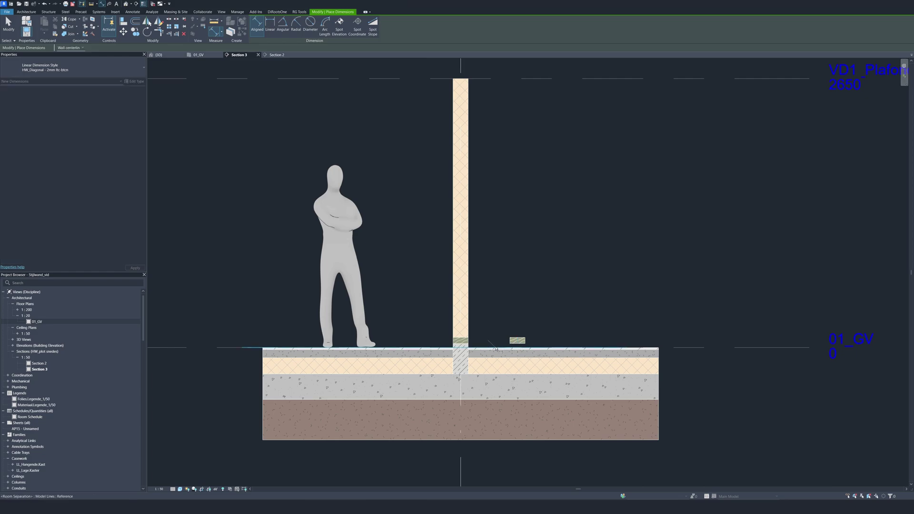
click(479, 79)
click(529, 145)
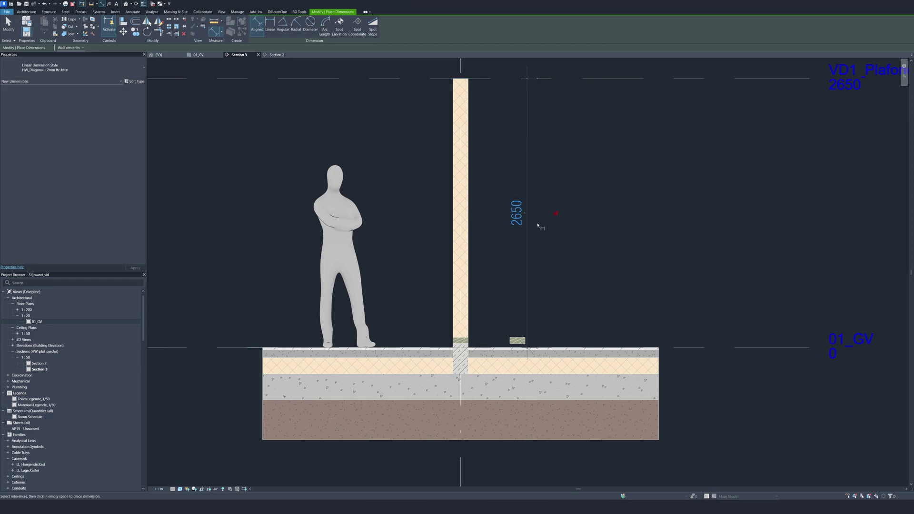
key(Escape)
key(Escape)
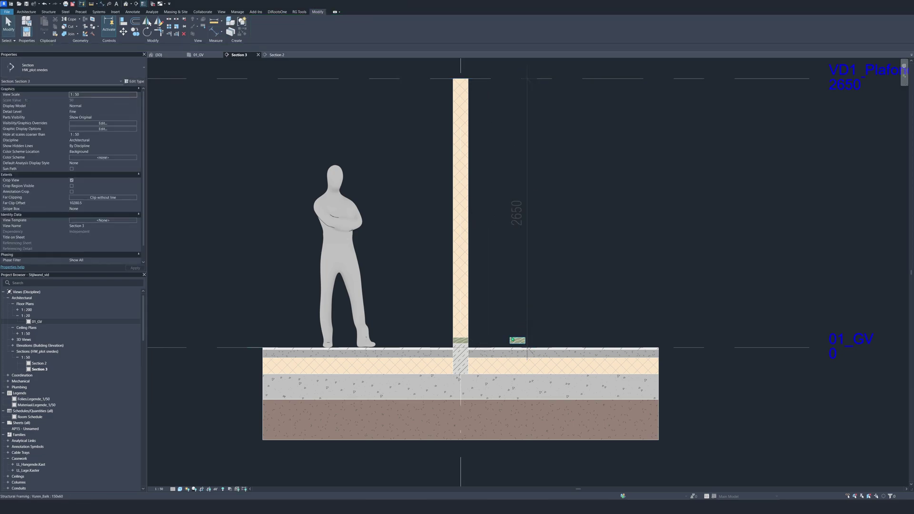
Set the copied plate's z Offset Value to 2650 mm and its z Justification to Top.
click(514, 340)
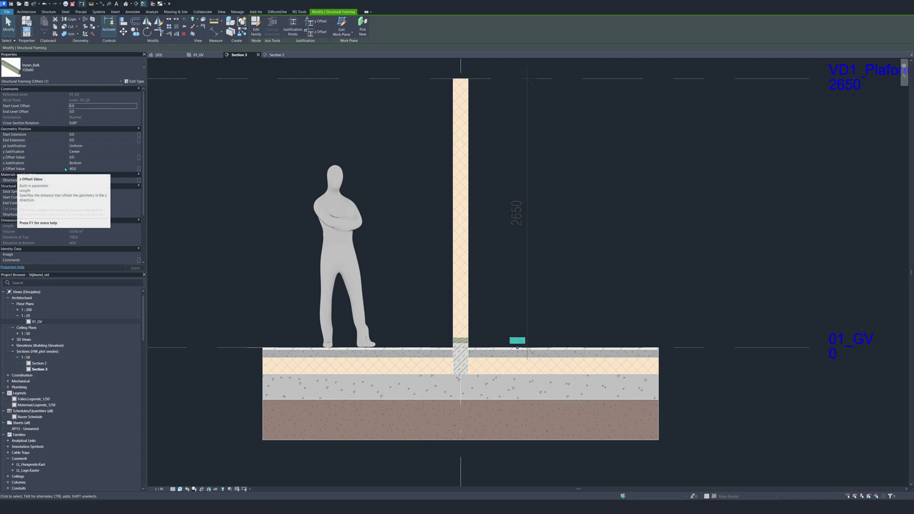
click(80, 168)
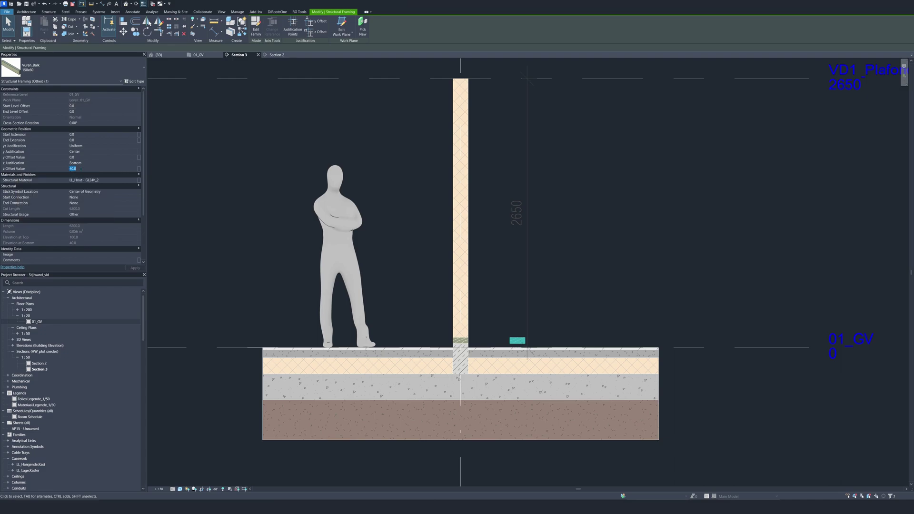
text(265)
middle_drag(522, 92, 469, 208)
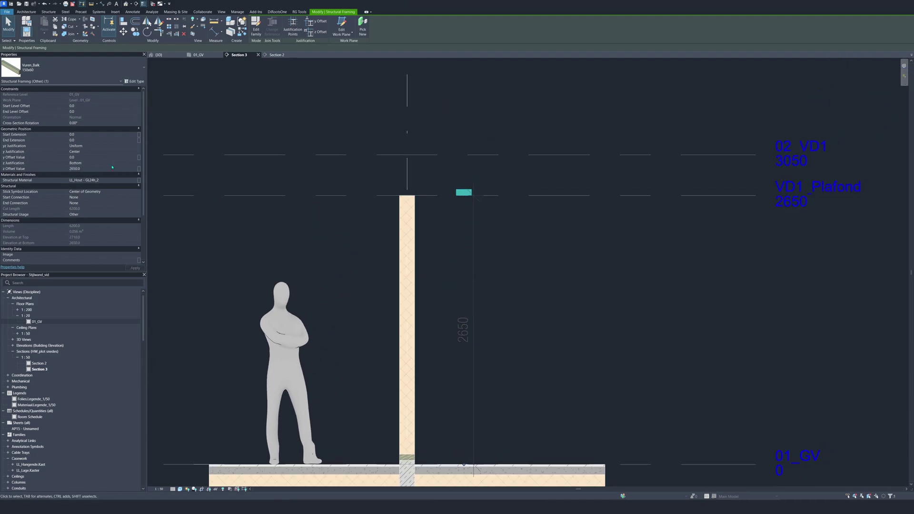
click(79, 163)
click(74, 173)
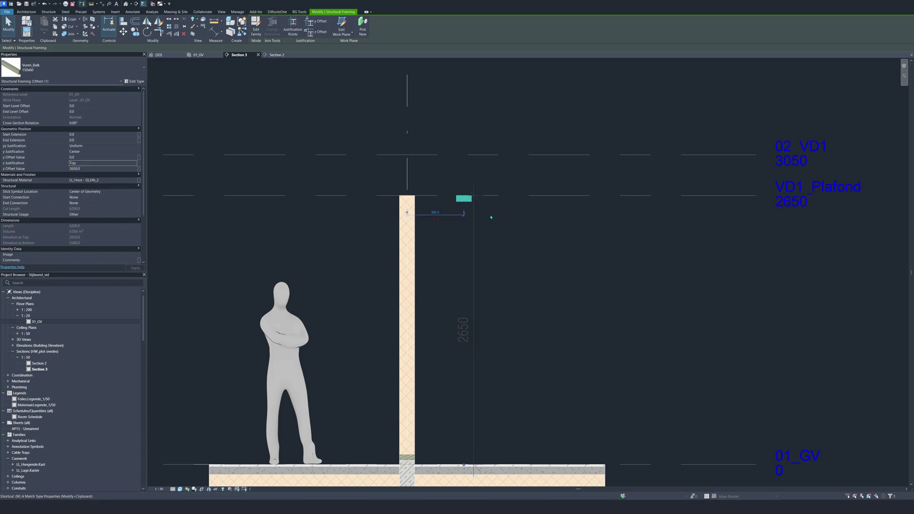
Align the raised plate with the insulation wall so it sits over the wall as a top plate.
key(Escape)
key(a)
key(l)
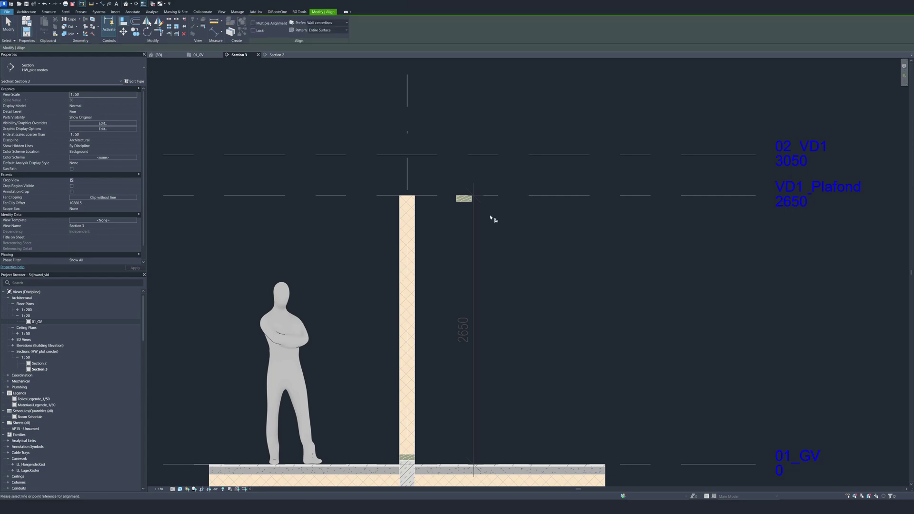
click(401, 203)
click(462, 198)
key(Escape)
Lower the top of the insulation wall to the underside of the top plate, giving a top offset of -60 mm.
click(408, 194)
drag(408, 194, 408, 201)
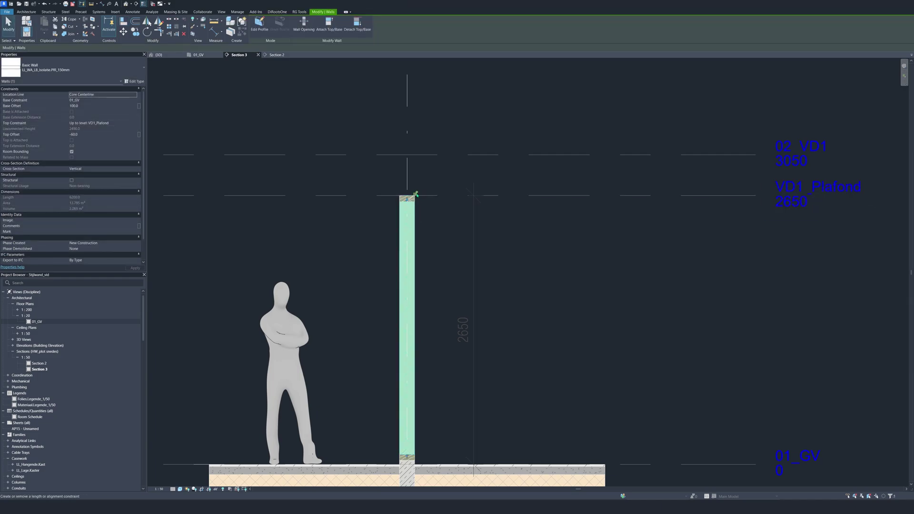
key(Escape)
scroll(431, 266, down, 4)
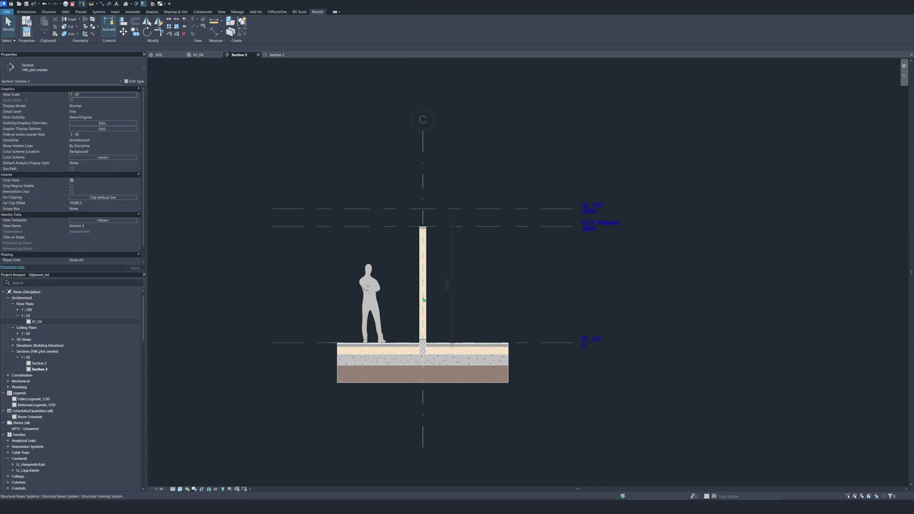
scroll(423, 300, up, 3)
Open the stud beam system's boundary for editing in the Section 2 view.
click(199, 55)
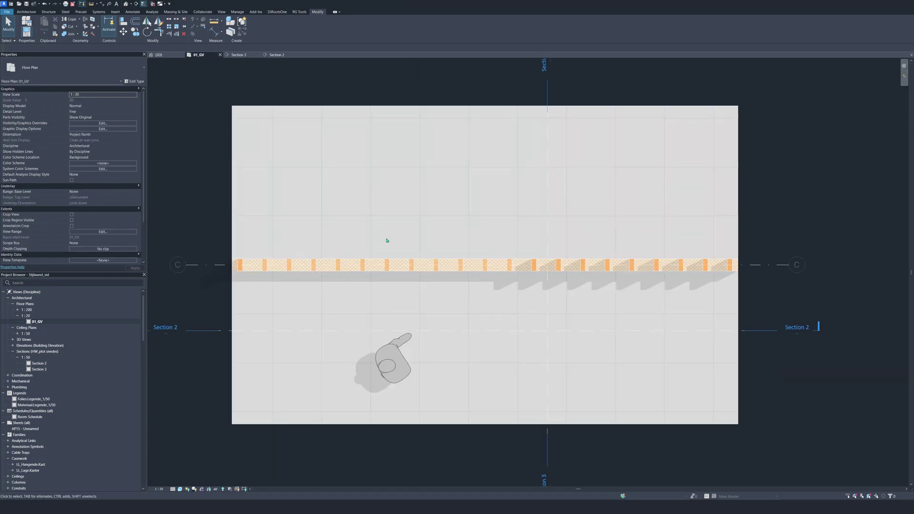
click(159, 55)
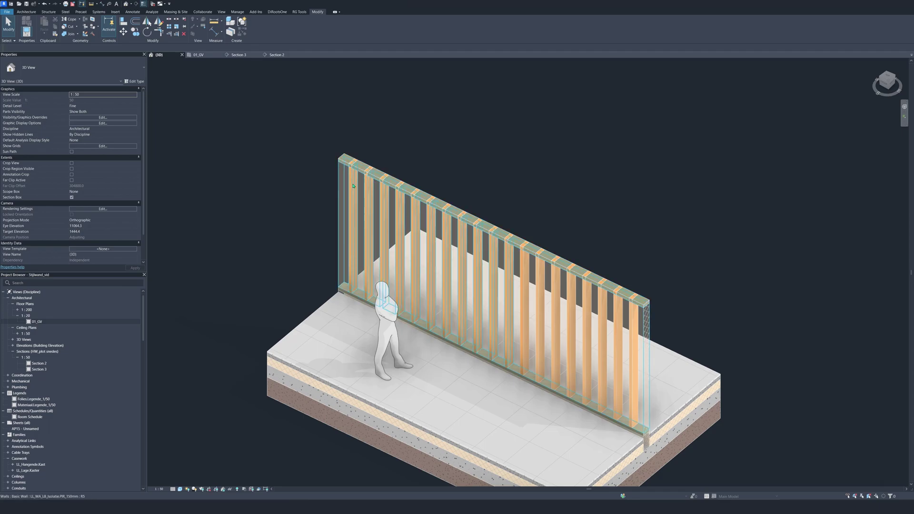
scroll(505, 223, up, 3)
scroll(505, 224, down, 1)
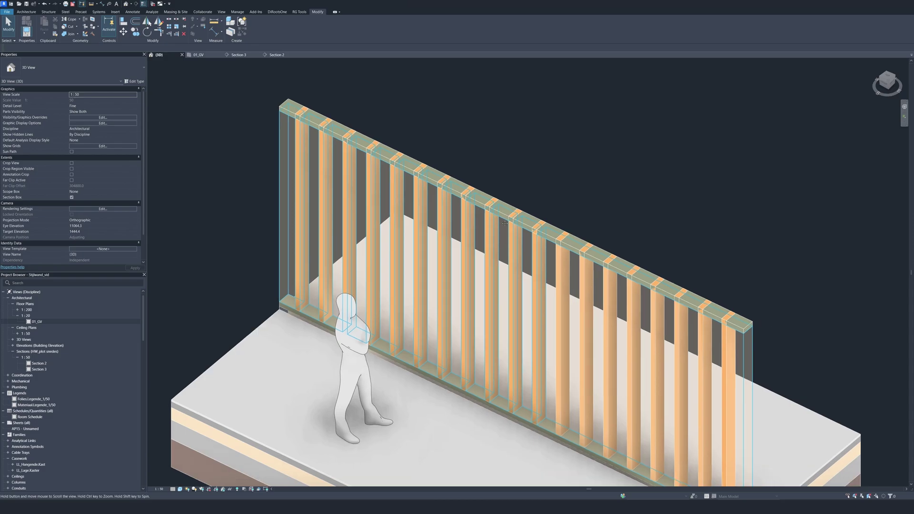
middle_drag(504, 223, 482, 213)
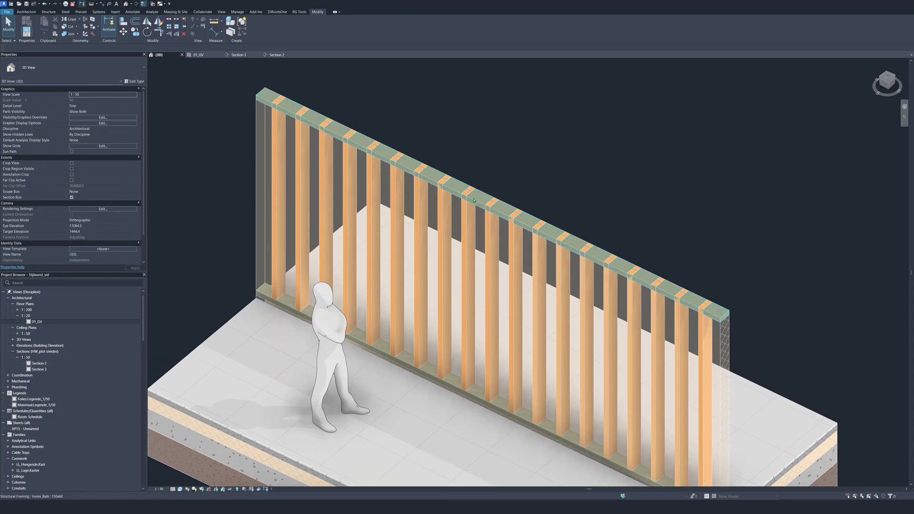
click(415, 168)
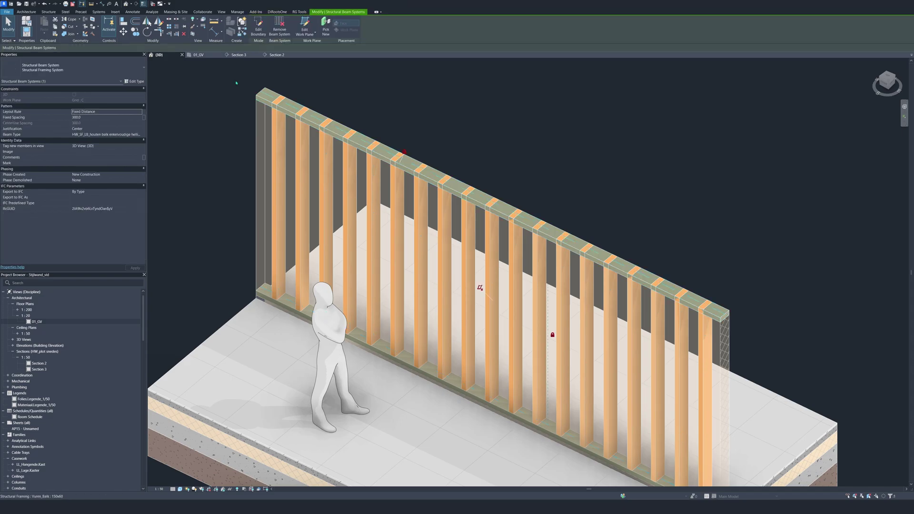
click(275, 55)
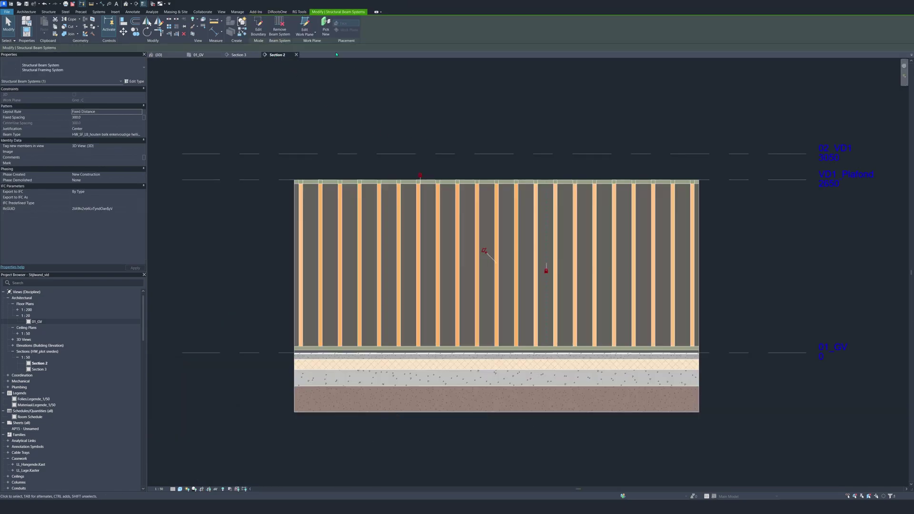
click(263, 30)
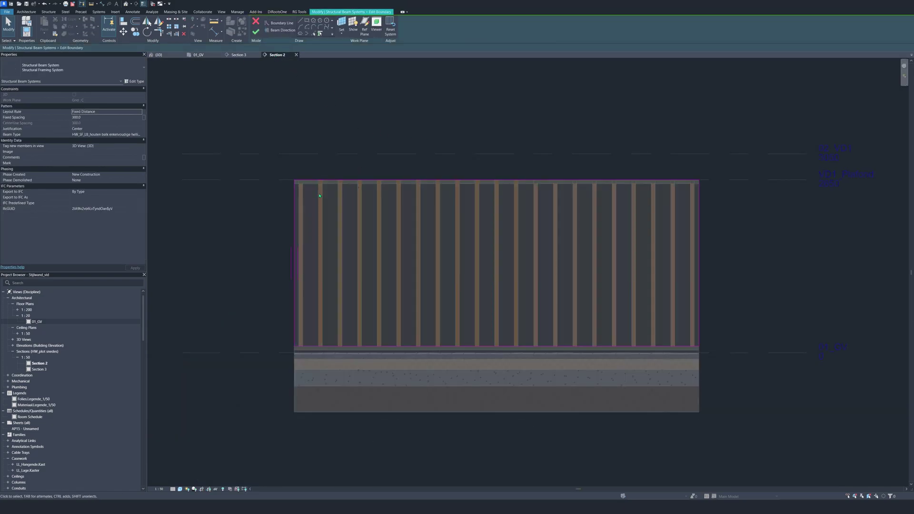
Align the boundary's top line with the underside of the top plate and finish the boundary edit.
key(a)
key(l)
click(332, 187)
click(320, 181)
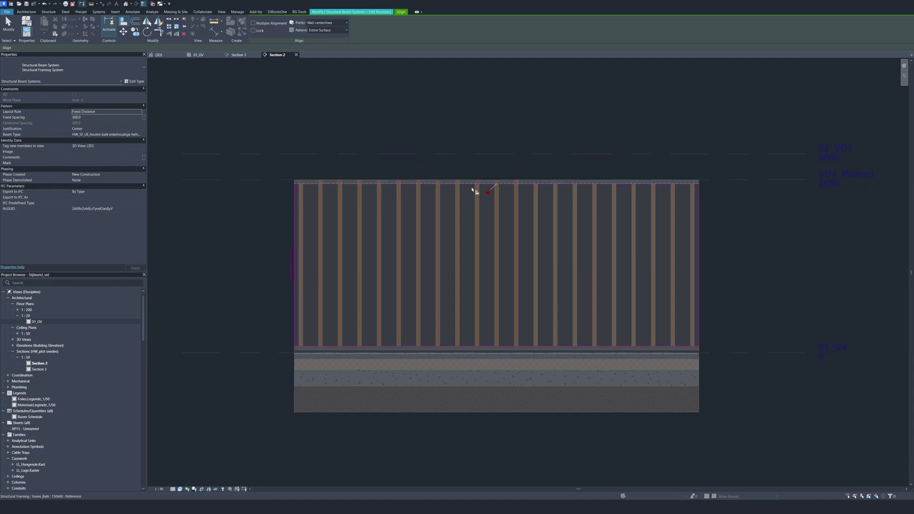
key(Escape)
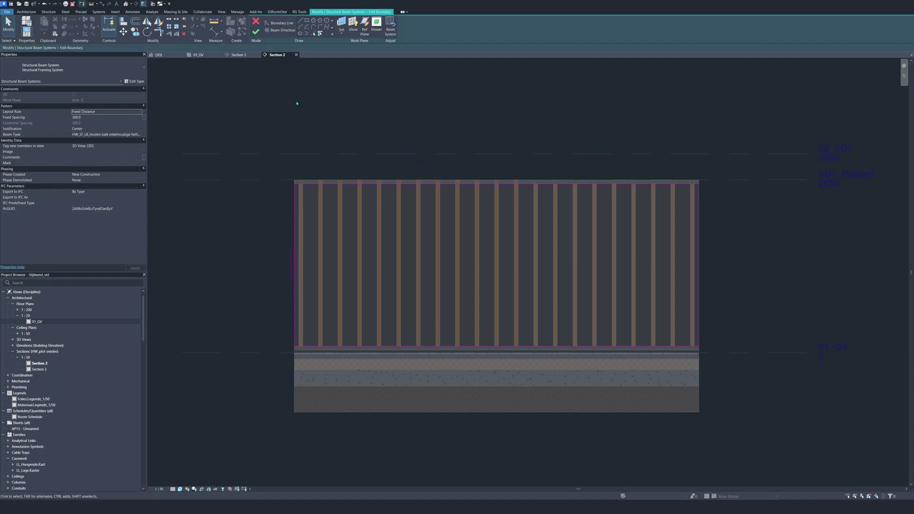
click(255, 32)
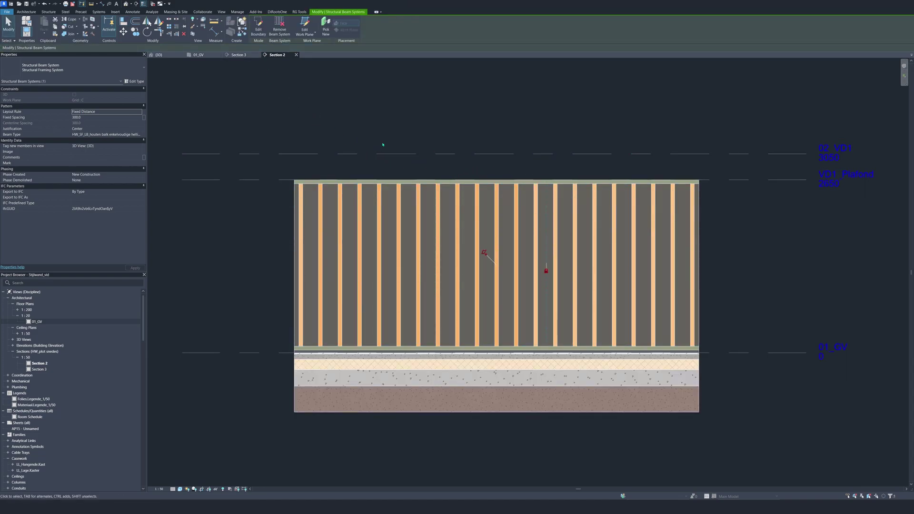
click(333, 137)
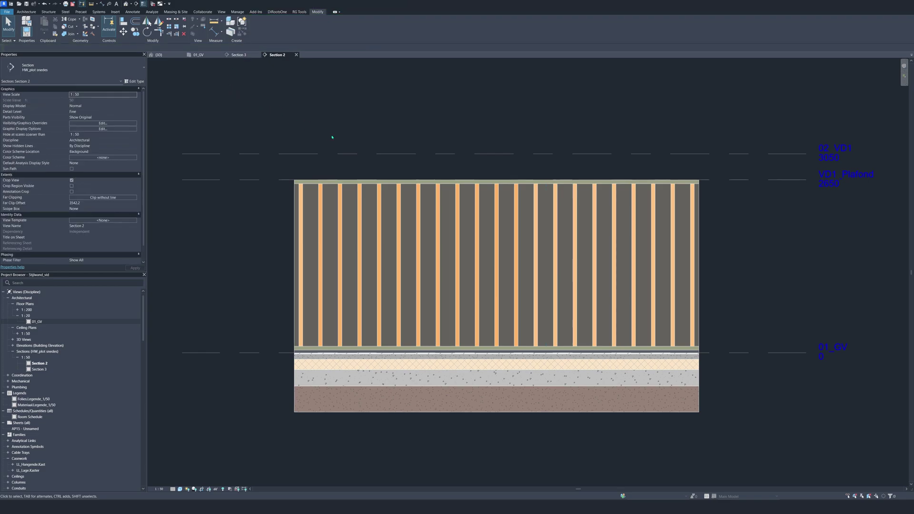
click(166, 56)
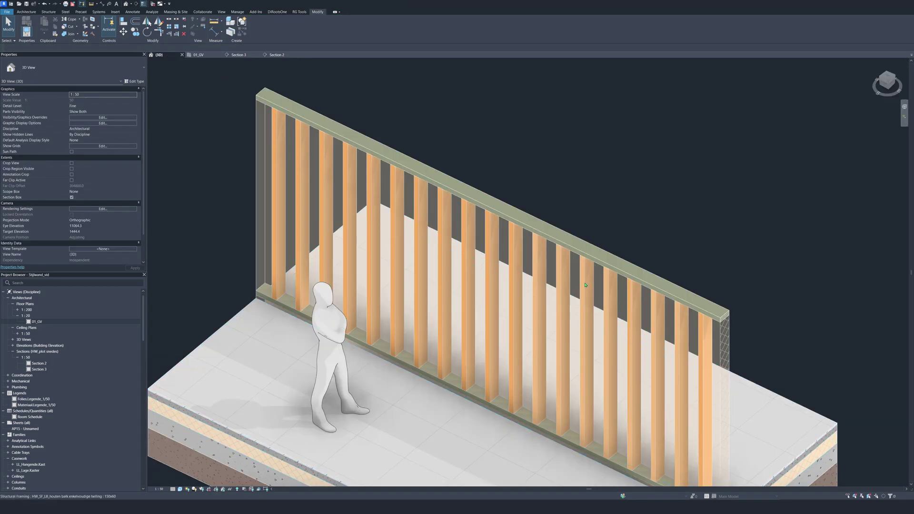
scroll(357, 221, down, 3)
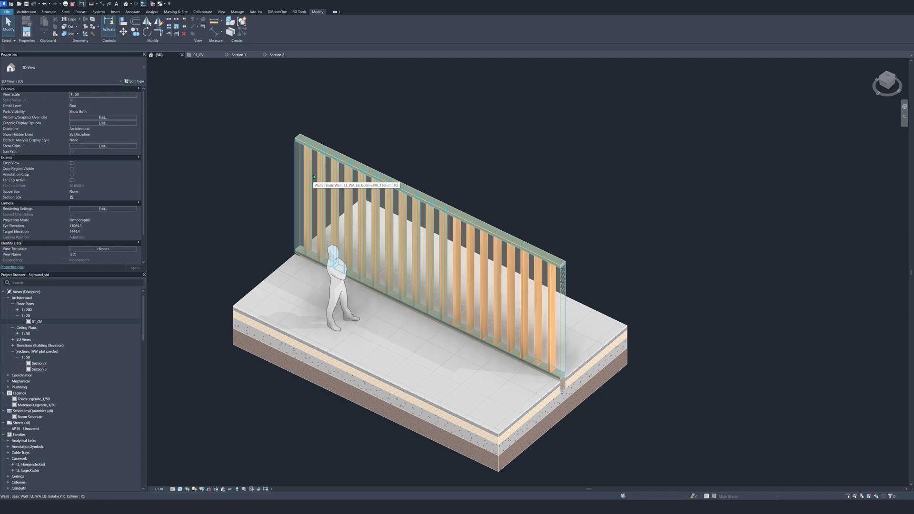
In plan 01_GV, draw an LL_WA_LB_OSB_22mm wall along the stud wall's full lower face, Finish Face: Interior, base offset 30 mm, up to VD1_Plafond.
click(198, 55)
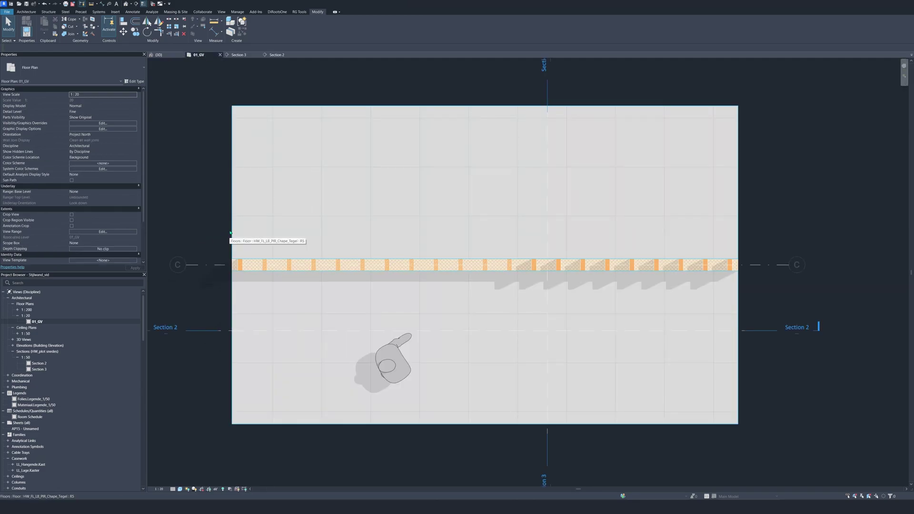
key(w)
key(a)
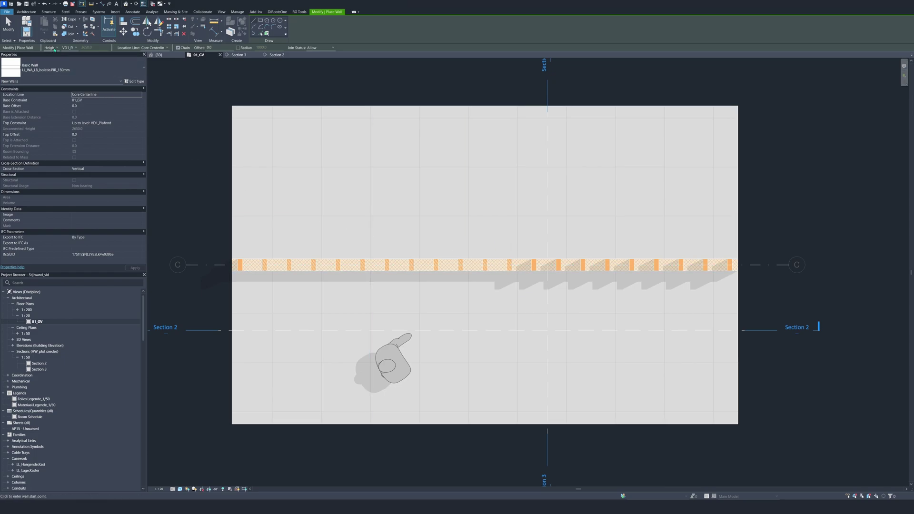
click(109, 70)
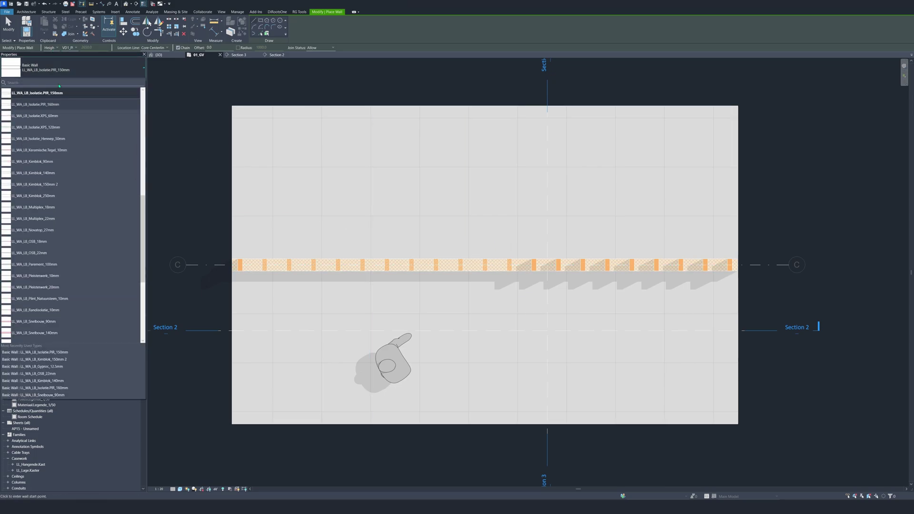
text(osb)
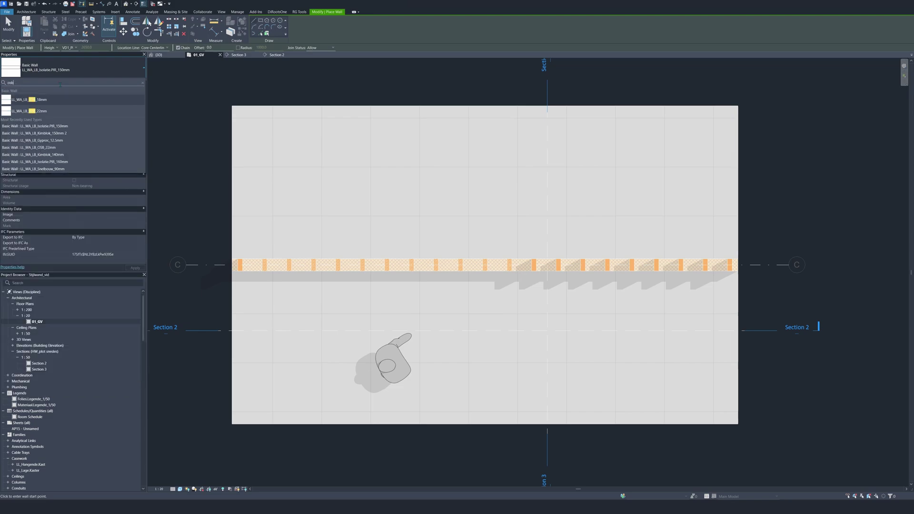
click(58, 100)
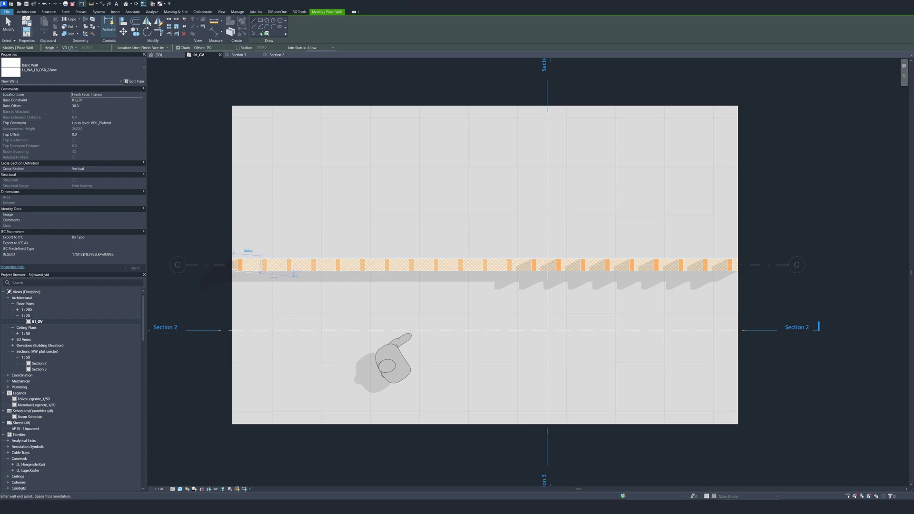
click(232, 271)
click(737, 271)
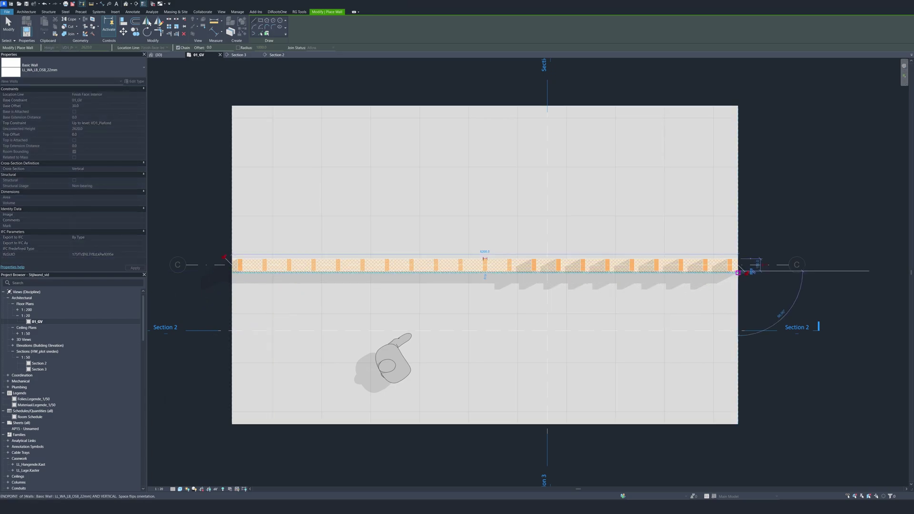
key(Escape)
key(Escape)
Mirror a copy of the OSB wall about grid C onto the opposite face of the stud wall.
click(710, 277)
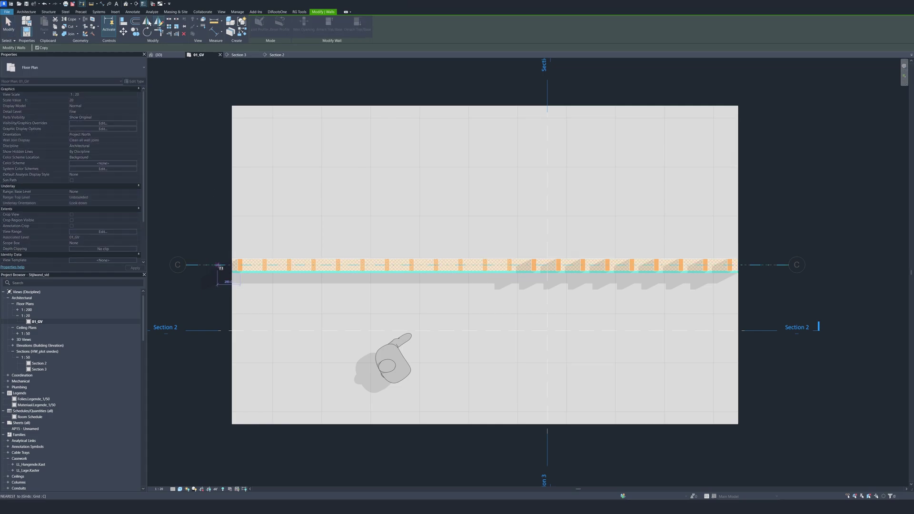
key(space)
click(205, 239)
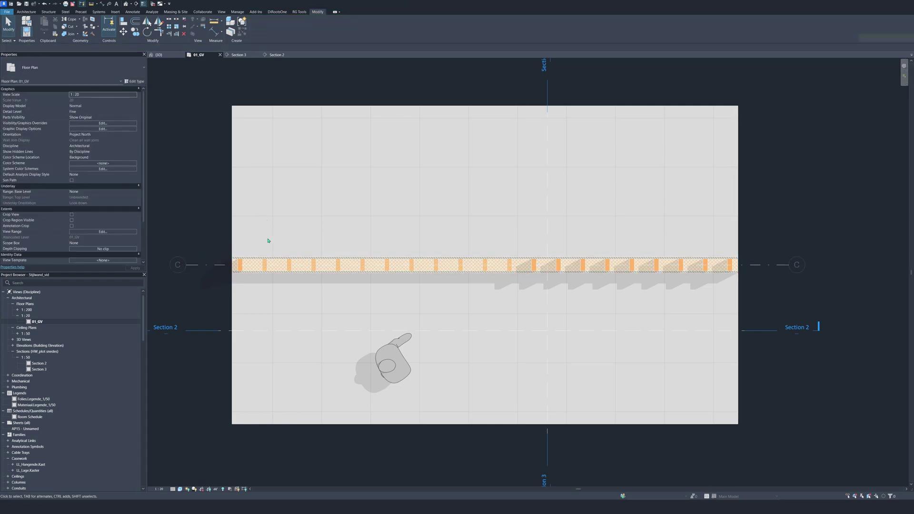
Start a new beam system in the 3D view and pick the outer face of the front OSB wall as its work plane.
click(158, 55)
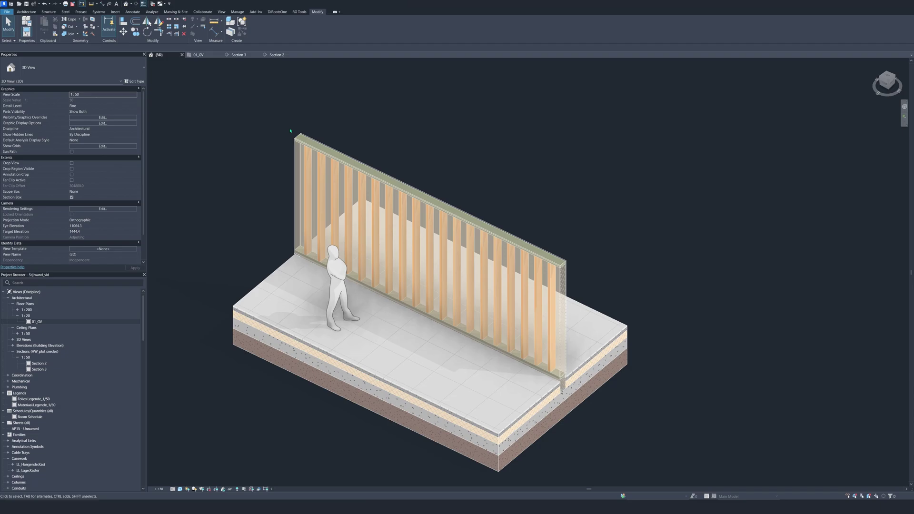
click(99, 12)
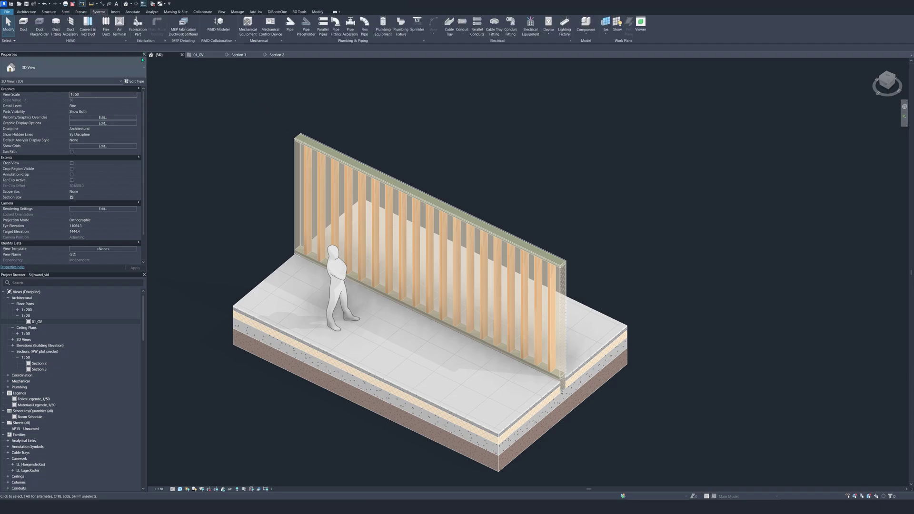
click(48, 12)
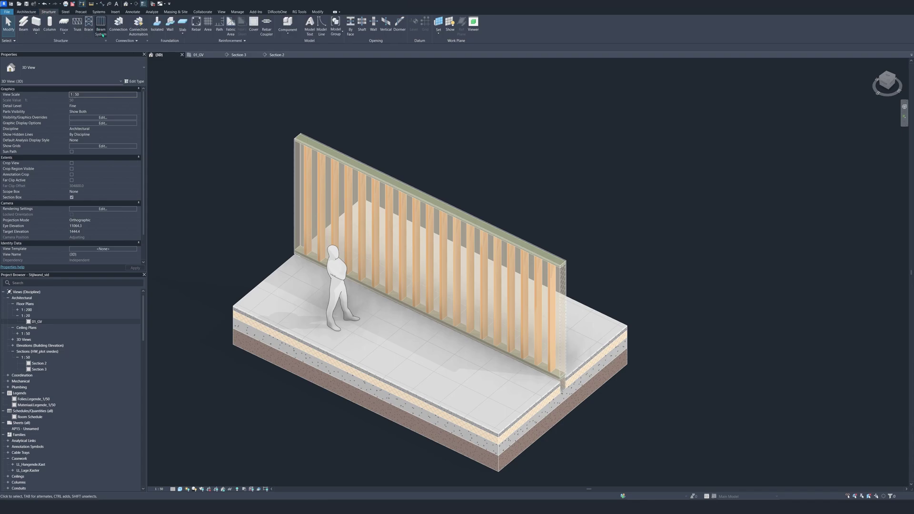
click(100, 27)
click(343, 32)
click(357, 43)
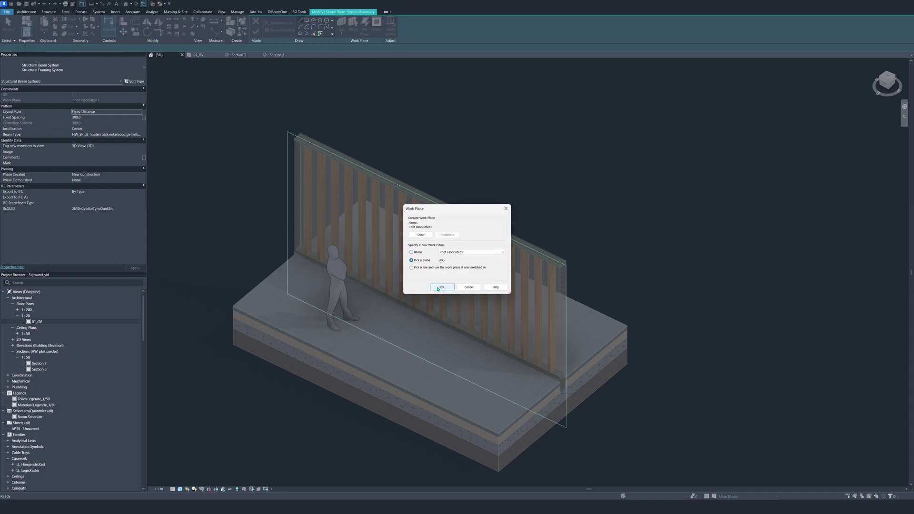
click(442, 287)
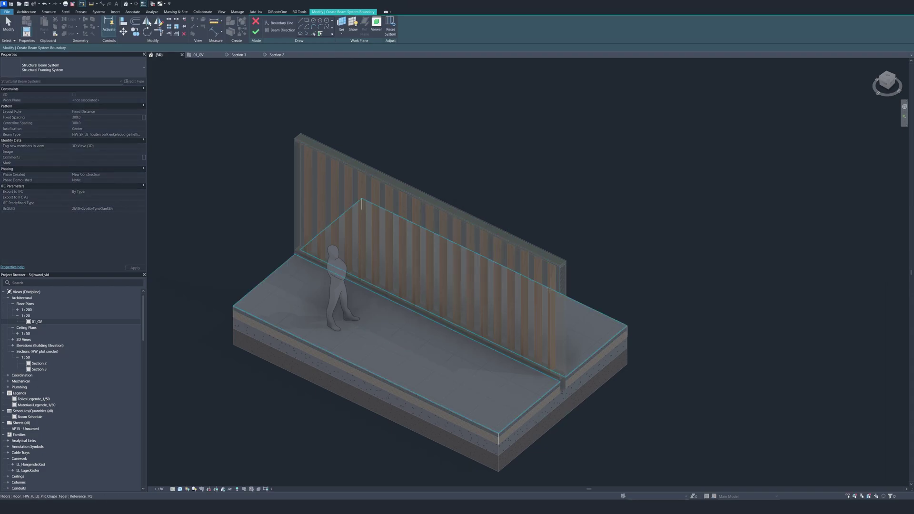
scroll(569, 279, up, 8)
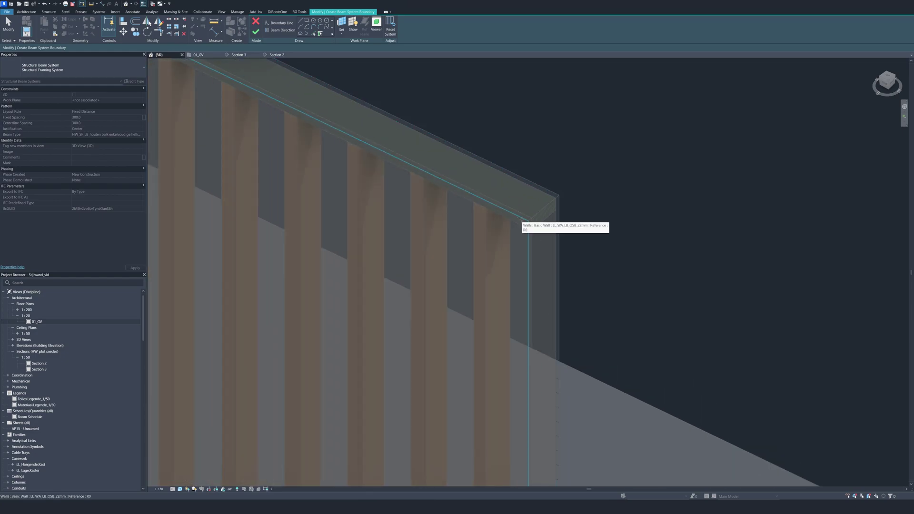
click(525, 220)
scroll(524, 223, down, 6)
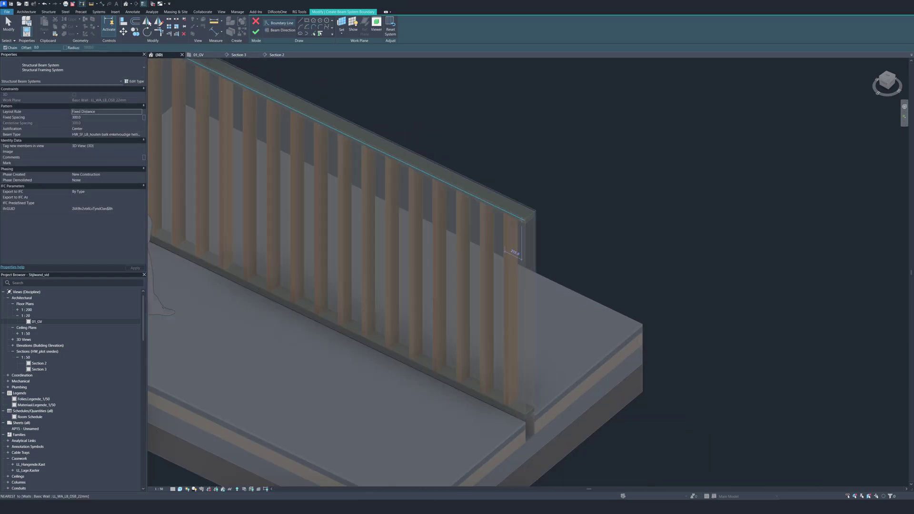
In Section 2, sketch a rectangular beam system boundary from the OSB wall's upper left corner to its lower right corner.
click(238, 55)
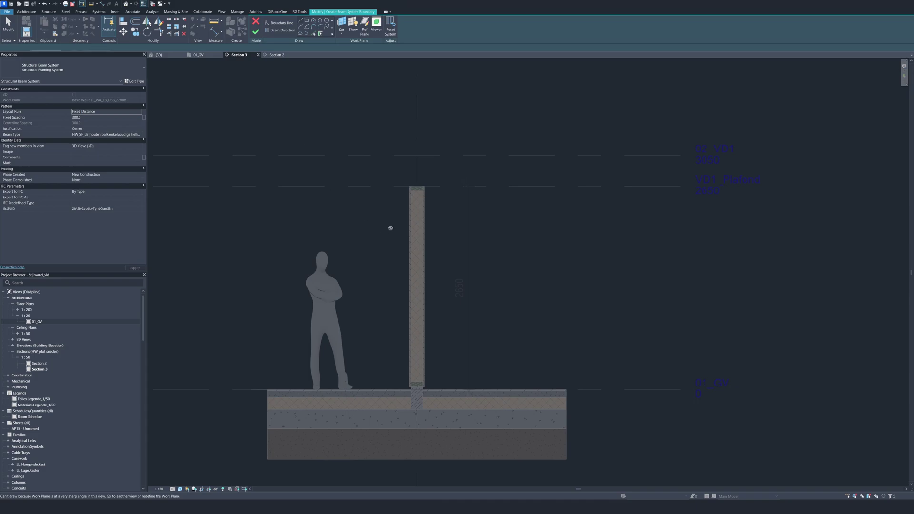
click(277, 55)
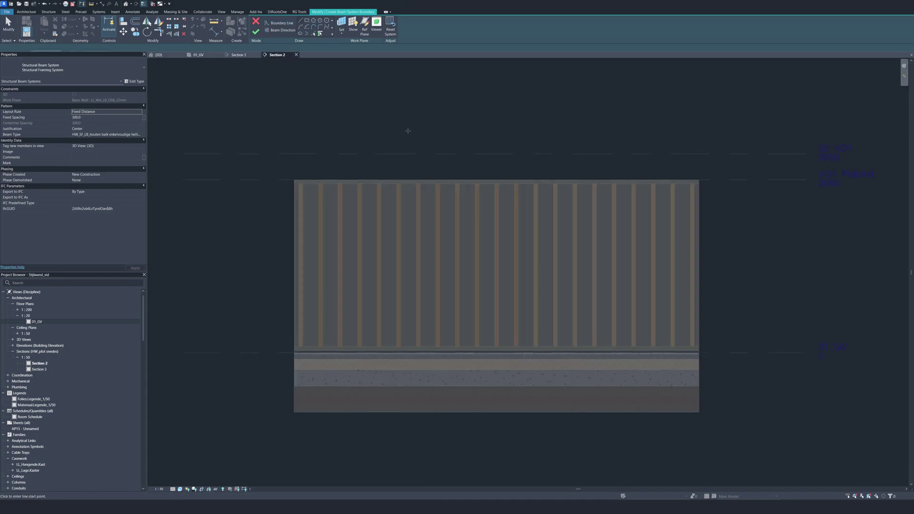
click(295, 180)
scroll(735, 347, up, 4)
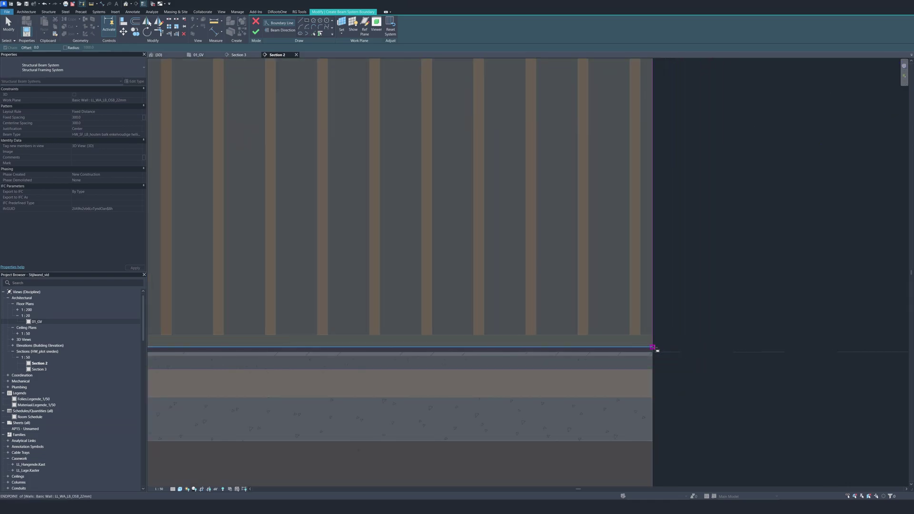
scroll(653, 349, up, 2)
scroll(754, 376, up, 1)
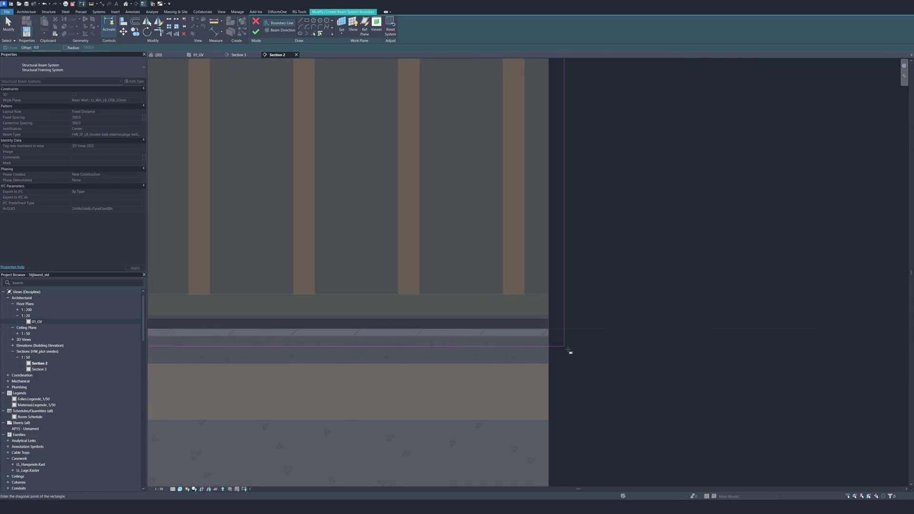
click(550, 316)
scroll(619, 333, down, 5)
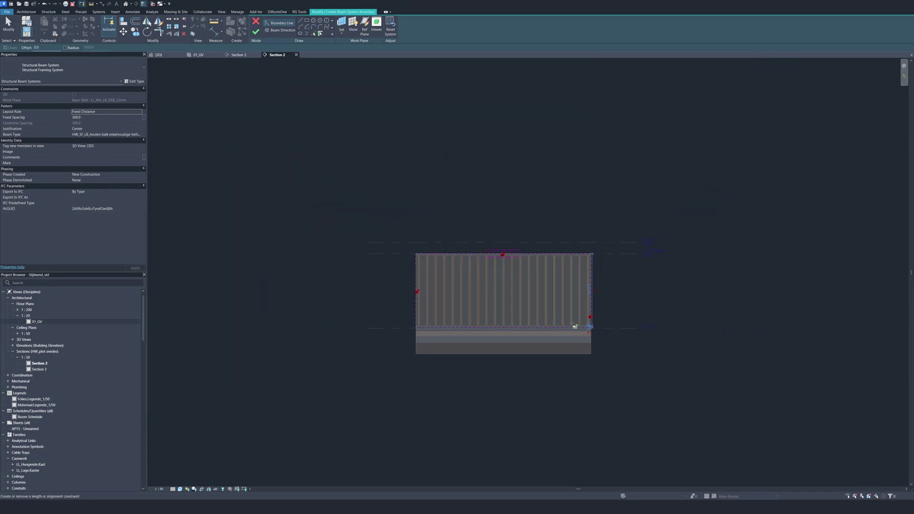
key(Escape)
key(Escape)
Set the beam direction along the boundary's left vertical edge and the Fixed Spacing to 250 mm.
scroll(495, 255, up, 2)
click(276, 31)
click(375, 283)
click(108, 117)
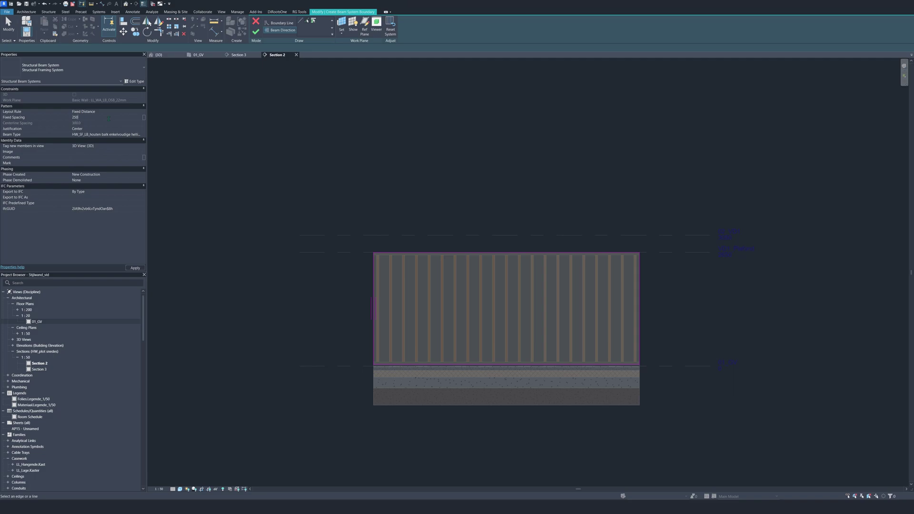
Set the beam system's Beam Type to Vuren.FSC : 24x36 and finish the boundary sketch.
click(142, 137)
scroll(146, 157, down, 5)
scroll(146, 157, up, 3)
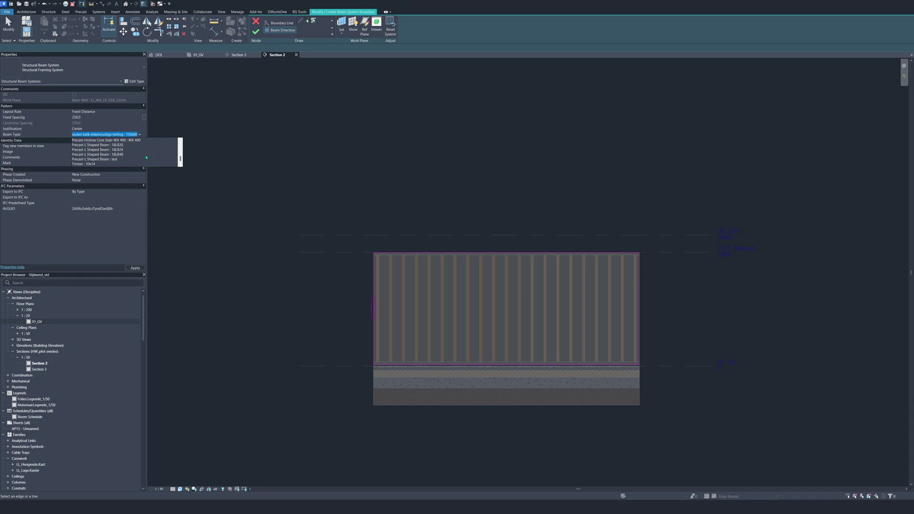
scroll(147, 157, up, 5)
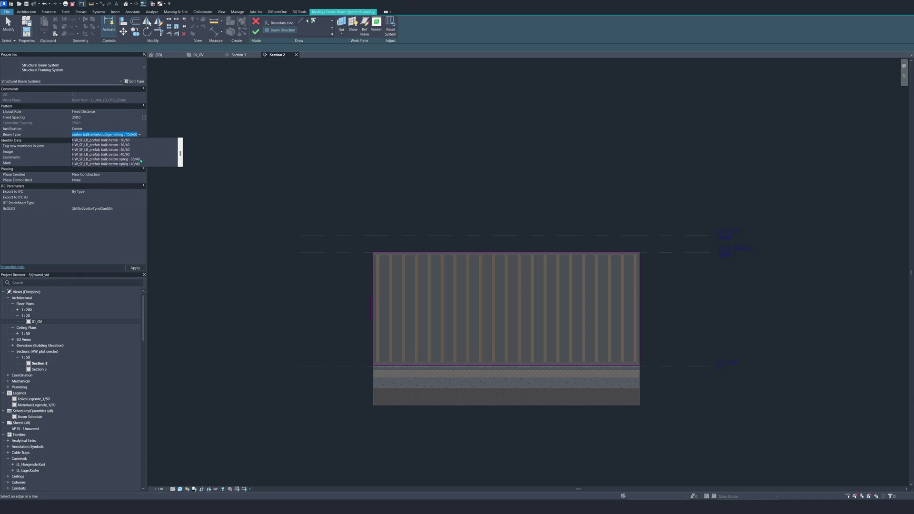
scroll(144, 158, up, 5)
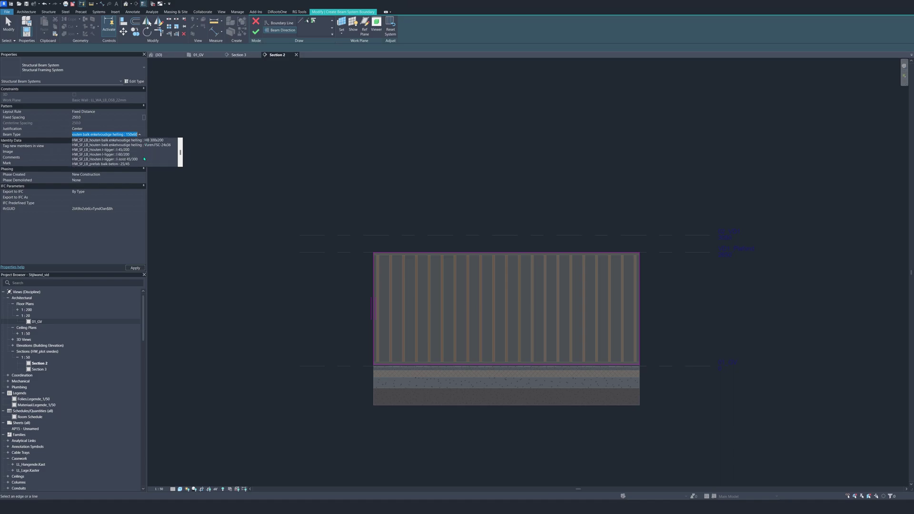
scroll(144, 158, down, 5)
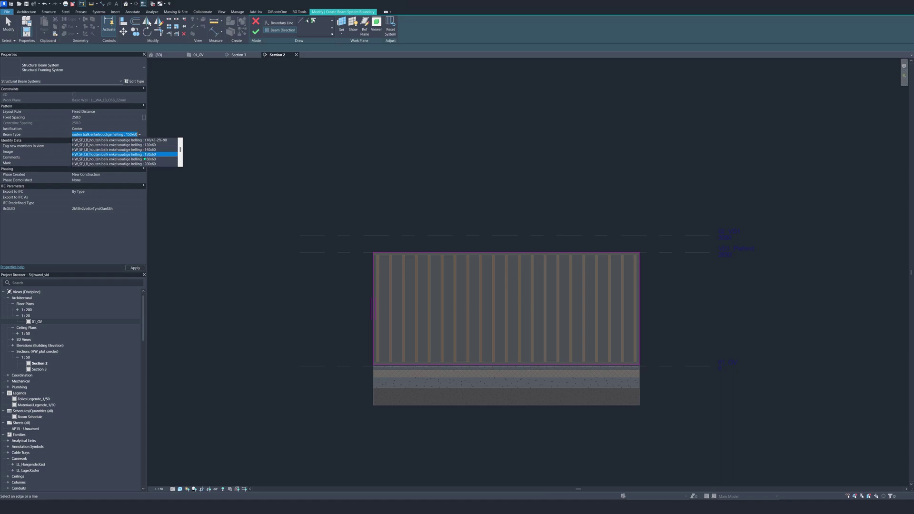
scroll(144, 158, down, 10)
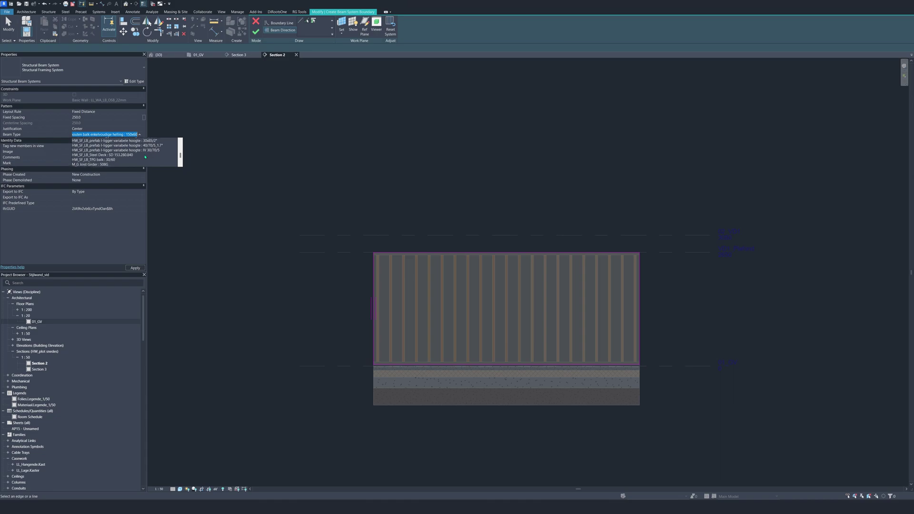
scroll(145, 156, down, 6)
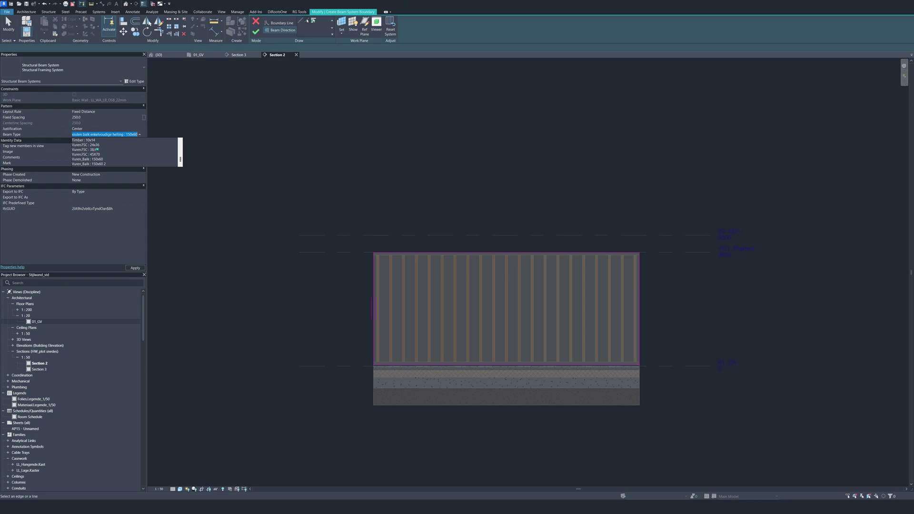
click(97, 144)
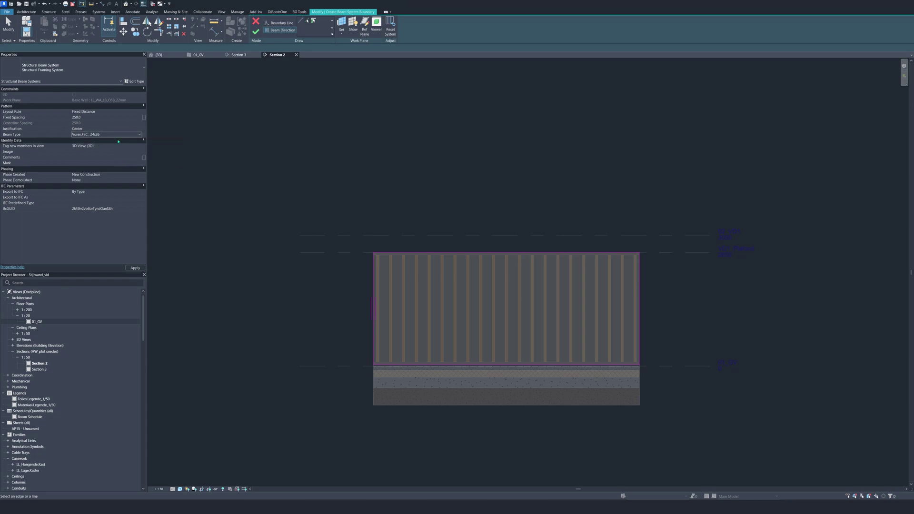
click(256, 32)
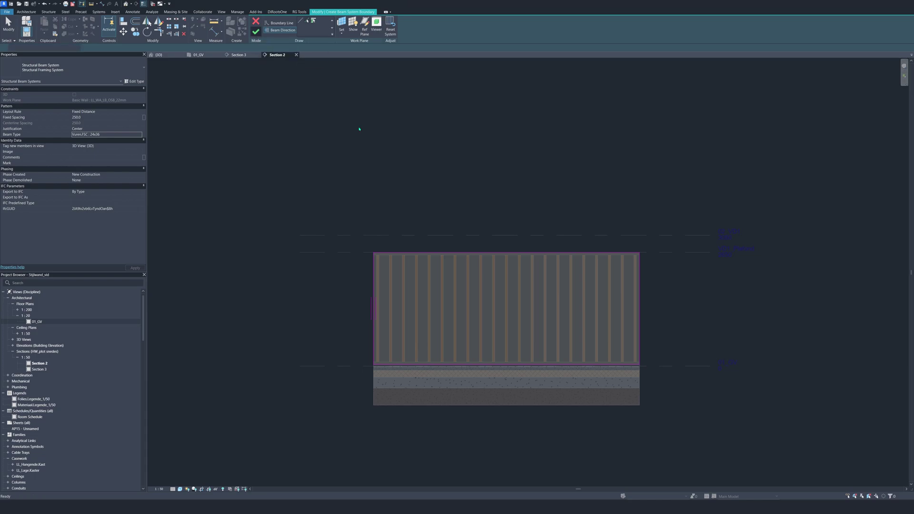
key(z)
key(f)
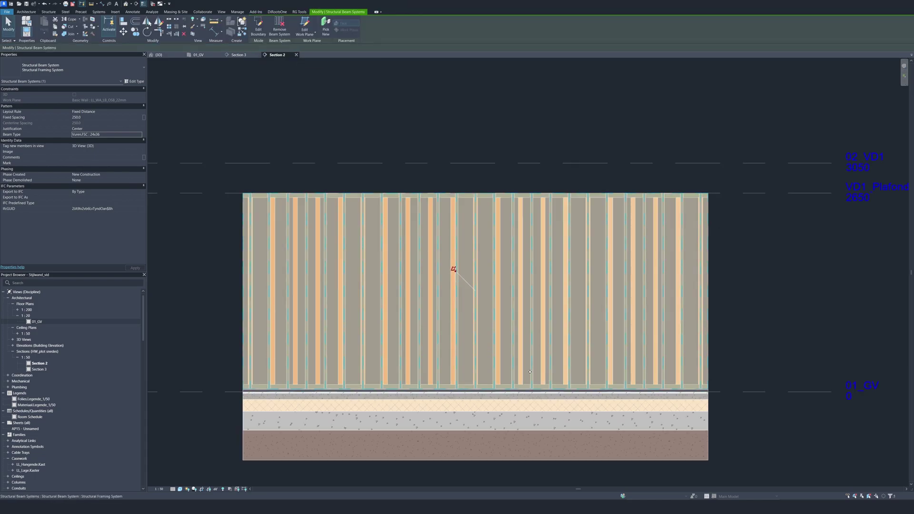
click(245, 69)
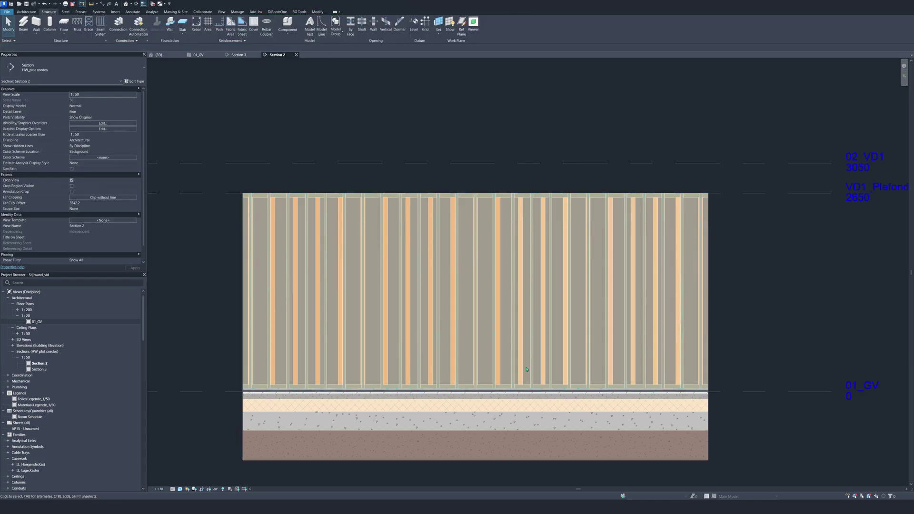
In the 3D view, select every 24x36 batten visible in the view and set their z Justification to Bottom.
click(160, 55)
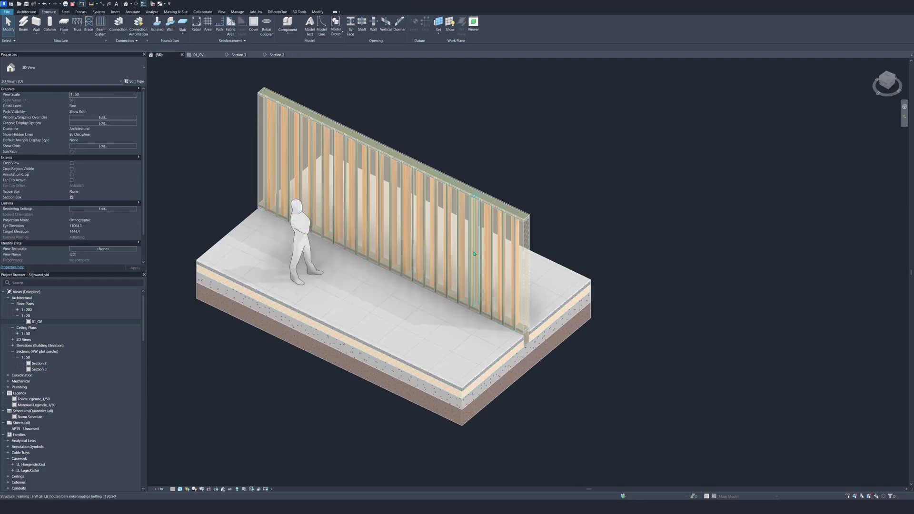
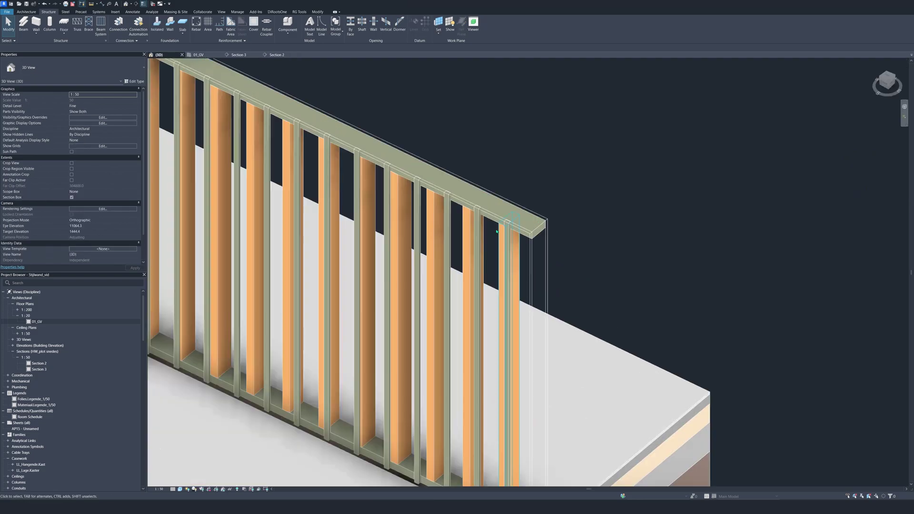
click(190, 71)
key(Escape)
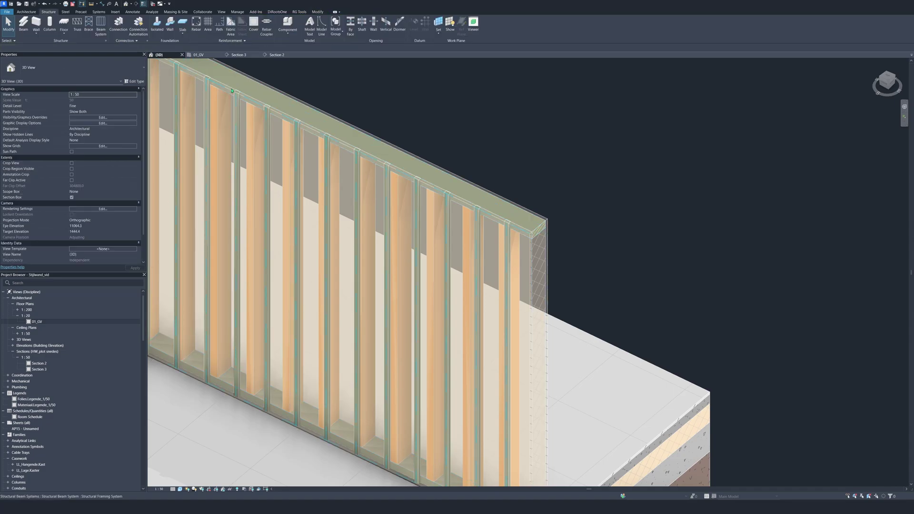
right_click(207, 77)
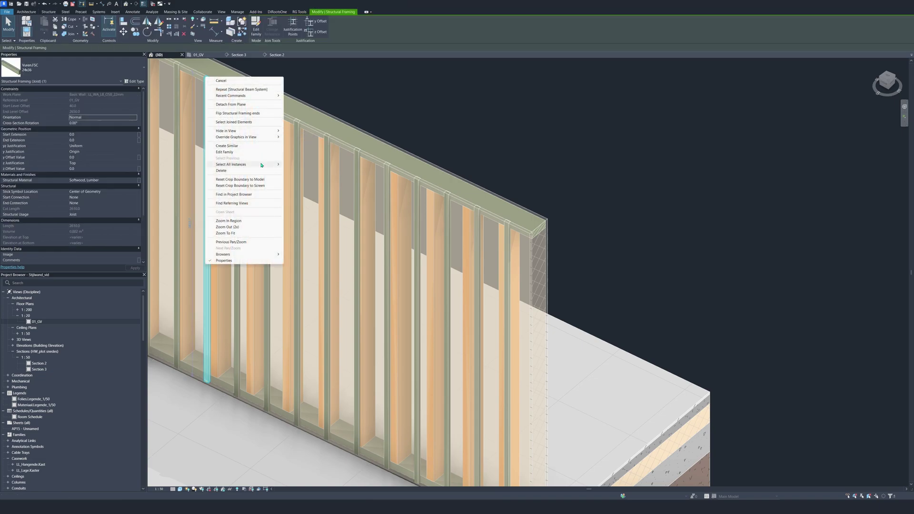
mouse_move(275, 164)
click(304, 164)
scroll(219, 215, down, 3)
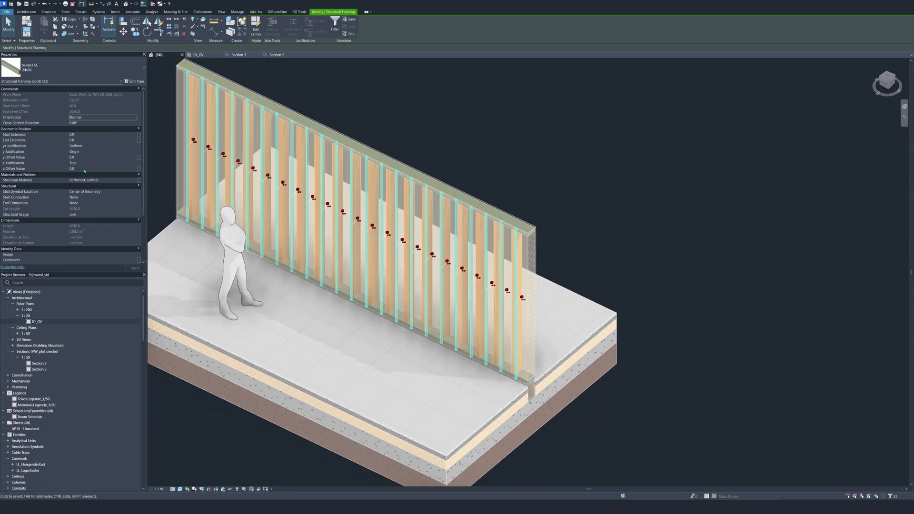
click(135, 164)
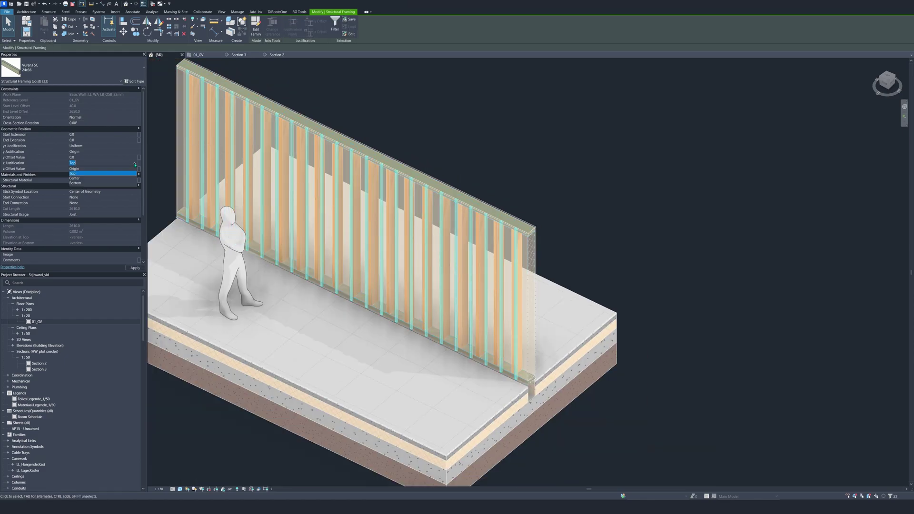
click(77, 183)
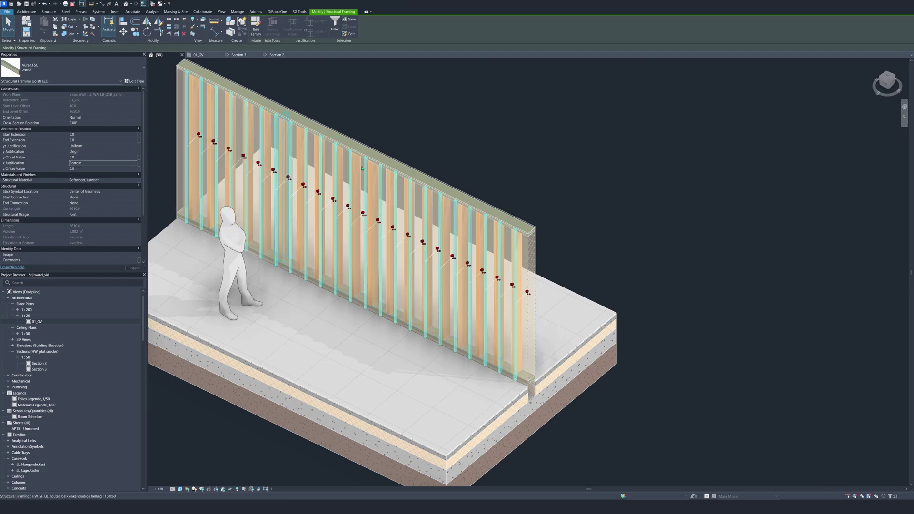
In plan view 01_GV, mirror a copy of the battens about grid C and set the copies' z Justification to Top.
click(200, 55)
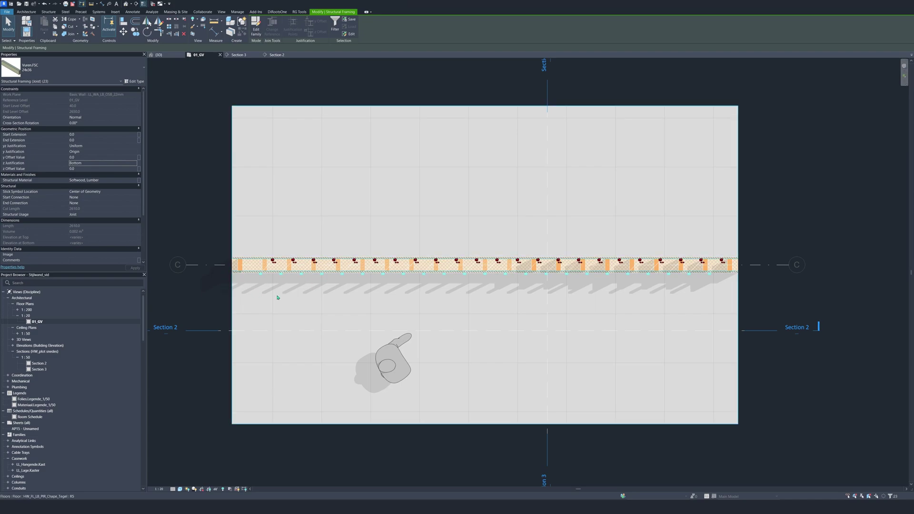
key(d)
key(m)
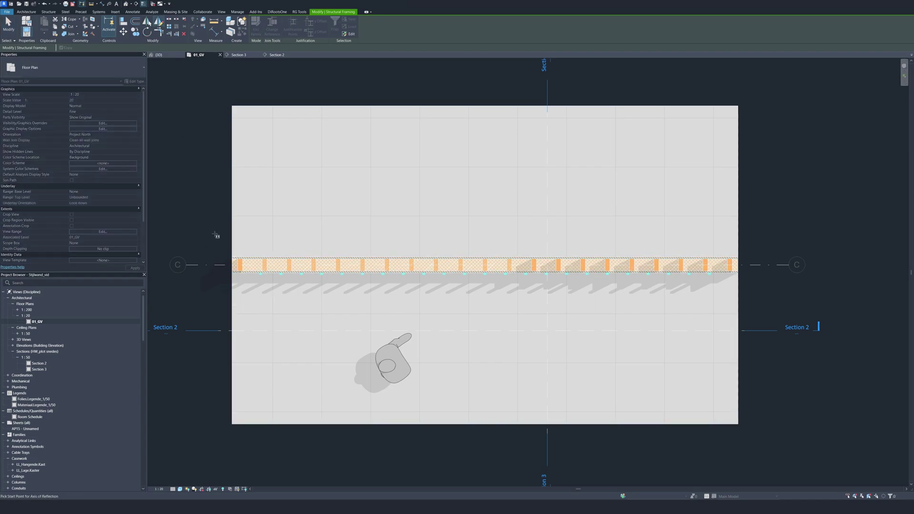
click(203, 266)
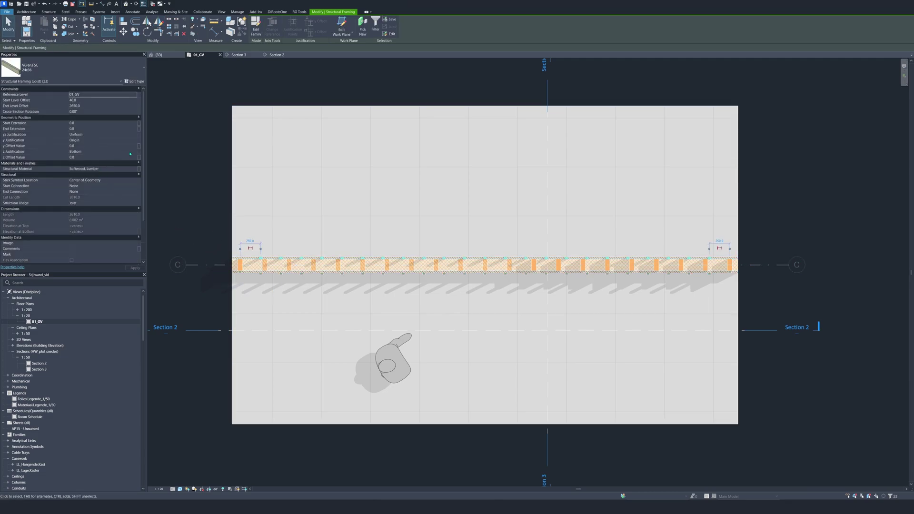
click(135, 152)
click(88, 162)
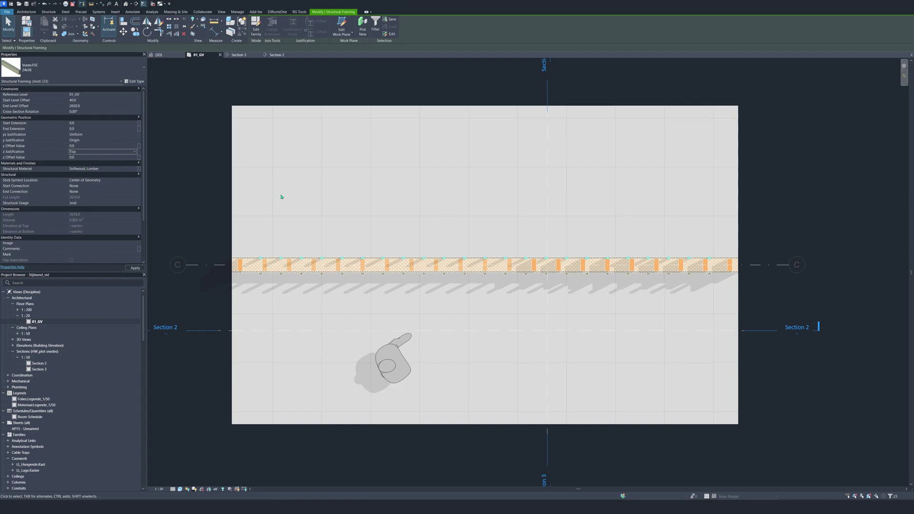
click(239, 286)
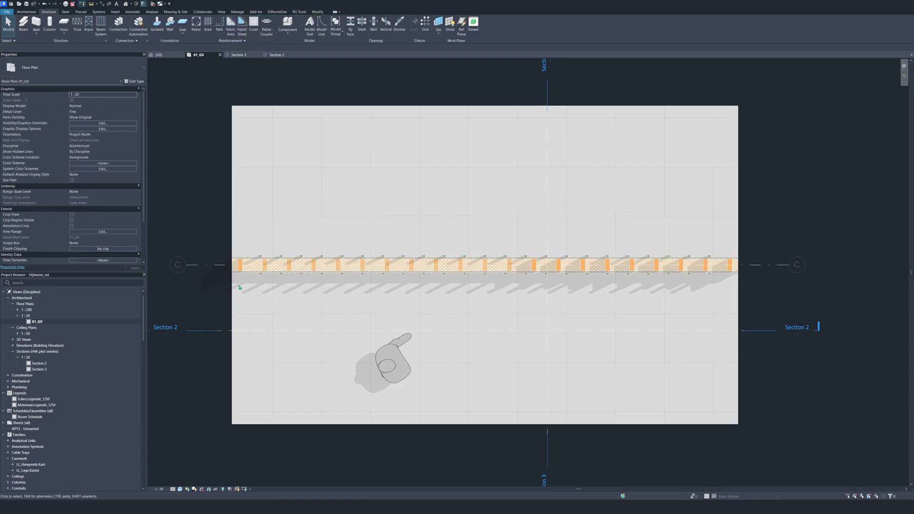
Try to delete the two outermost battens on the front face of the stud wall.
click(253, 260)
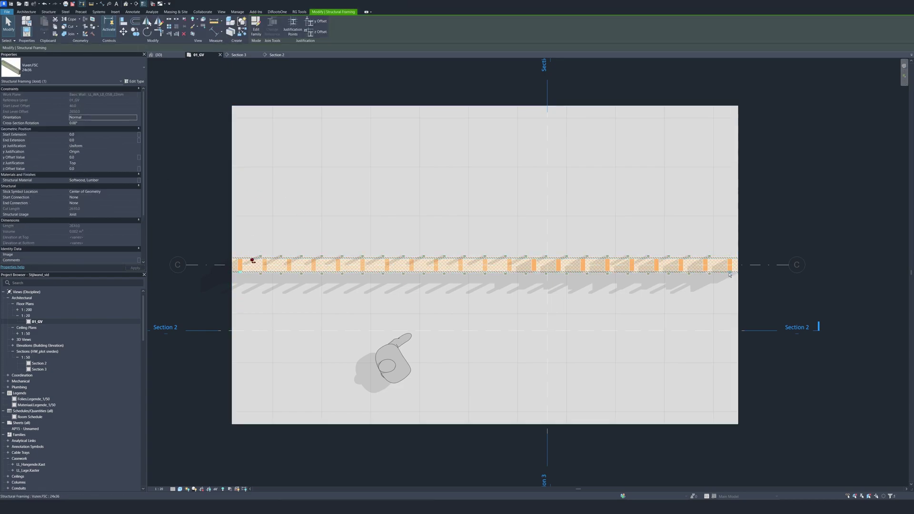
key(Delete)
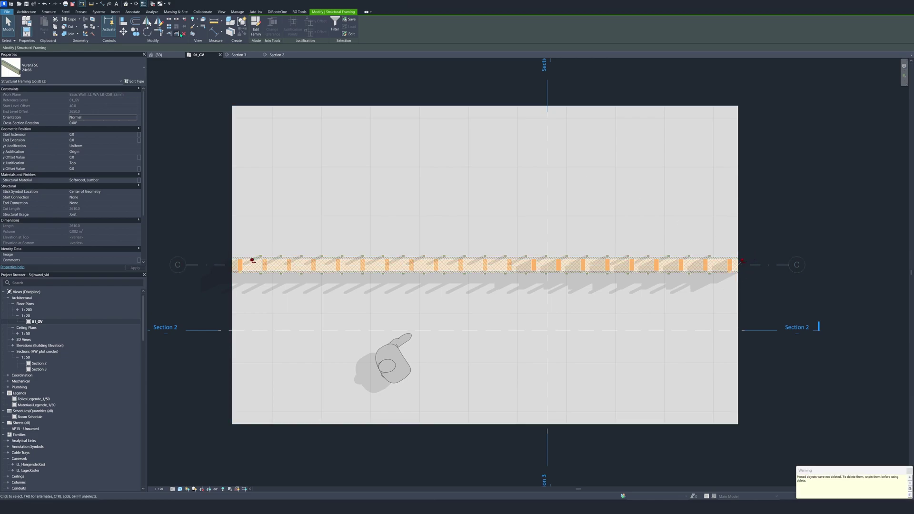
click(759, 192)
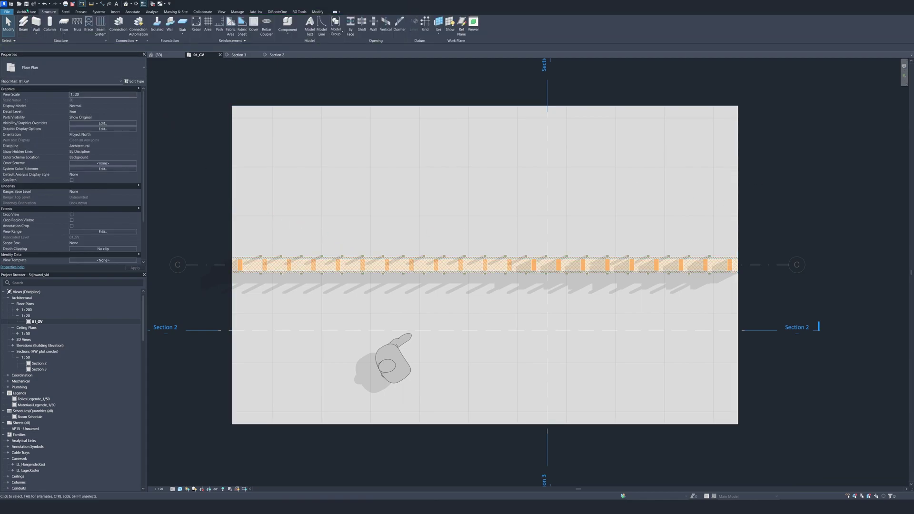
Draw an LL_WA_LB_Gyproc_12.5mm wall along the outside of the front battens, up to the slab's right edge.
click(26, 12)
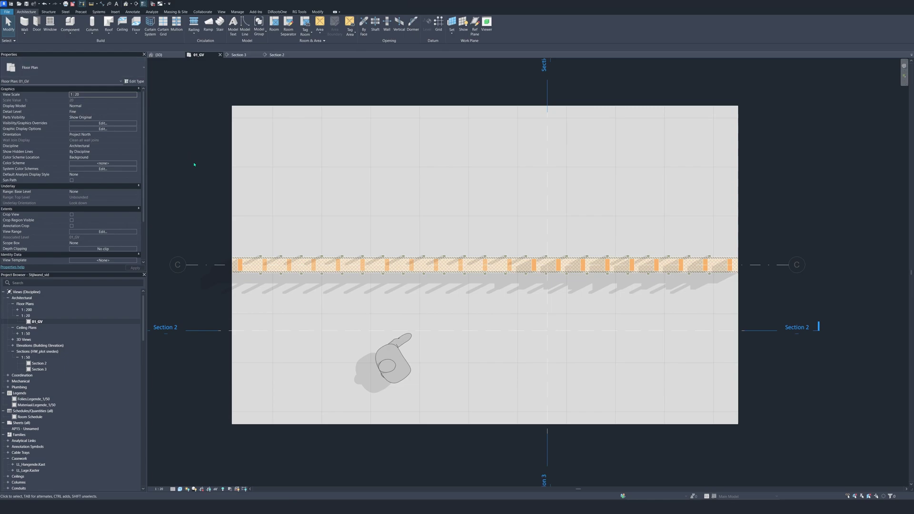
key(a)
click(127, 69)
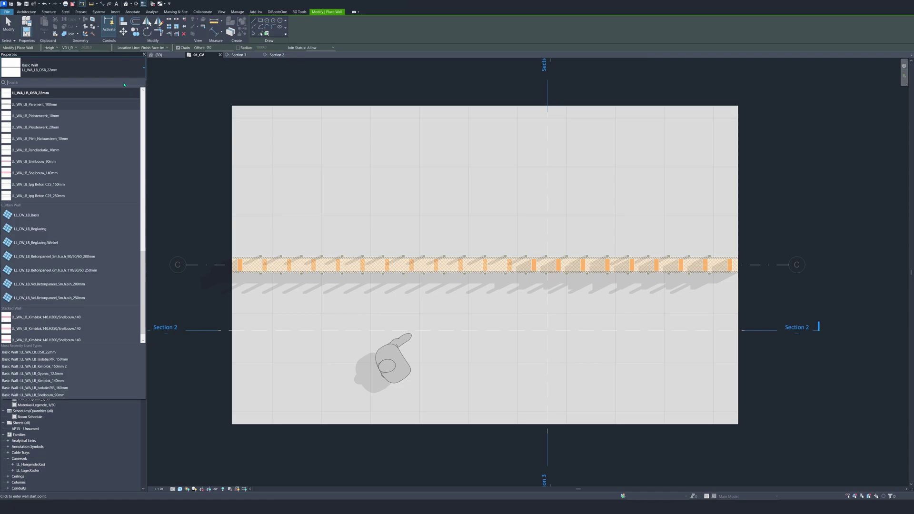
text(gyp)
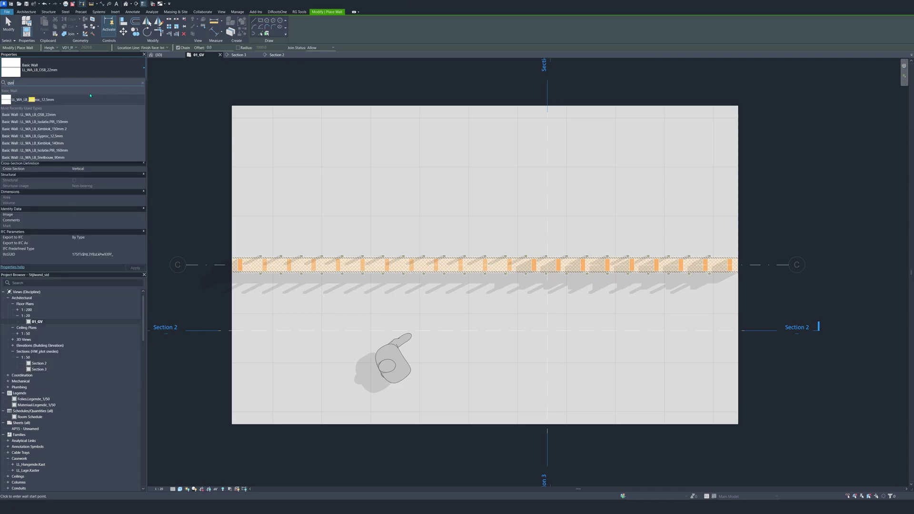
click(88, 100)
scroll(255, 279, up, 3)
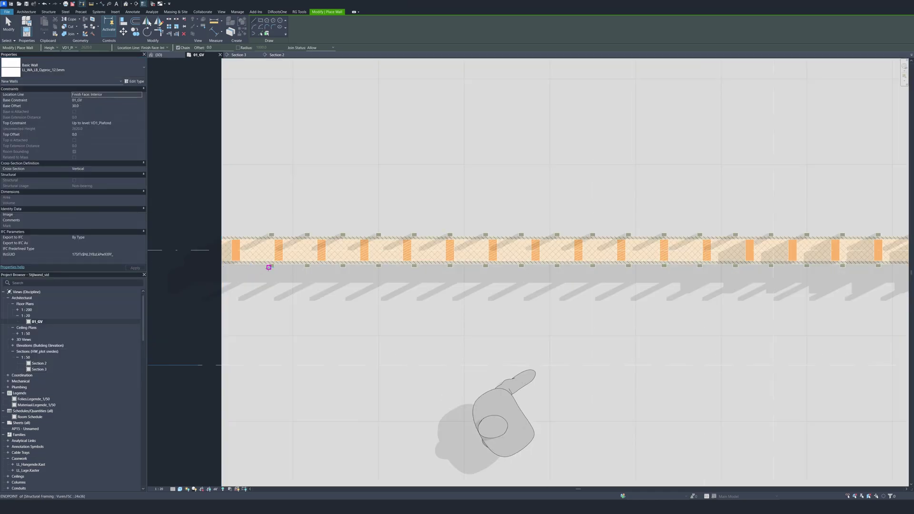
scroll(308, 265, down, 3)
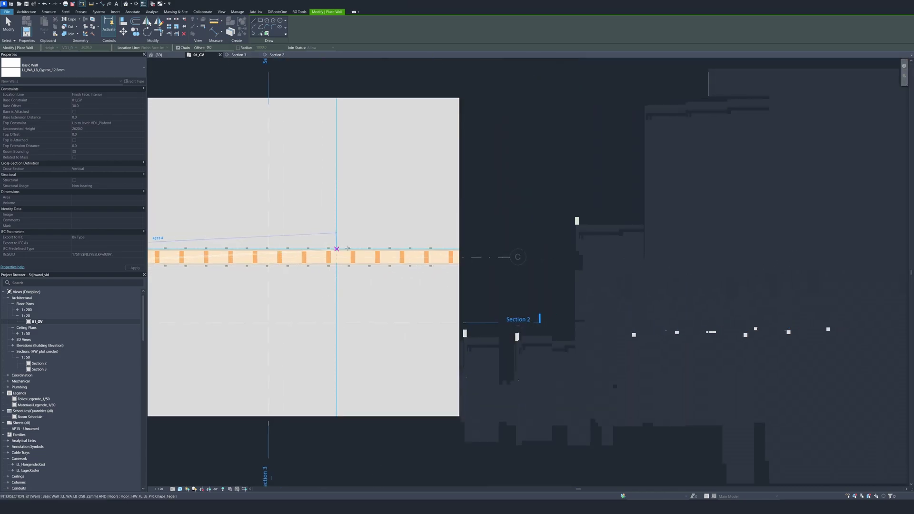
scroll(457, 269, up, 1)
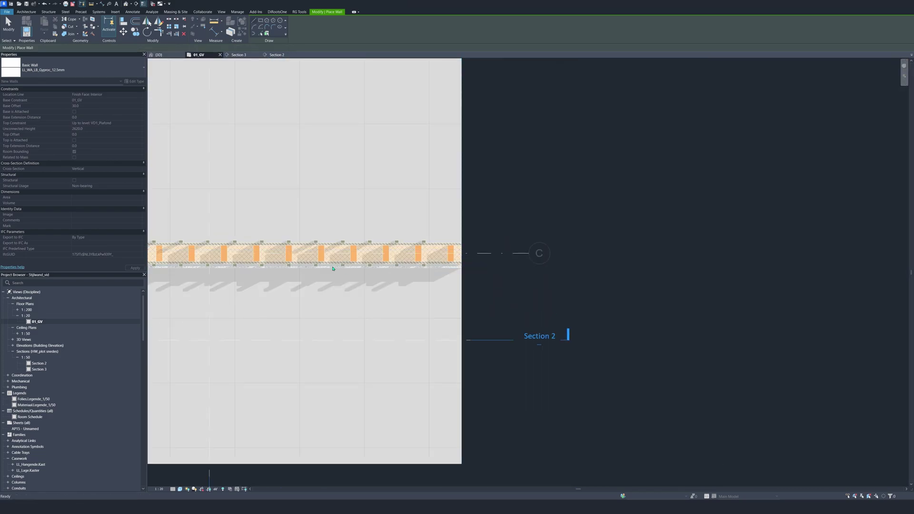
key(Escape)
key(Escape)
Extend the Gyproc wall's left end to the slab edge and mirror a copy about grid C onto the opposite face.
middle_drag(157, 367, 460, 370)
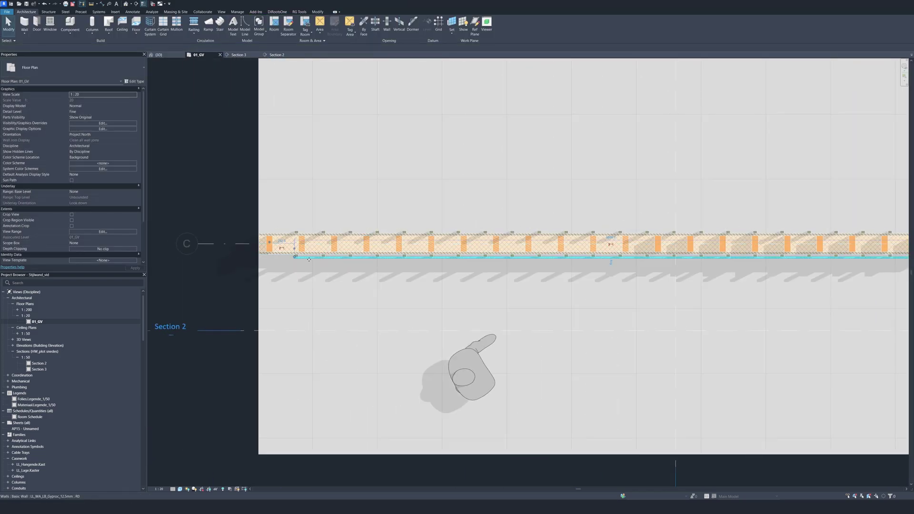
click(294, 258)
drag(293, 258, 259, 257)
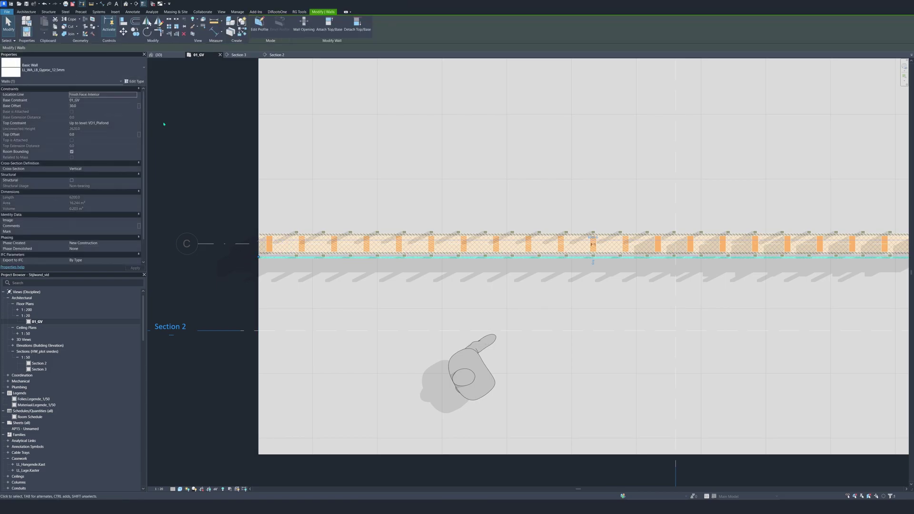
click(158, 22)
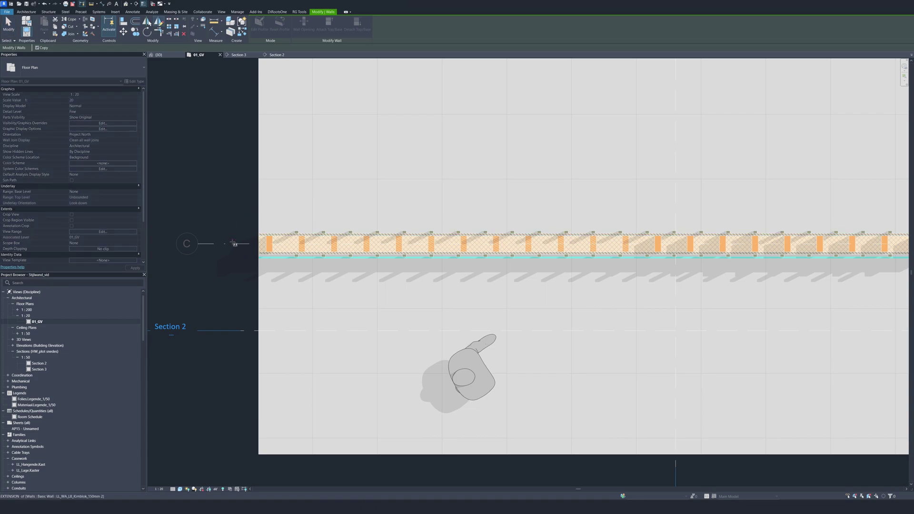
click(208, 247)
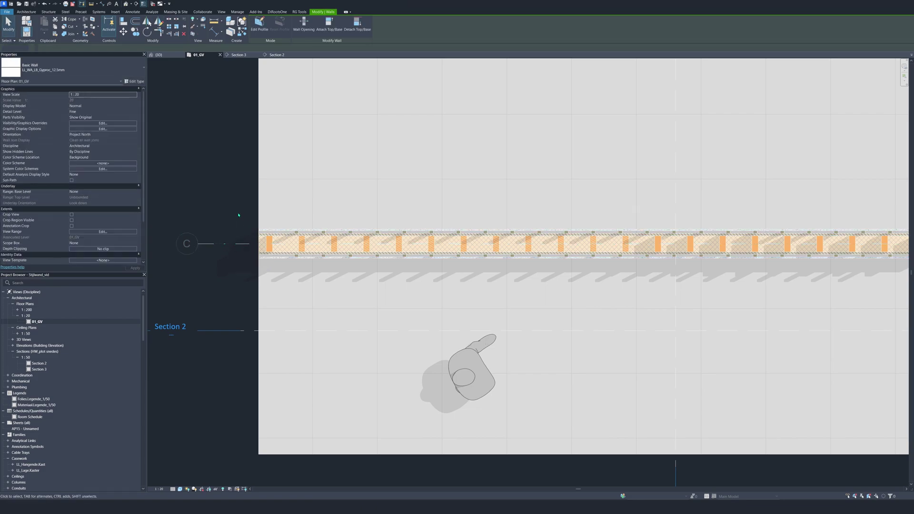
Inspect the finished layered stud wall in the 3D view from a different angle.
click(239, 215)
scroll(239, 215, down, 4)
click(173, 56)
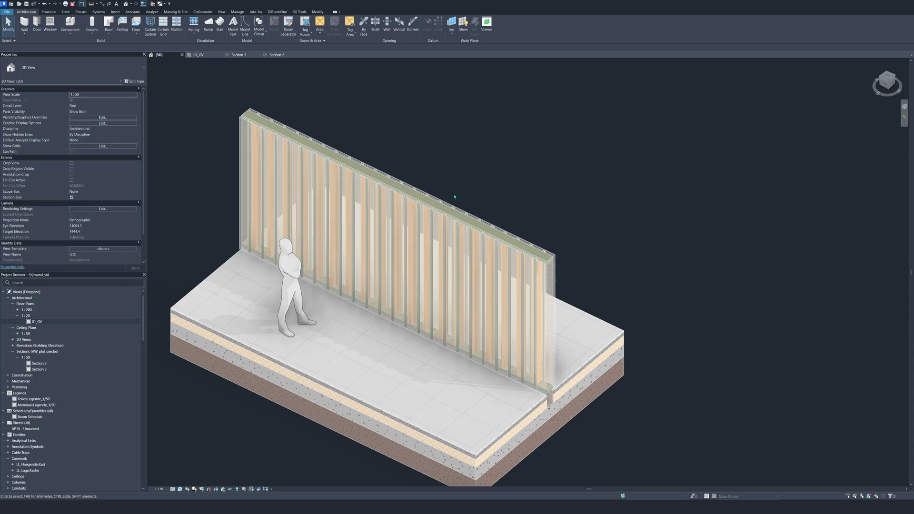
middle_drag(229, 131, 255, 141)
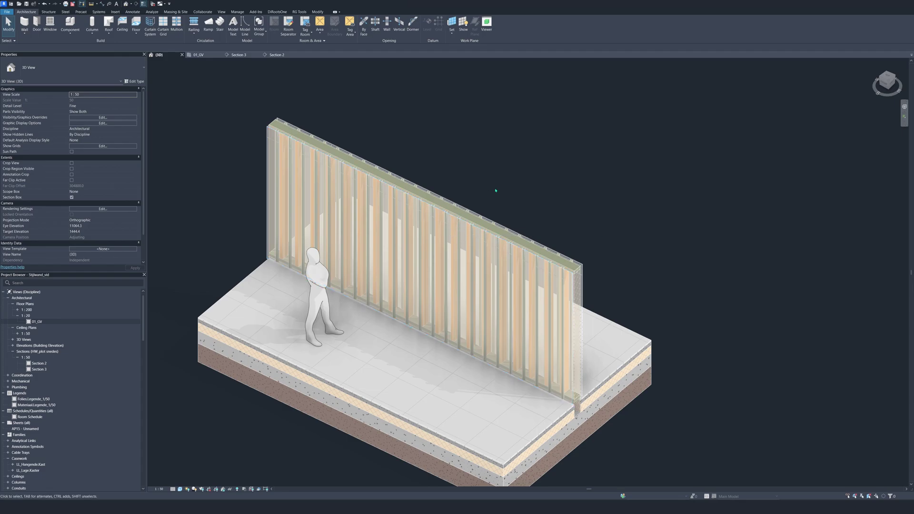
shift+middle_drag(449, 137, 476, 163)
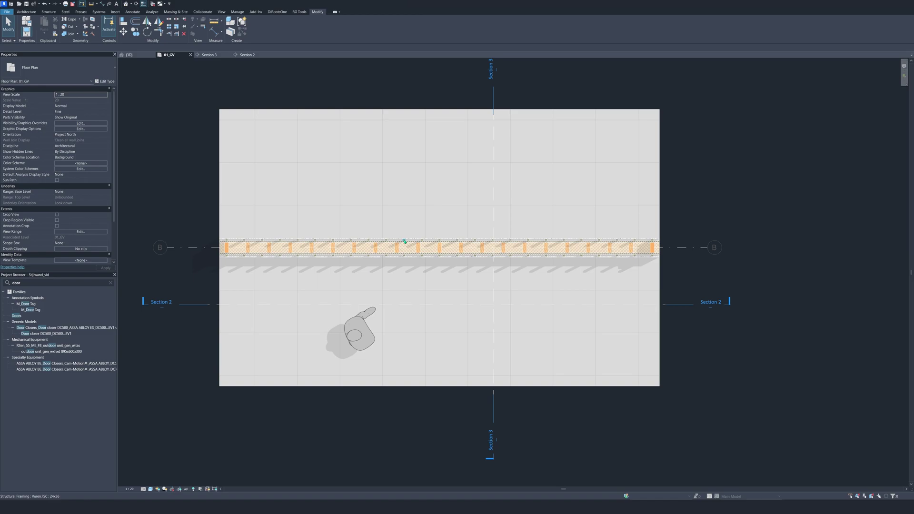
In plan 01_GV, place a CSA_32_DO_WB_binnendeur met boog door, type deurkader blok 2115 x 830, near the middle of the stud wall, swinging toward the person.
scroll(415, 243, up, 2)
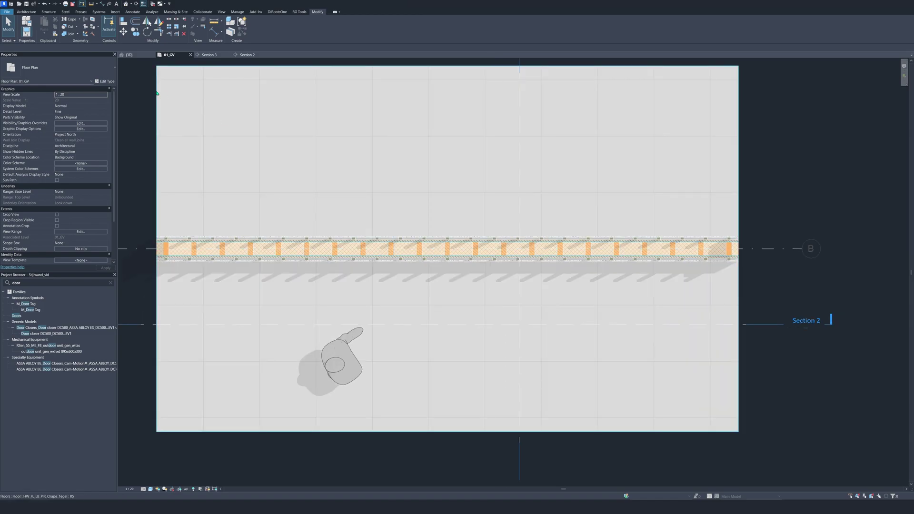
click(26, 11)
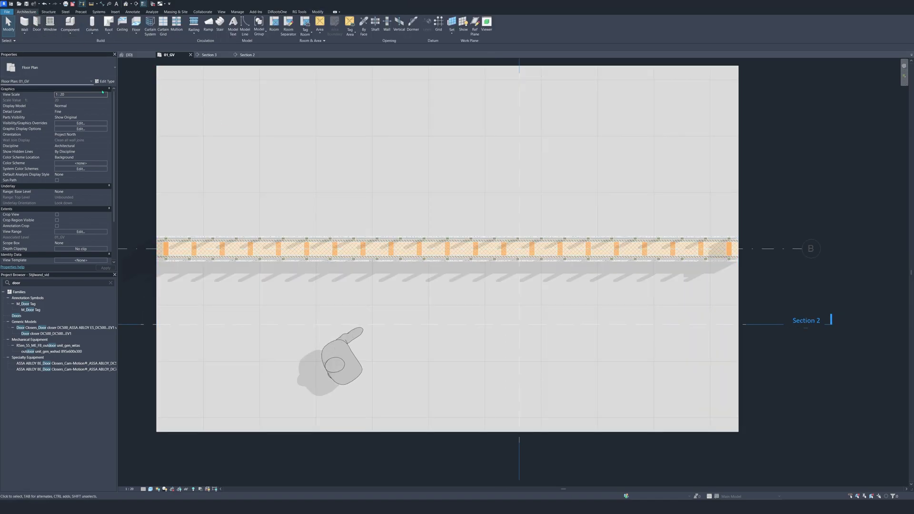
key(d)
key(r)
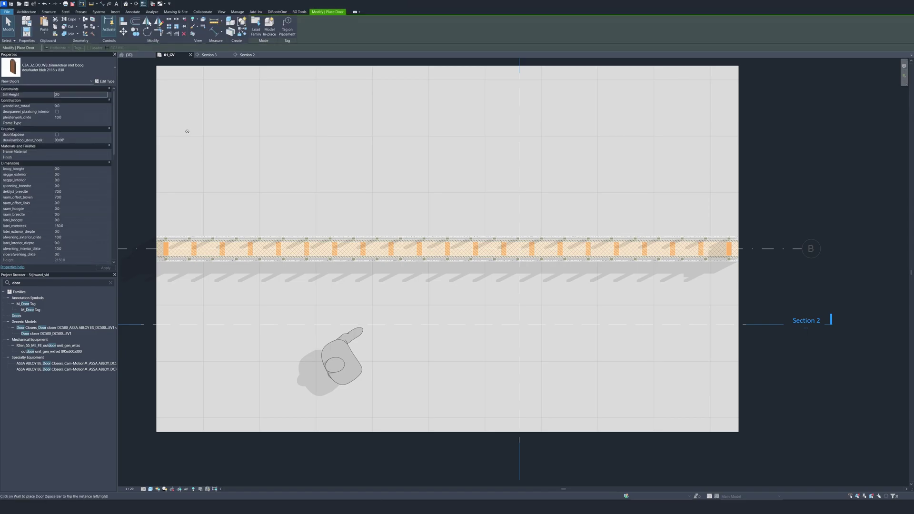
scroll(453, 250, up, 2)
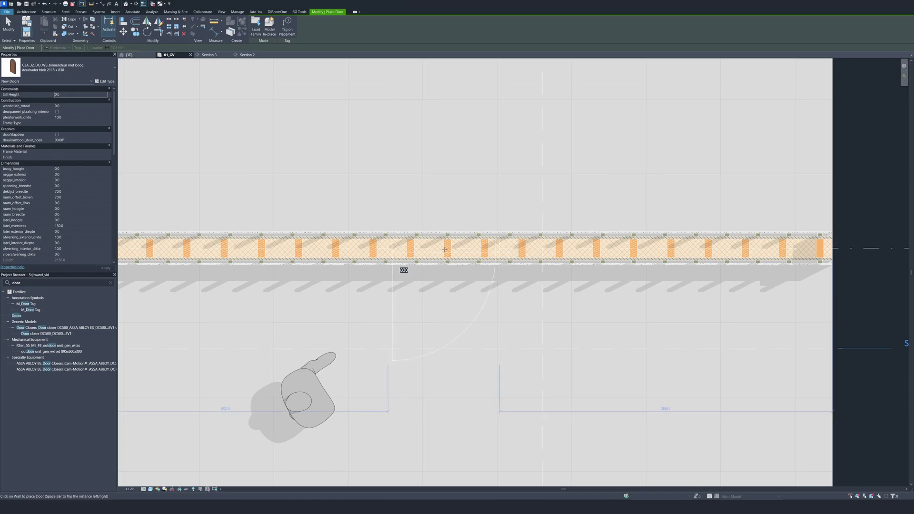
click(444, 250)
key(Escape)
key(Escape)
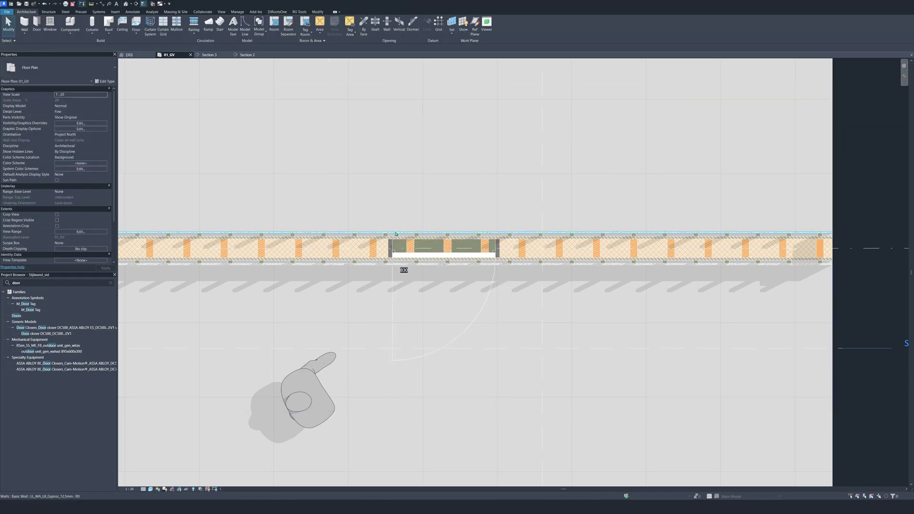
Dimension from the door frame to the outer Gyproc face on both sides, and dimension the overall wall thickness.
key(d)
key(i)
scroll(396, 234, up, 4)
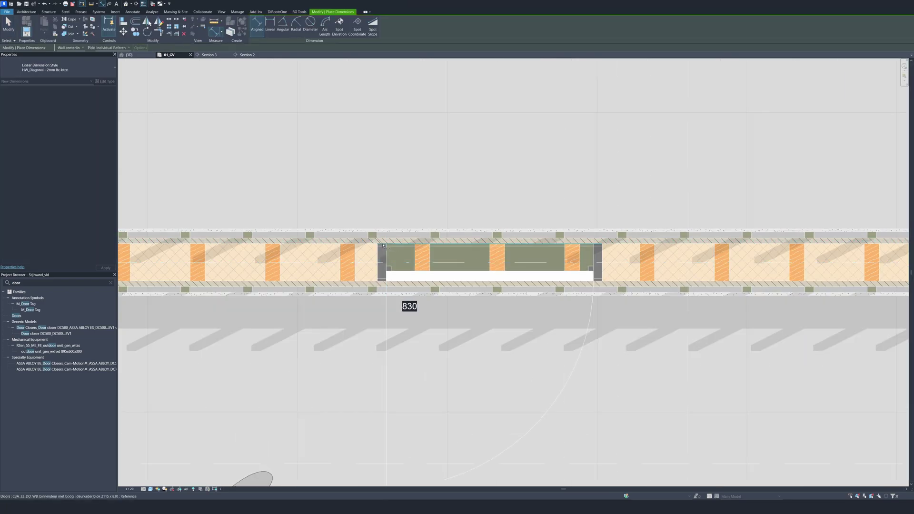
click(385, 232)
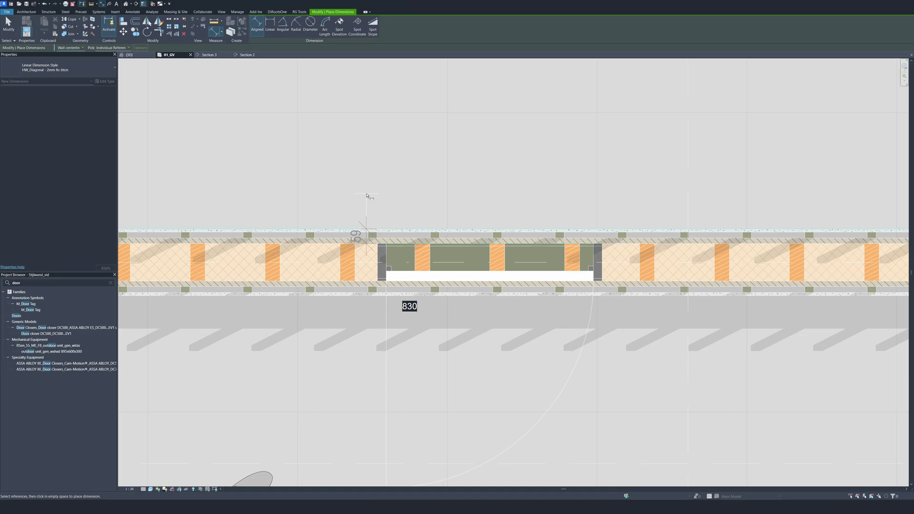
click(385, 297)
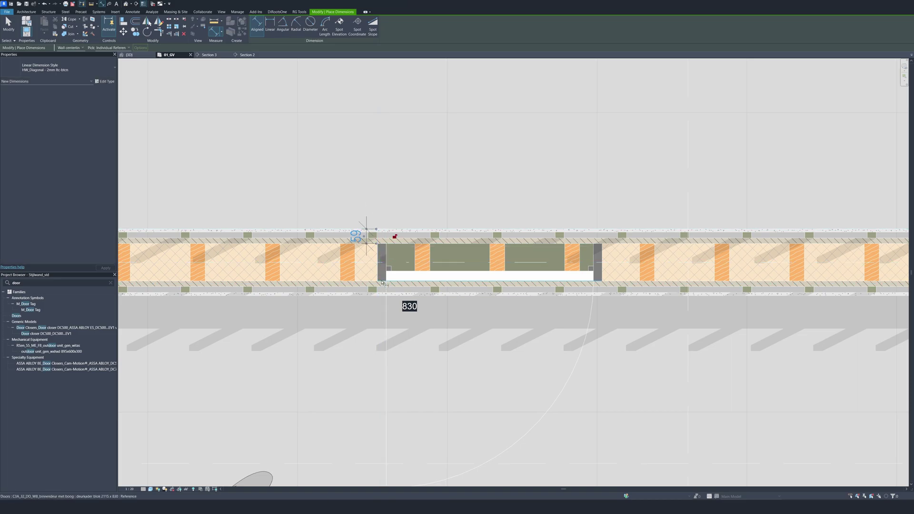
click(377, 295)
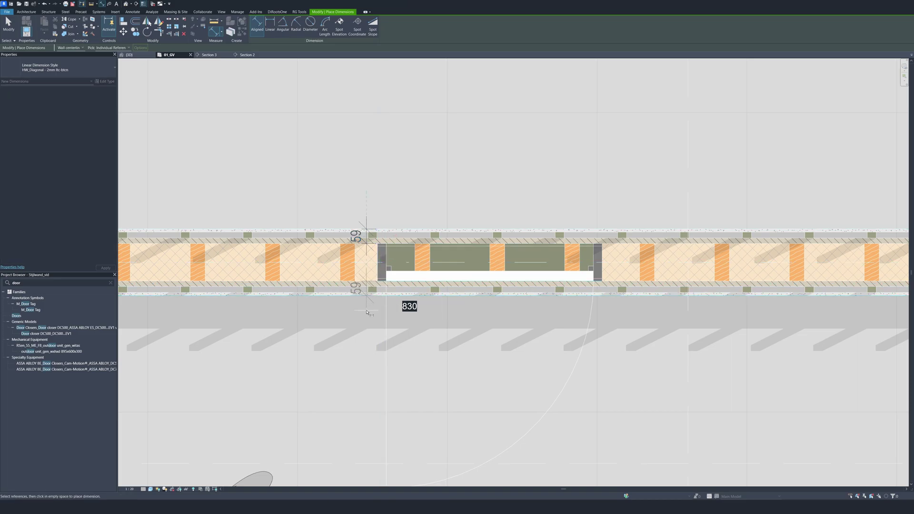
click(335, 232)
click(335, 219)
key(Escape)
key(Escape)
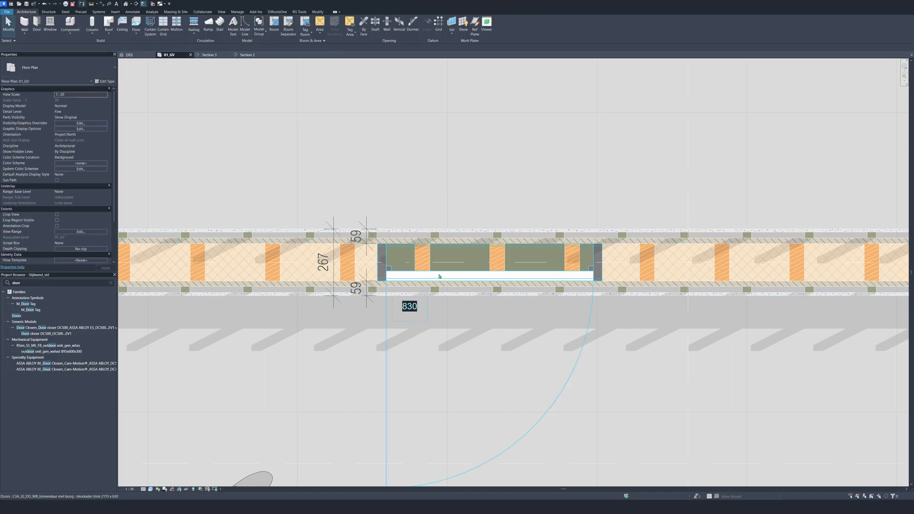
Set the door's afwerking_exterior_dikte and afwerking_interior_dikte to 59 and its wanddikte_totaal to 267.
click(487, 447)
scroll(88, 229, down, 3)
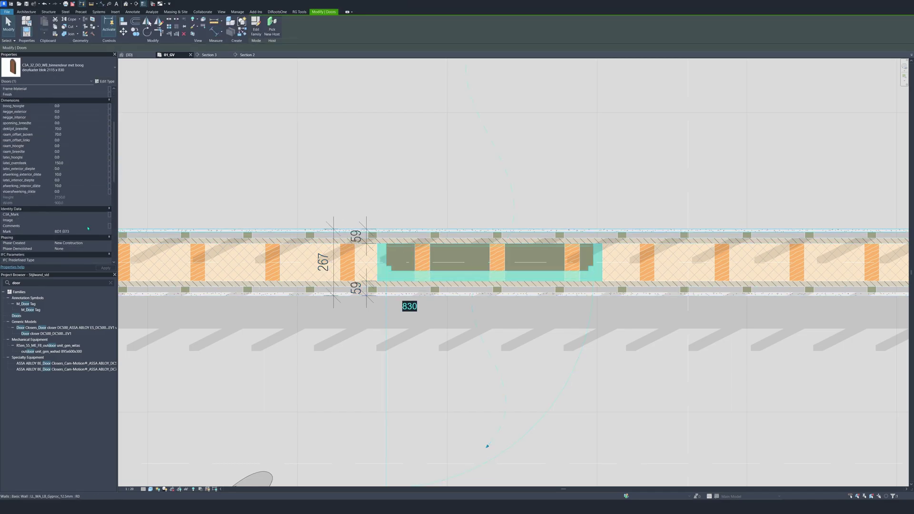
click(67, 175)
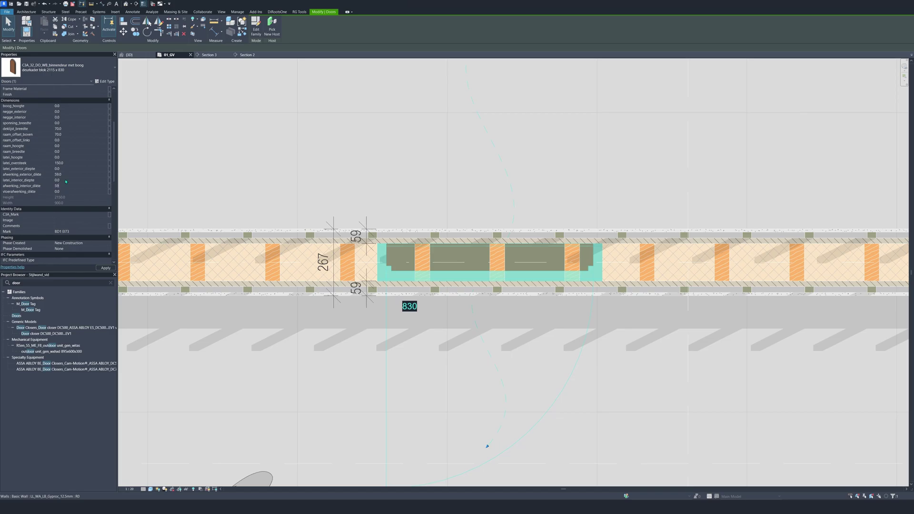
scroll(66, 182, up, 4)
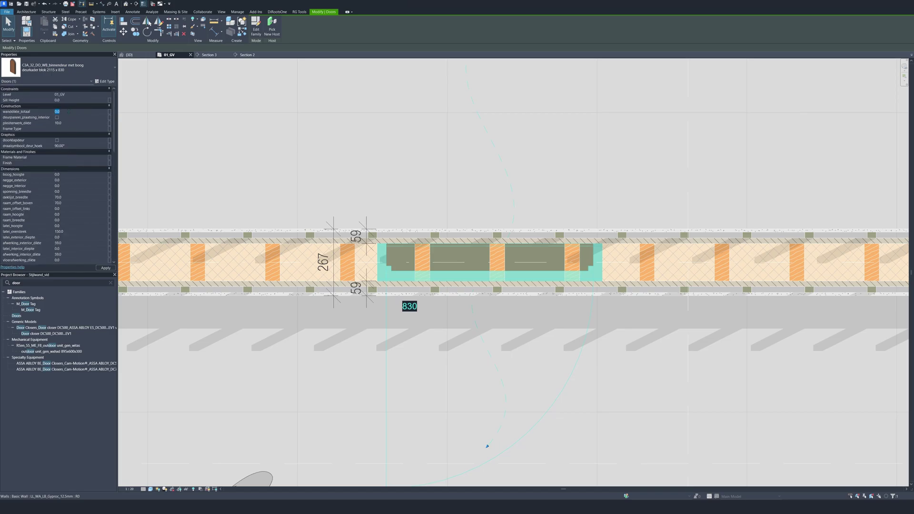
key(Return)
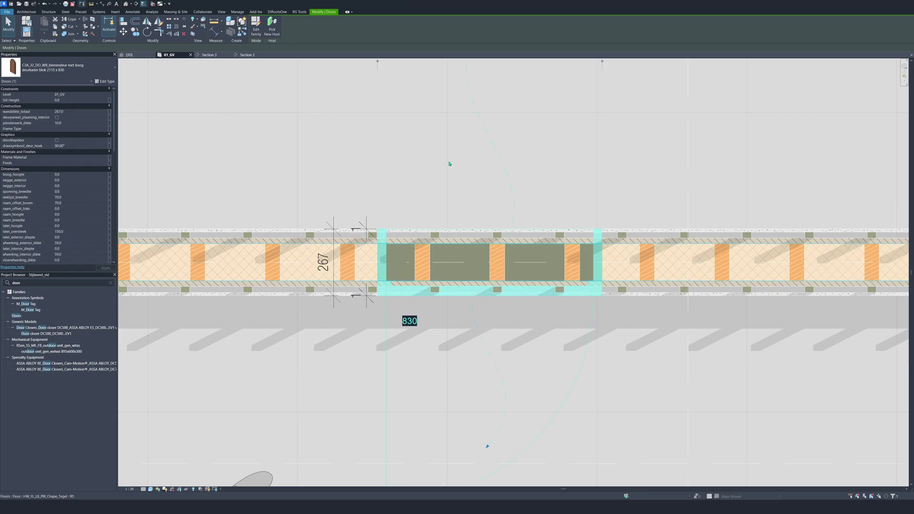
Delete the two short dimensions between the door frame and the outer Gyproc faces, keeping the overall thickness dimension.
click(412, 195)
scroll(409, 192, down, 3)
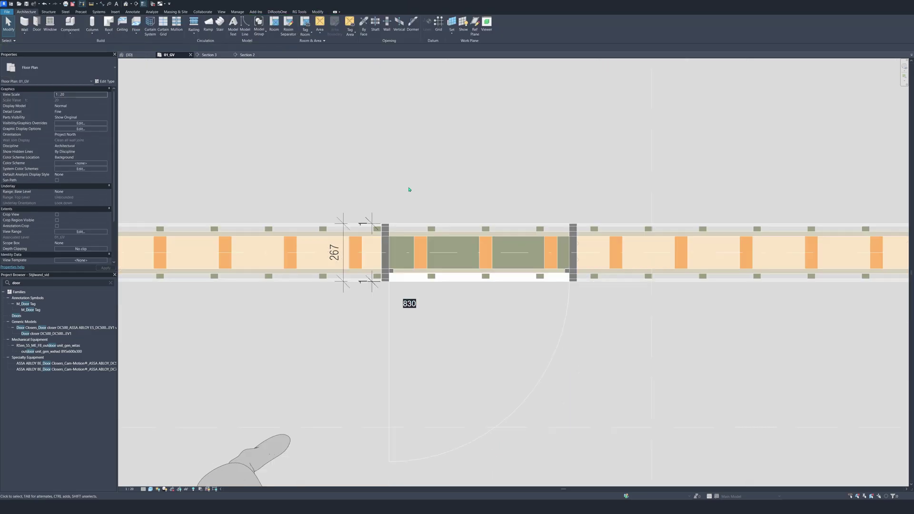
click(384, 210)
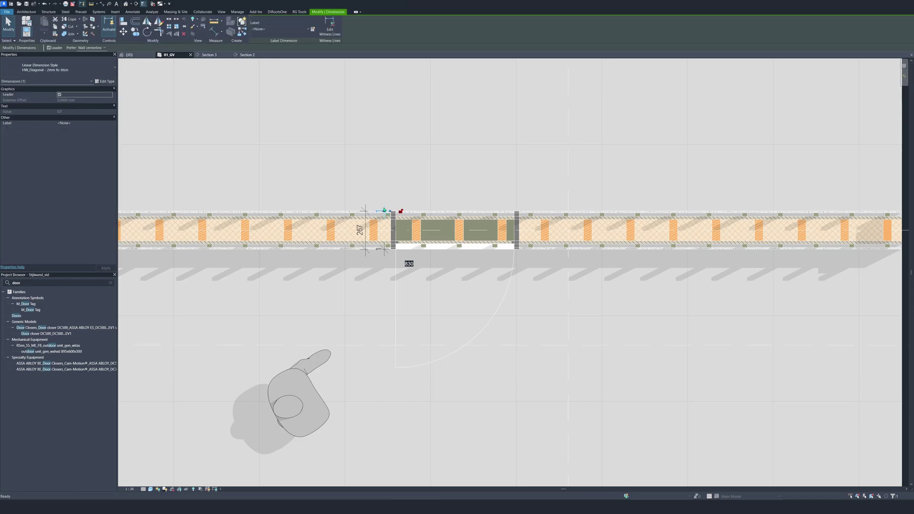
key(Escape)
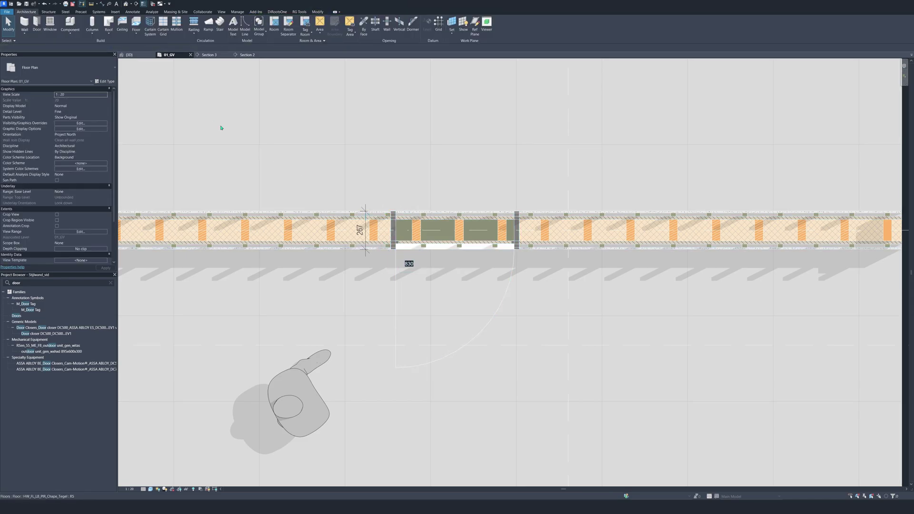
Join the insulation, OSB and Gyproc wall layers with Join Geometry so the door opening cuts through both faces.
click(318, 13)
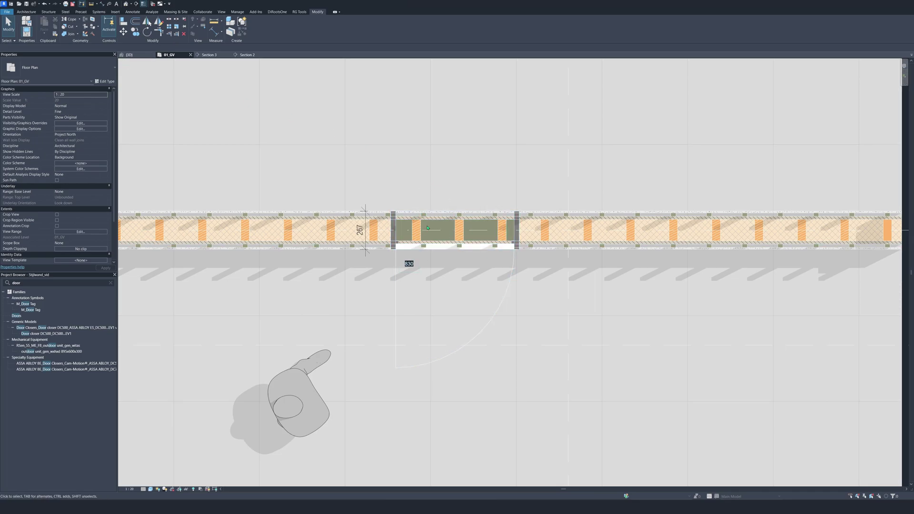
click(67, 34)
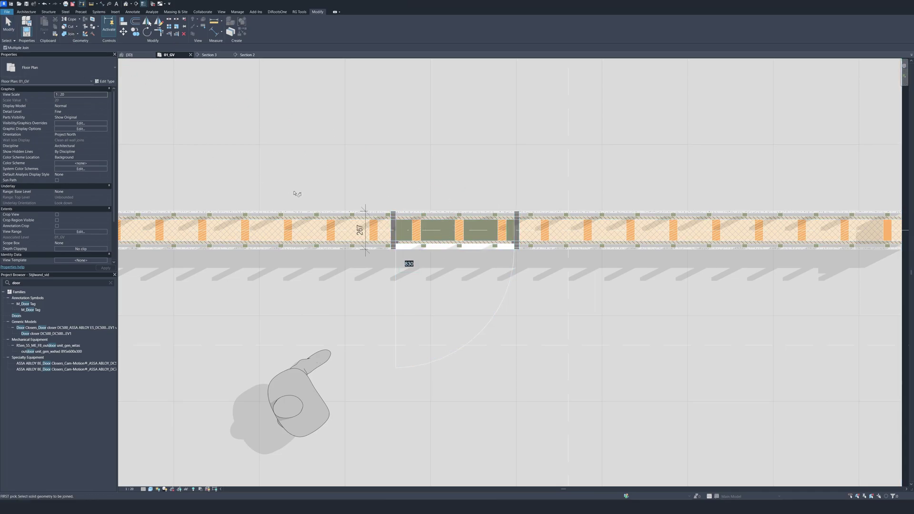
click(306, 235)
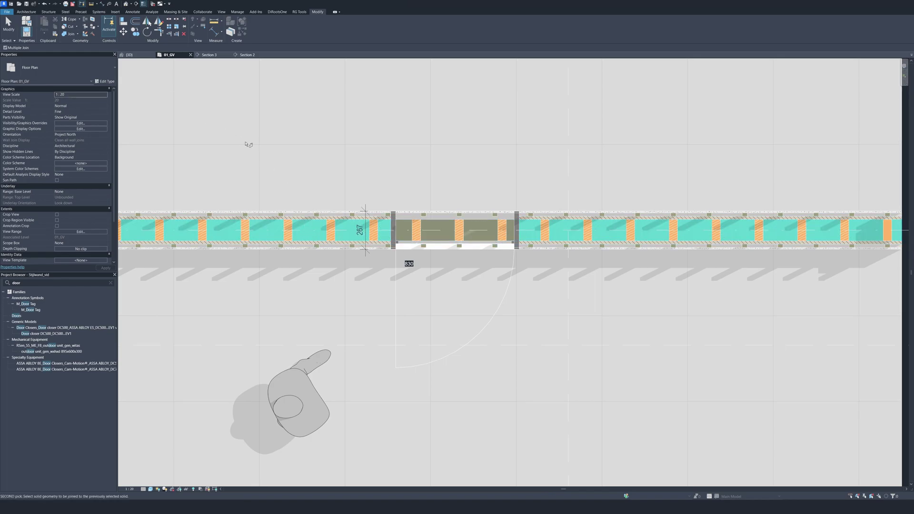
click(333, 213)
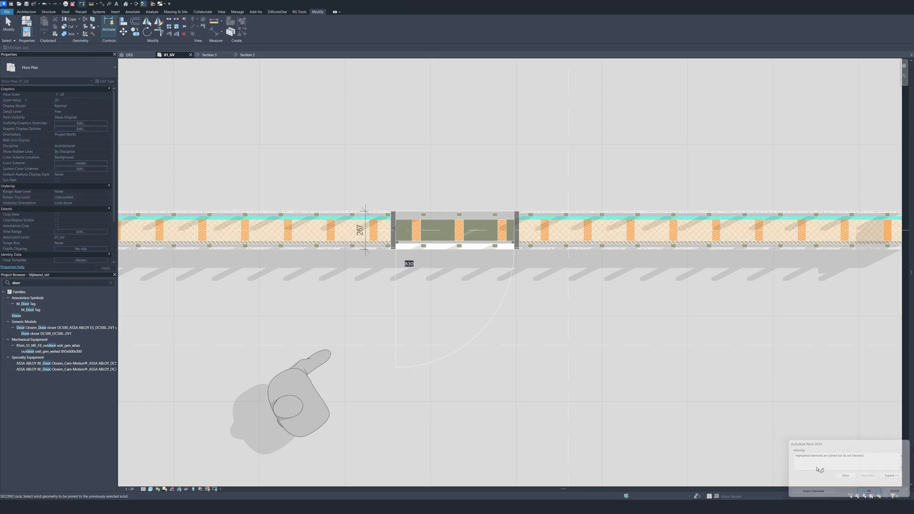
click(870, 492)
click(349, 238)
click(349, 248)
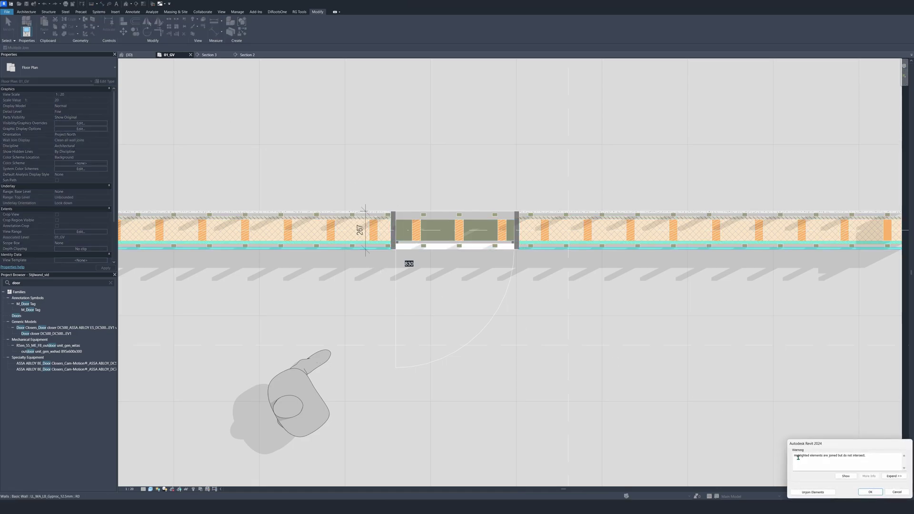
click(871, 493)
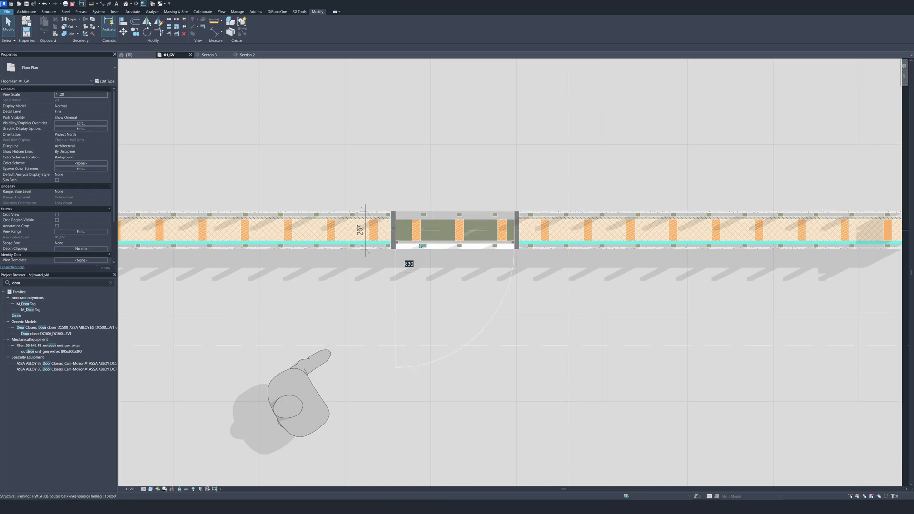
Nudge the door slightly to the right so it is centred on the stud in the middle of the opening.
click(517, 242)
key(Right)
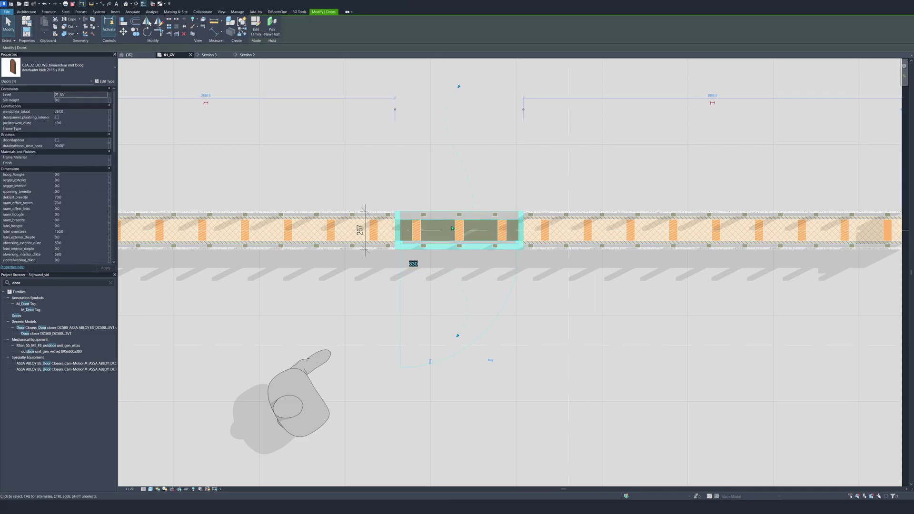
key(Right)
key(Escape)
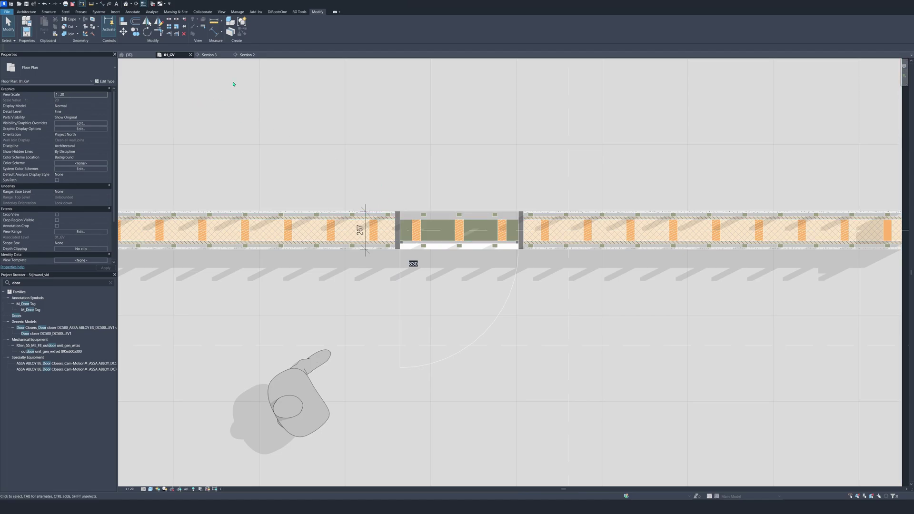
In Section 2, copy the stud above the door's left side to just beside the nearest full-height stud left of the opening.
click(246, 54)
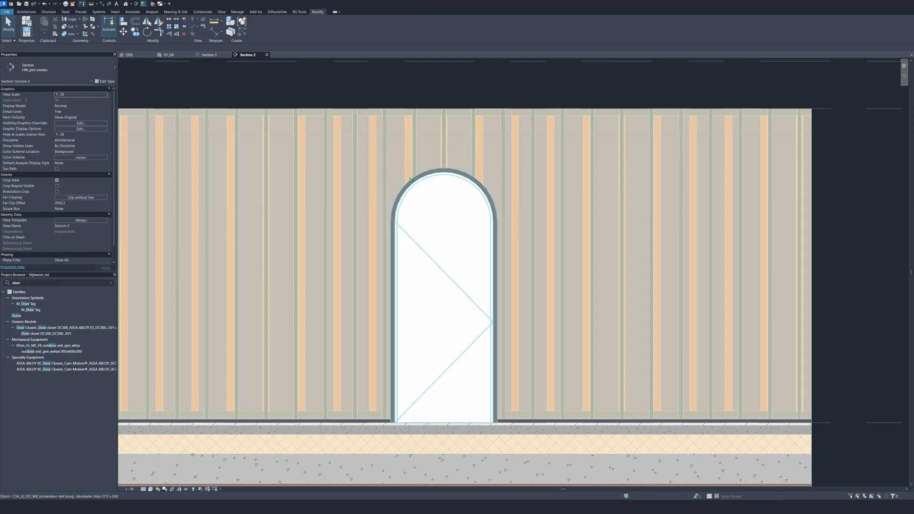
click(409, 154)
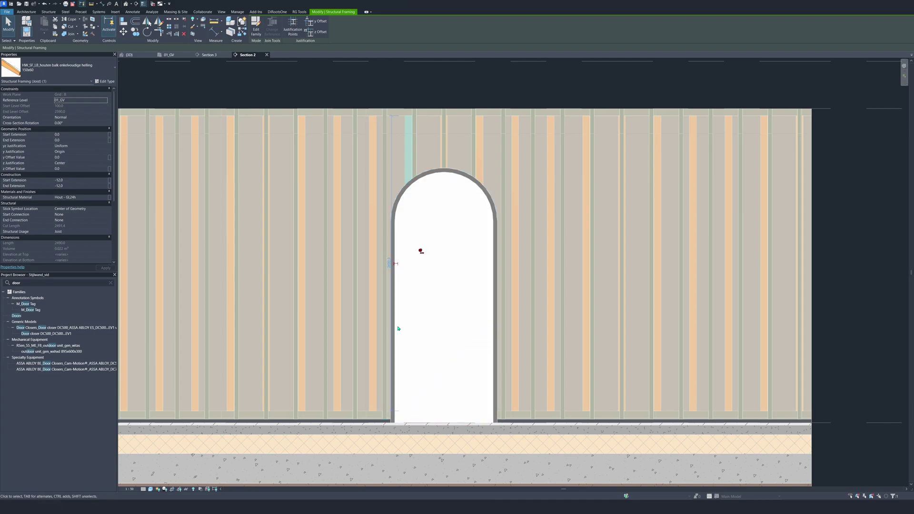
key(m)
key(v)
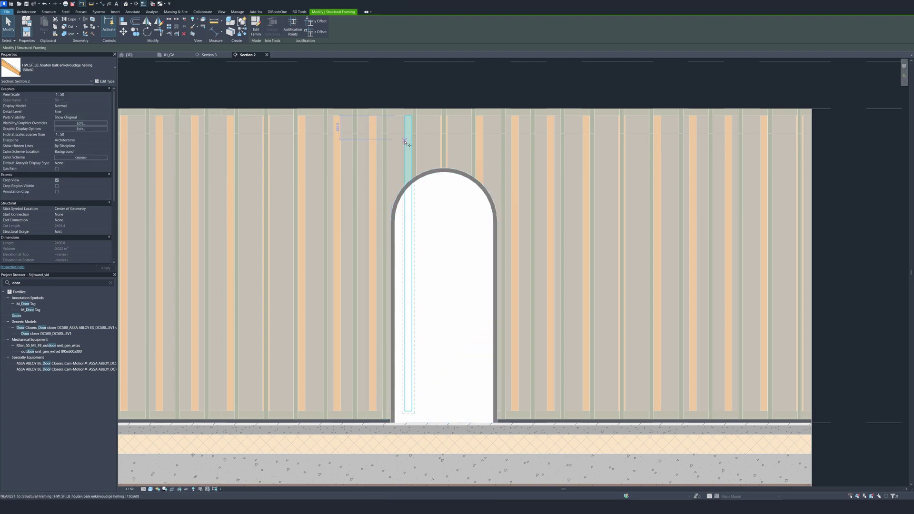
click(405, 142)
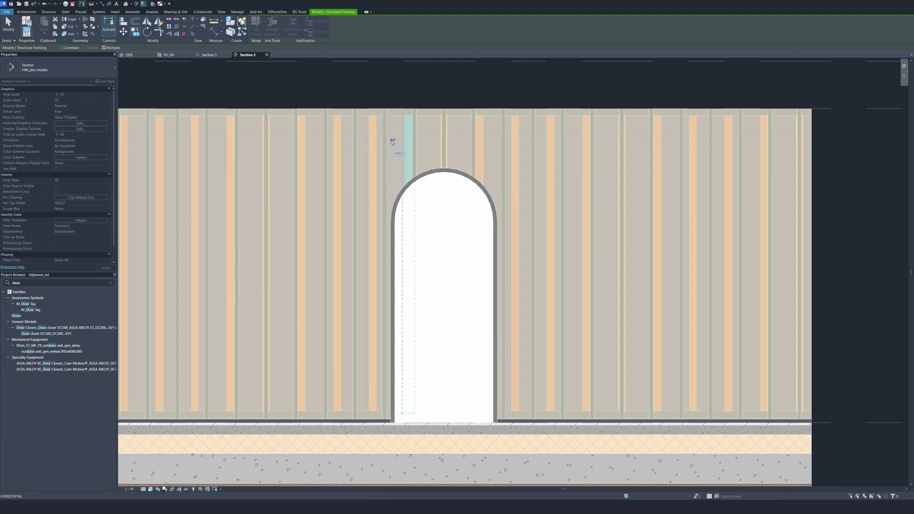
click(392, 142)
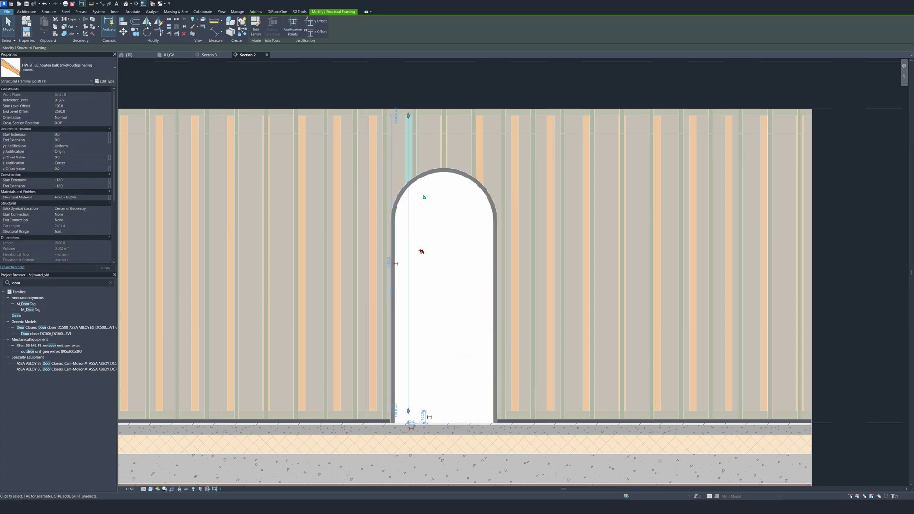
key(m)
key(v)
click(406, 164)
click(361, 164)
key(Escape)
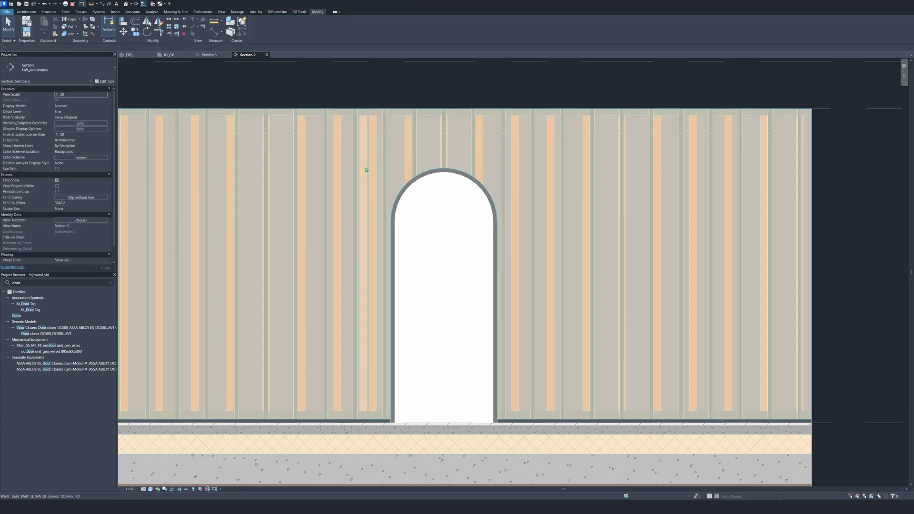
Align the copied stud with the door frame's left side and lock the alignment.
key(a)
key(l)
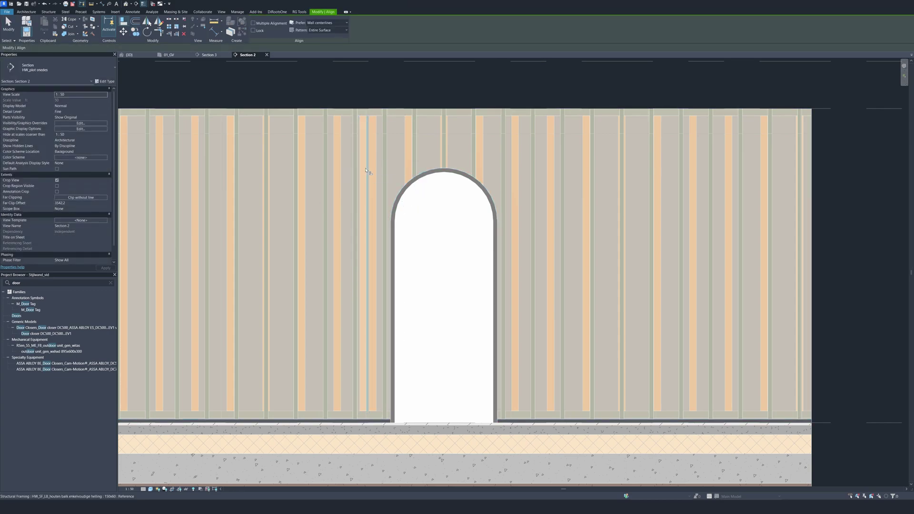
click(383, 260)
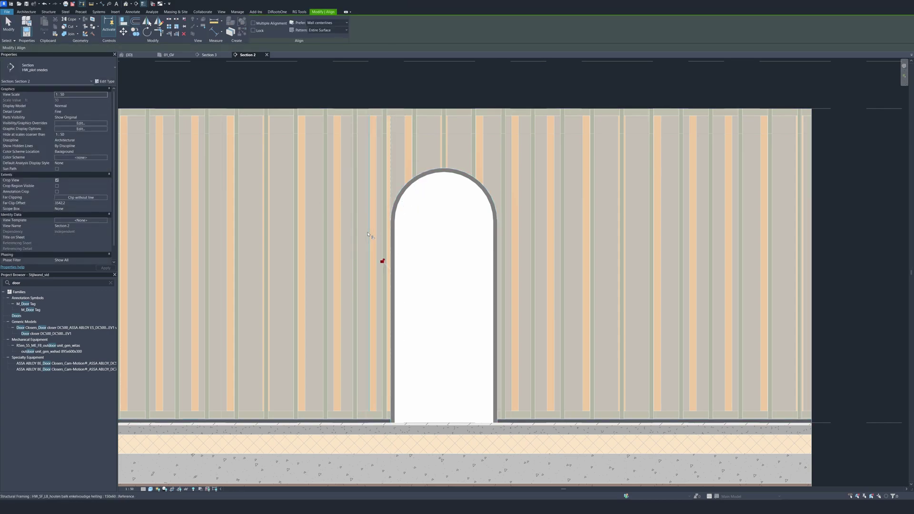
click(383, 261)
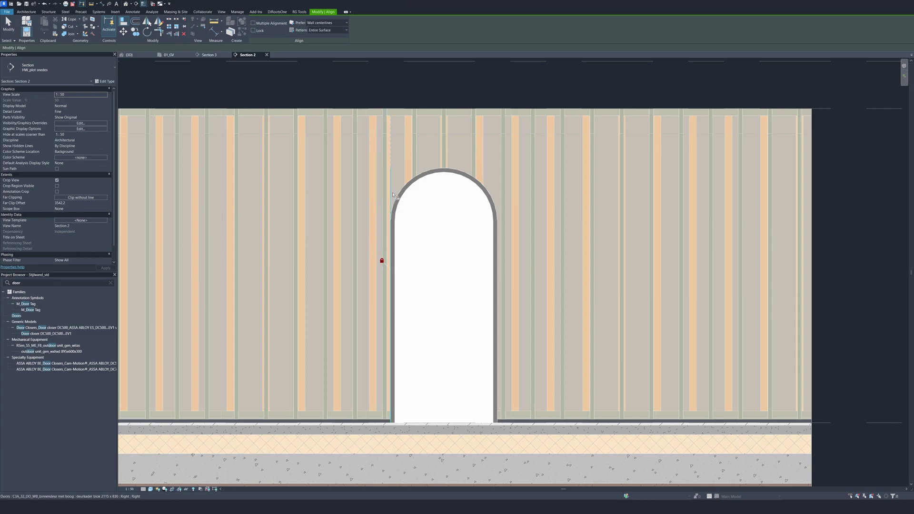
key(Escape)
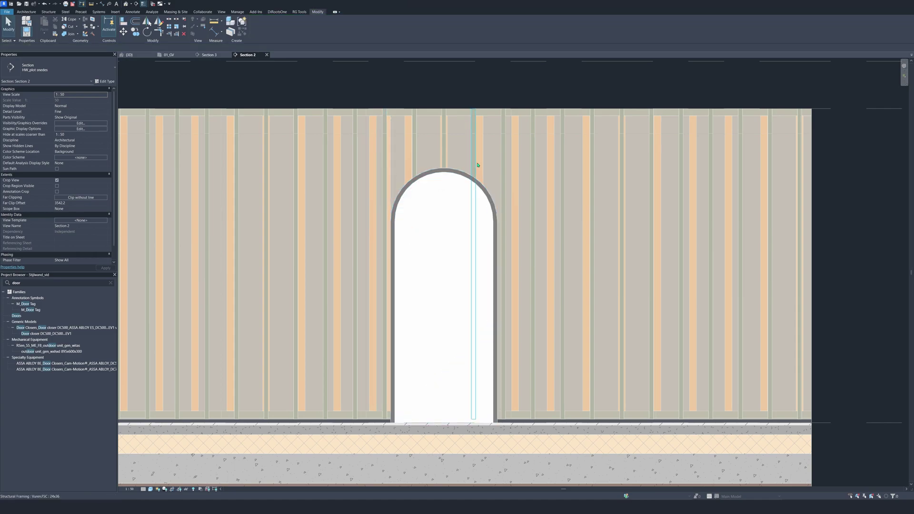
Copy the nearest full-height stud right of the opening beside itself and align the copy with the door frame's right side.
click(513, 170)
key(Escape)
click(515, 157)
key(c)
key(o)
click(520, 151)
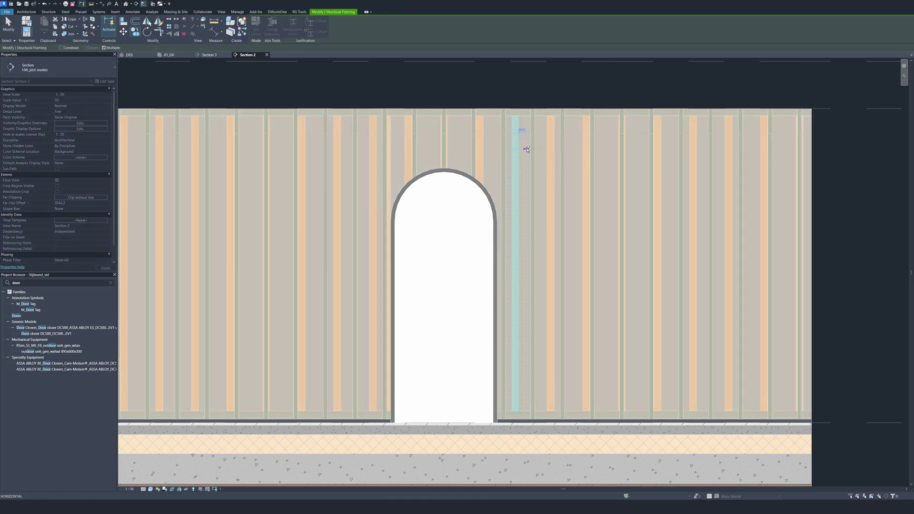
click(526, 150)
key(Escape)
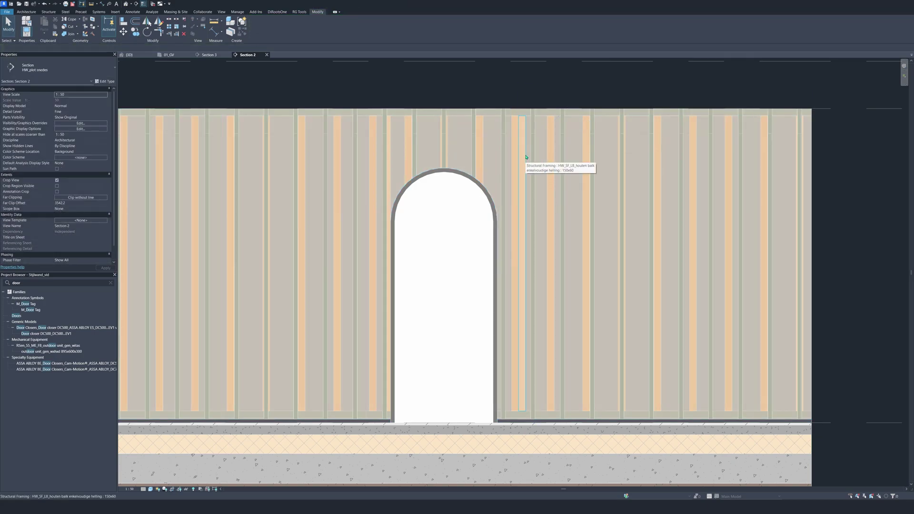
key(a)
key(l)
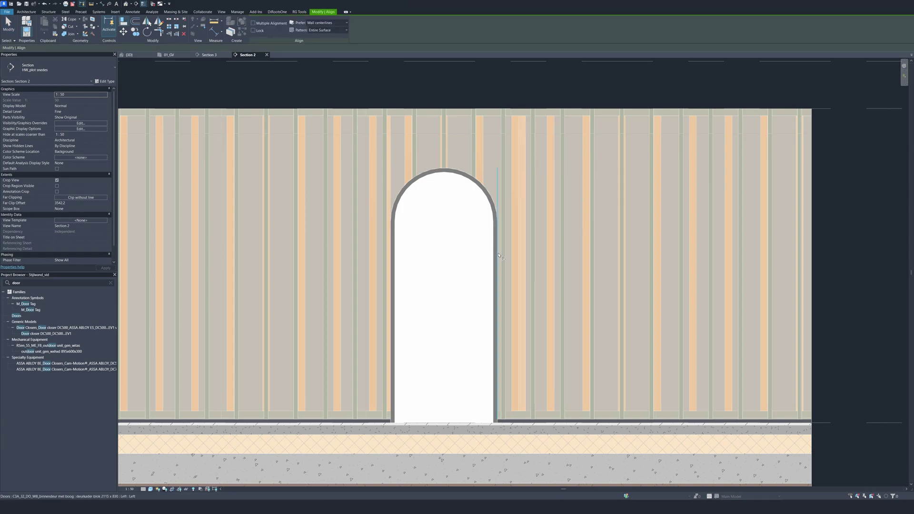
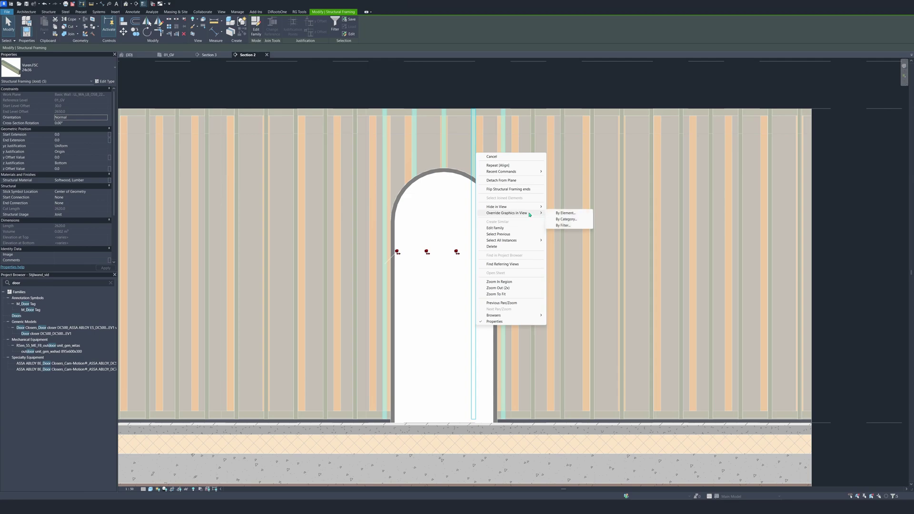
Override the graphics by element in this view for the five selected battens around the door opening.
click(566, 213)
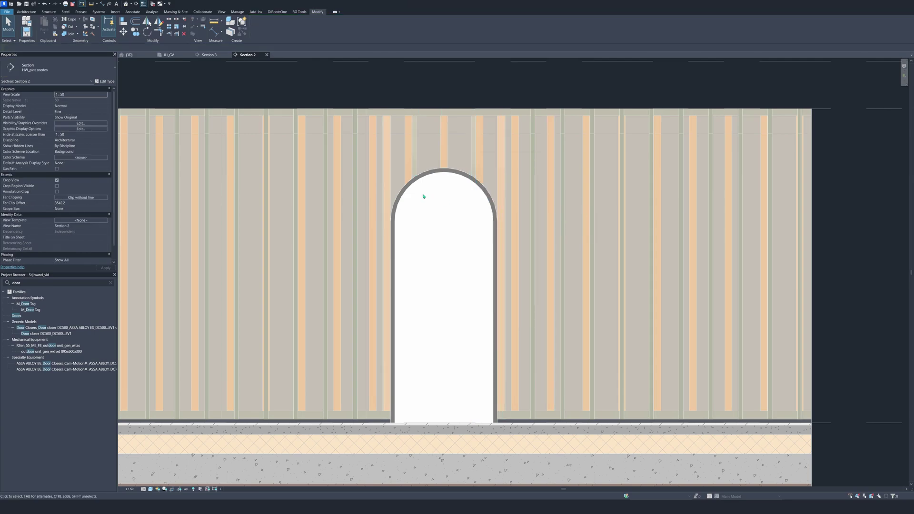
Align the nearest full-height stud left of the opening against the outer face of the stud at the door frame's left side.
click(375, 285)
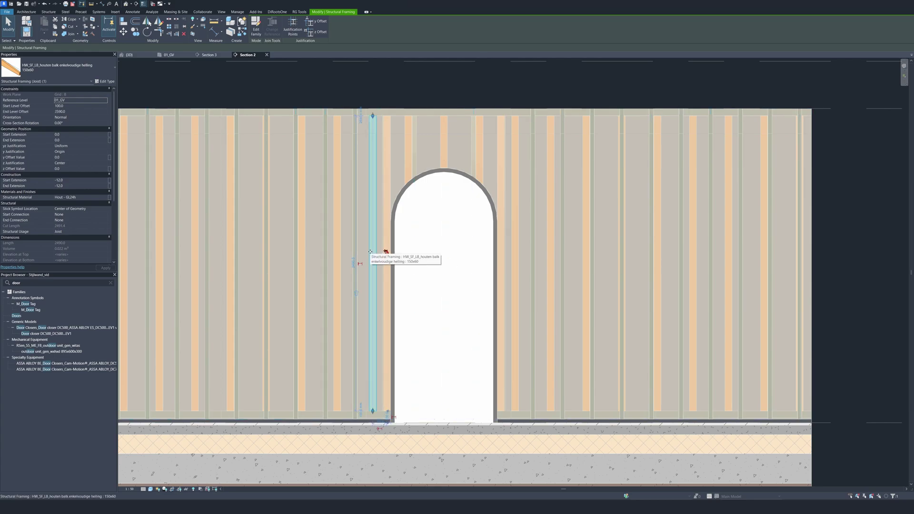
key(a)
key(l)
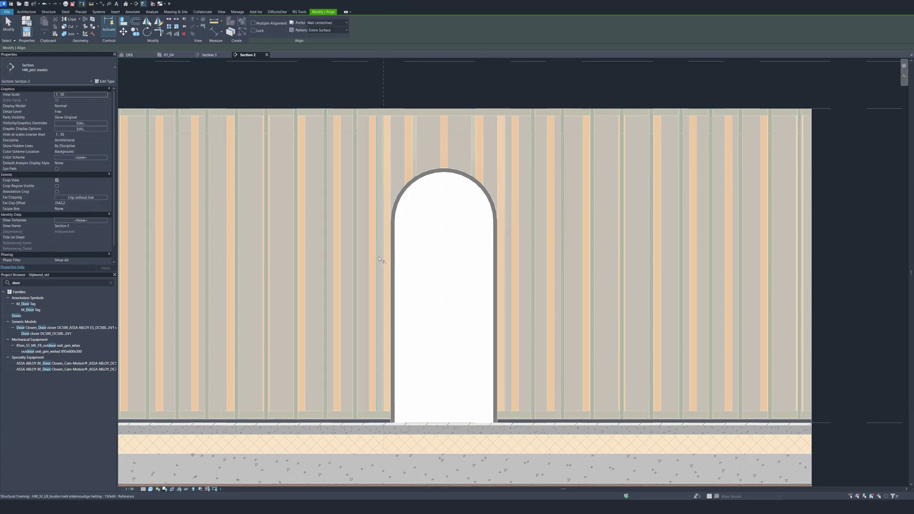
scroll(373, 251, up, 3)
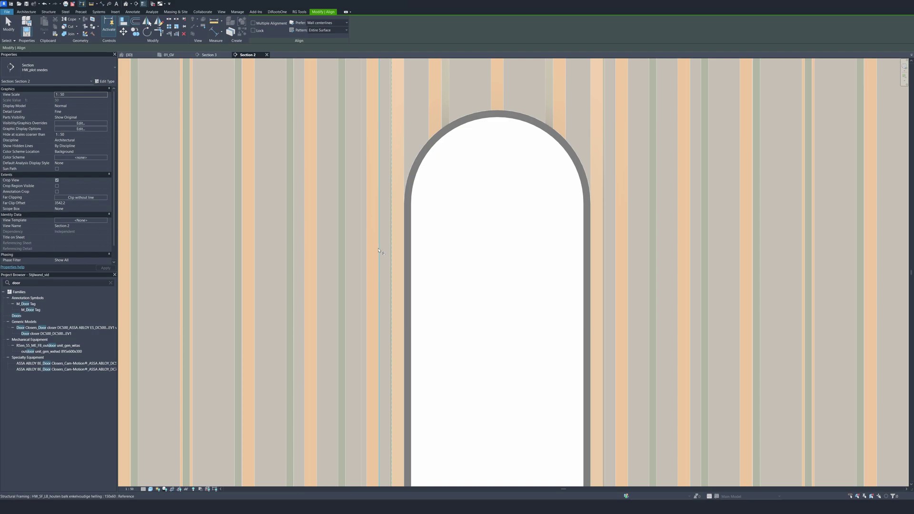
click(380, 250)
scroll(384, 265, down, 3)
key(Escape)
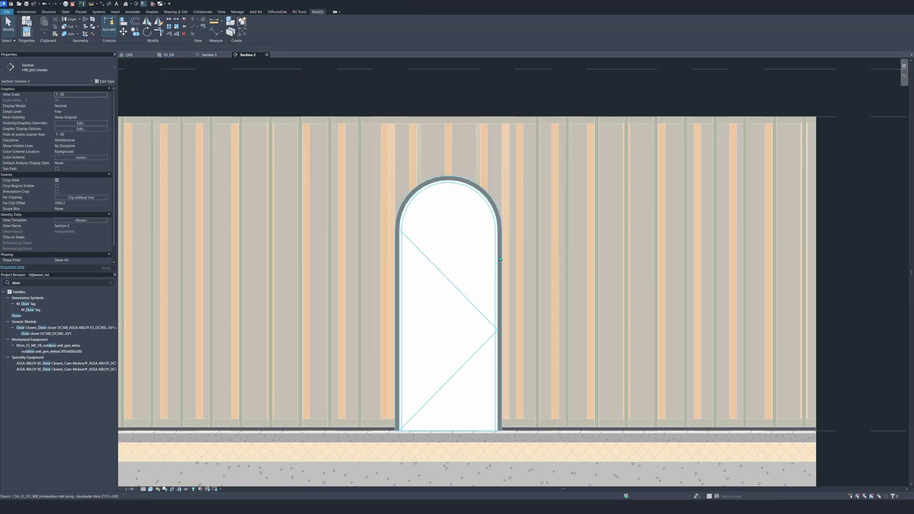
Align the nearest full-height stud right of the opening against the outer face of the stud at the door frame's right side.
click(516, 253)
key(Escape)
click(520, 257)
click(516, 270)
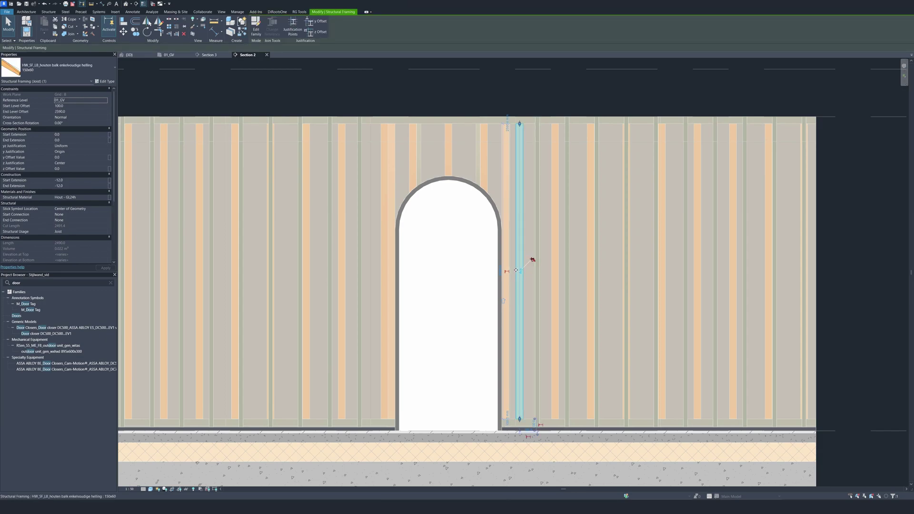
key(a)
key(l)
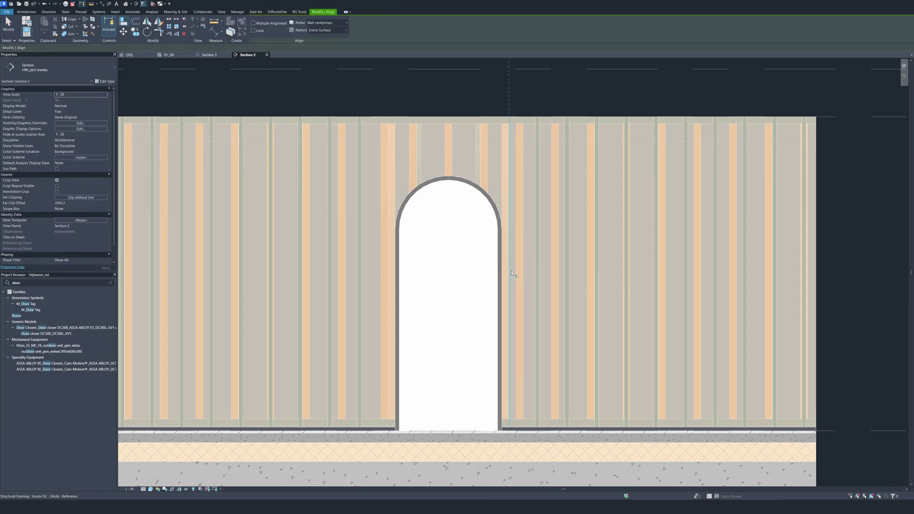
scroll(513, 224, up, 3)
key(Escape)
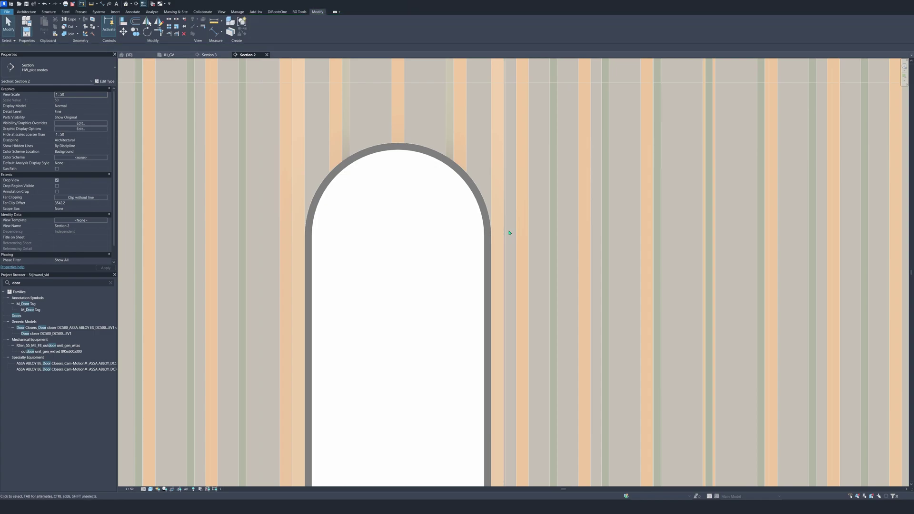
key(l)
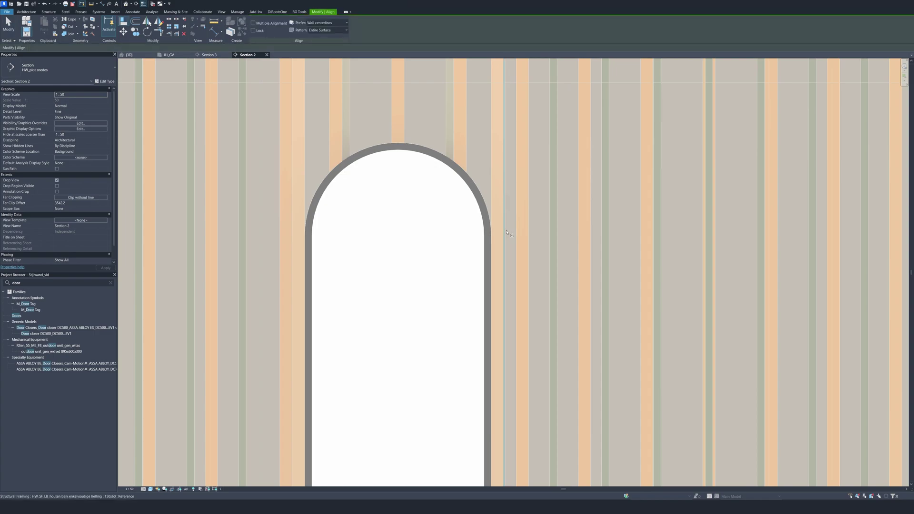
click(504, 233)
scroll(508, 236, down, 4)
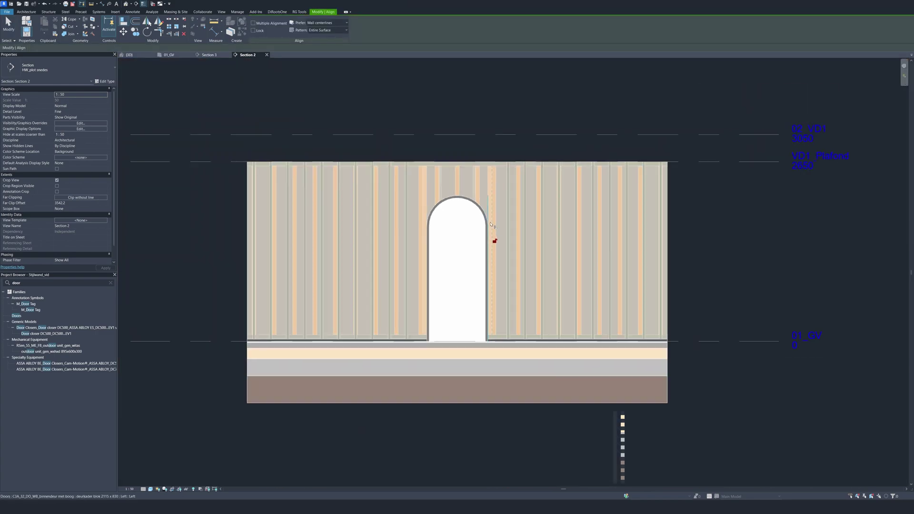
key(Escape)
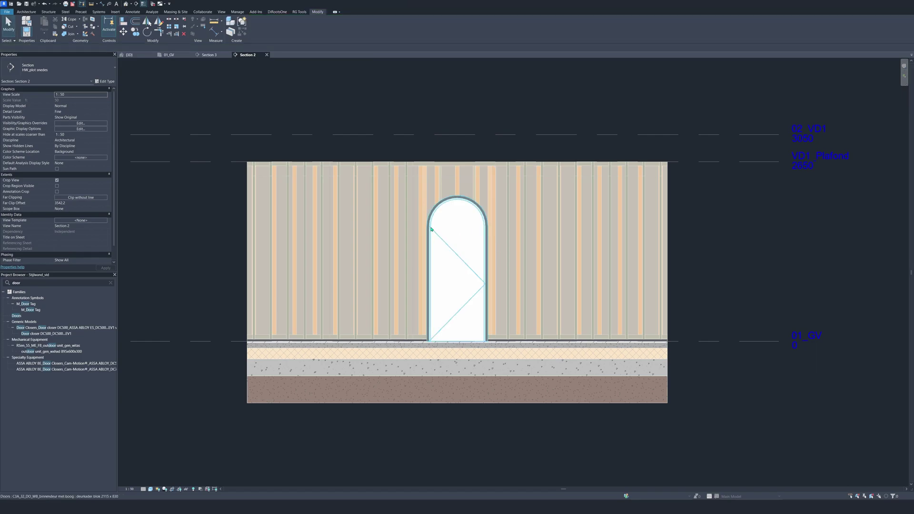
Nudge the door slightly sideways along the wall, keeping it centred on the middle stud above the opening.
click(433, 217)
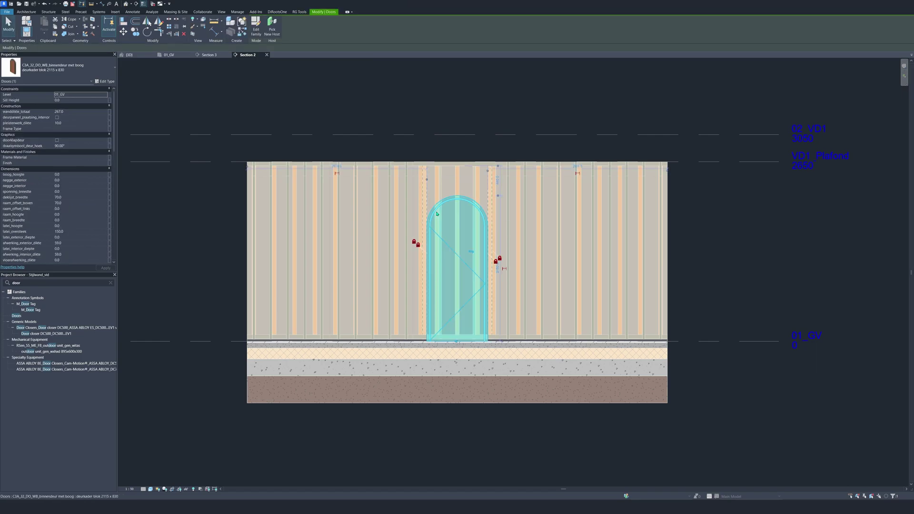
scroll(438, 217, up, 3)
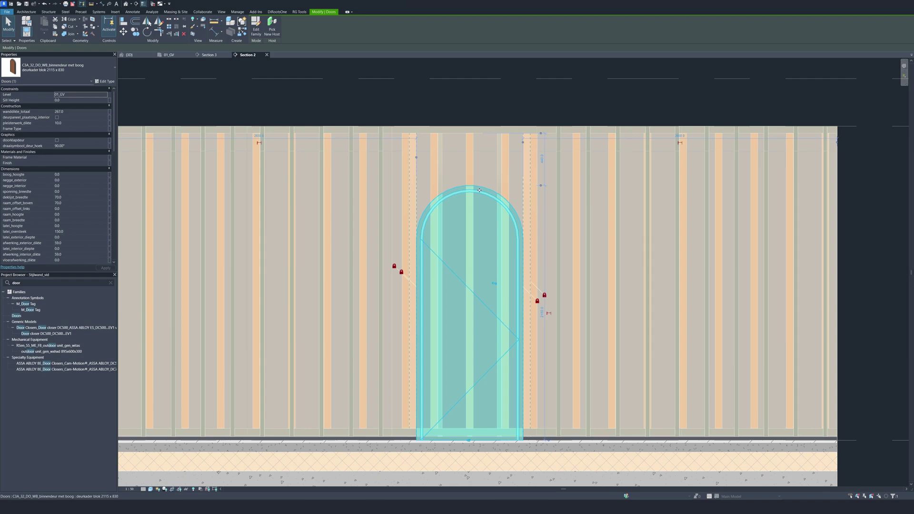
mouse_move(471, 191)
mouse_down()
mouse_move(459, 192)
mouse_move(476, 191)
mouse_up()
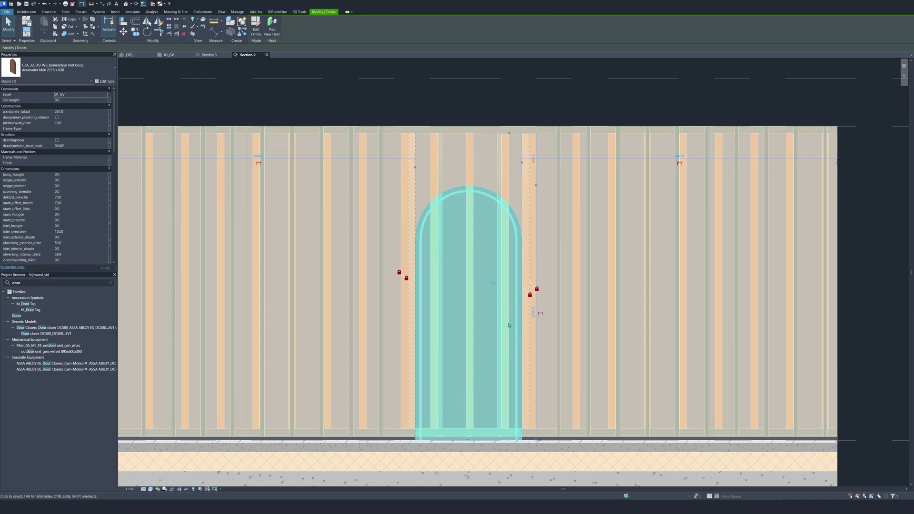
key(Escape)
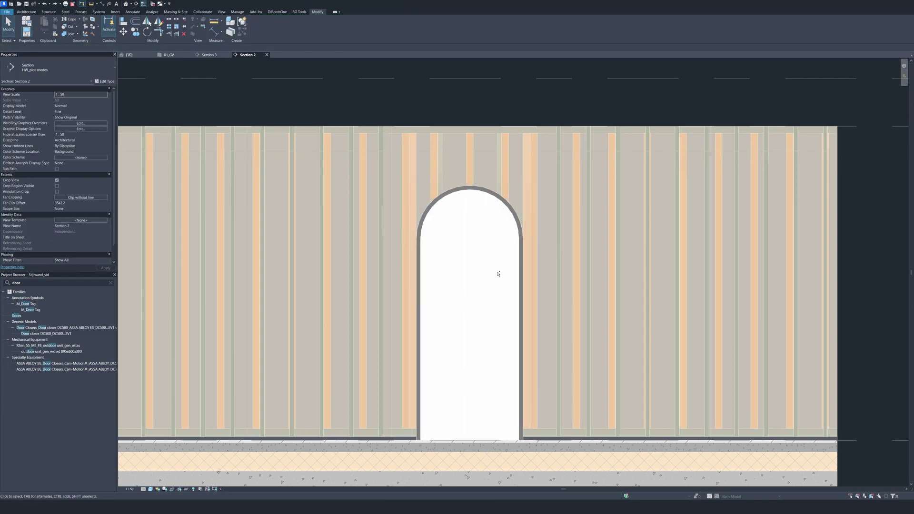
Copy the stud at the door frame's right side a short distance to the right, clear of the doubled studs.
scroll(448, 272, down, 1)
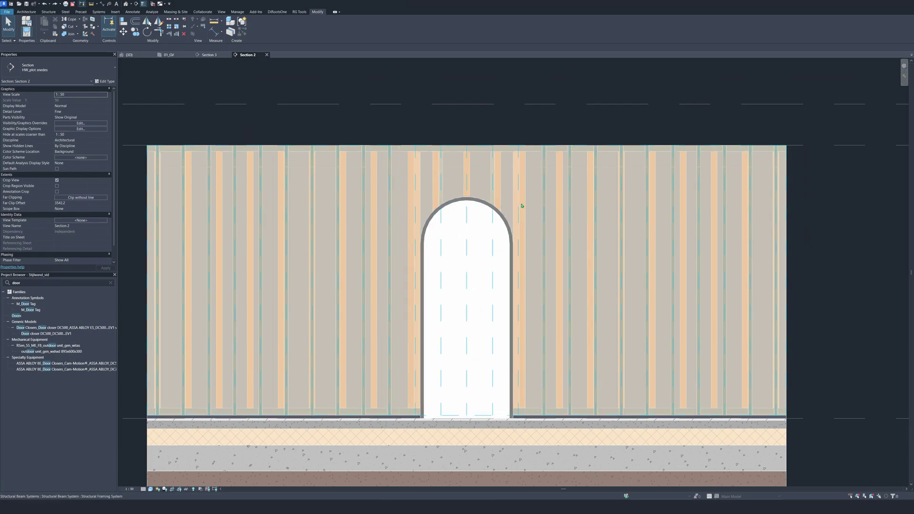
click(525, 257)
key(Escape)
click(522, 264)
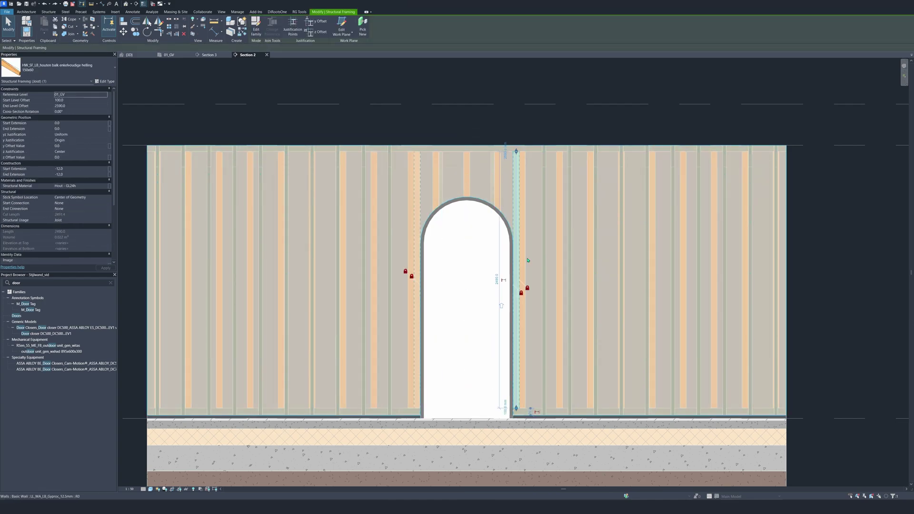
key(c)
key(o)
click(528, 257)
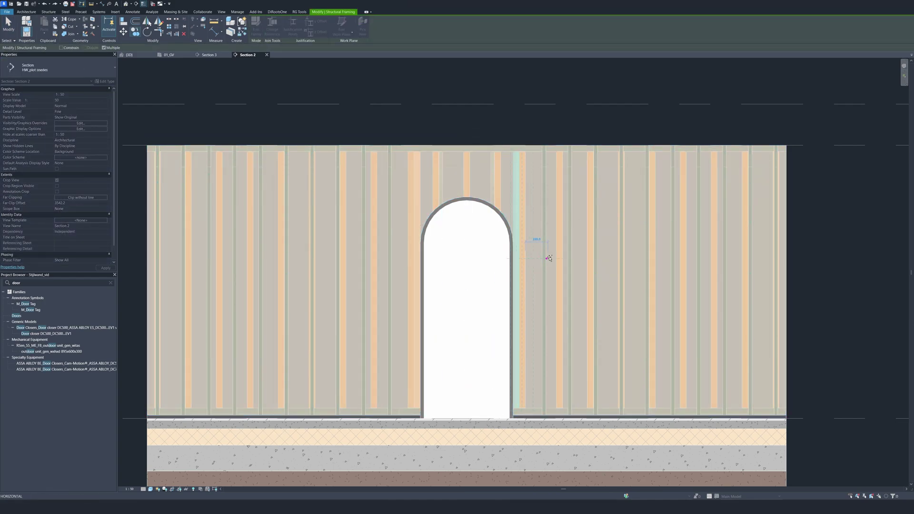
click(540, 260)
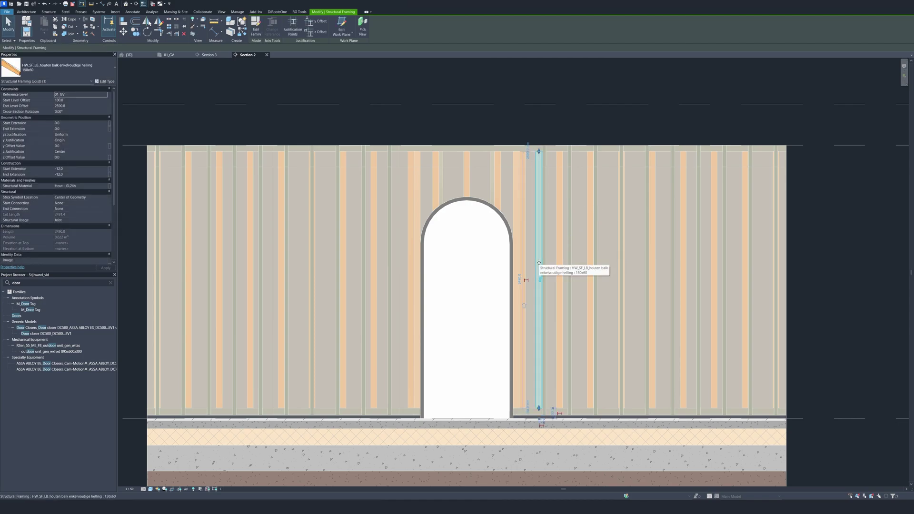
Rotate the copied stud 90° about its midpoint so it lies horizontally.
key(r)
key(o)
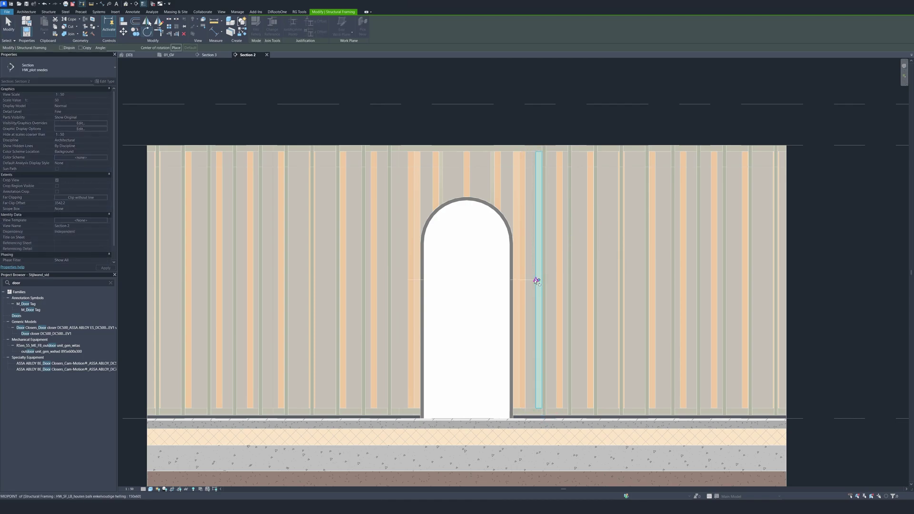
click(537, 282)
click(472, 279)
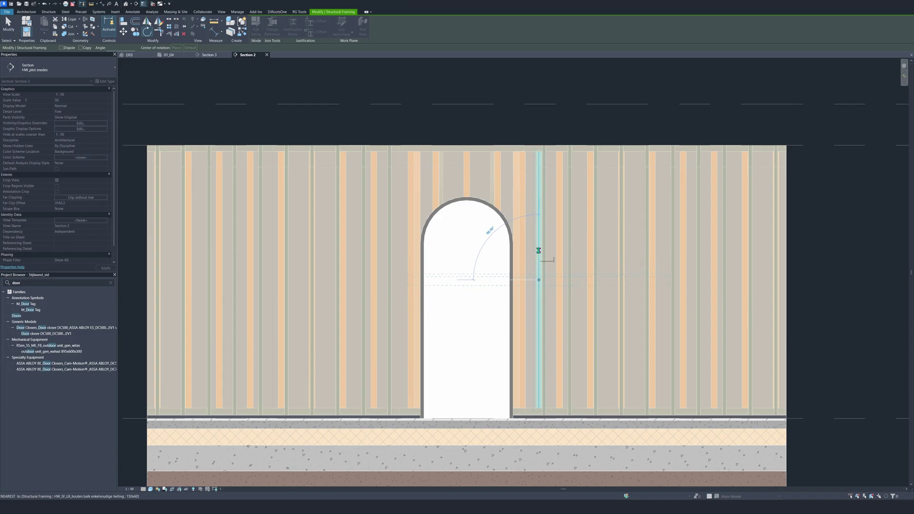
click(538, 250)
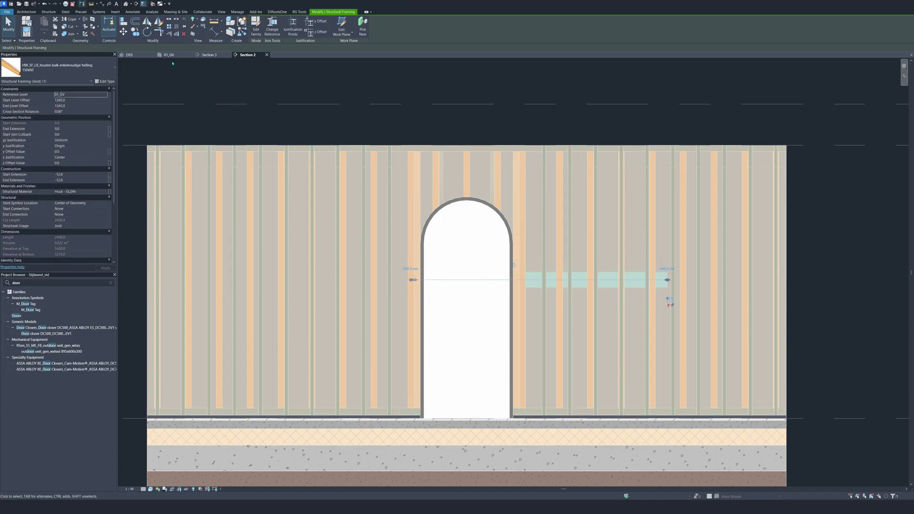
In the 3D view, set the horizontal timber's cross-section rotation to 90°.
click(128, 55)
scroll(545, 287, up, 2)
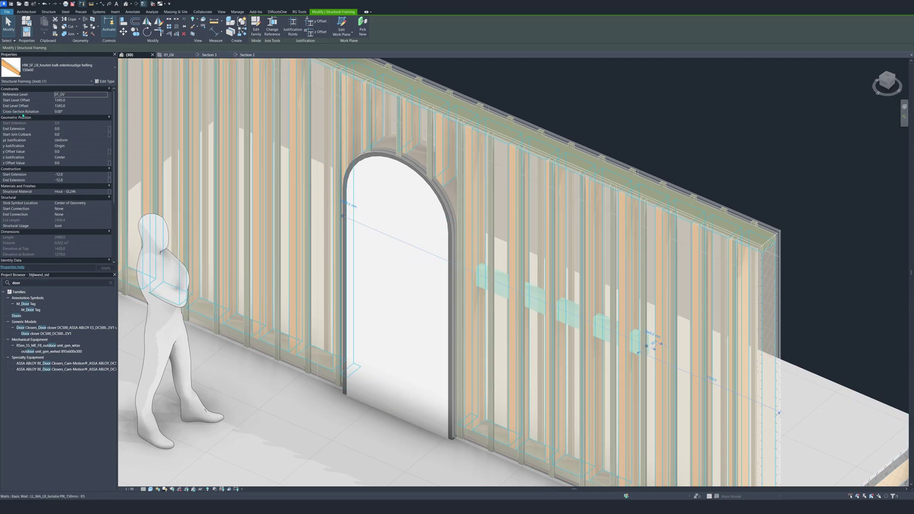
click(66, 112)
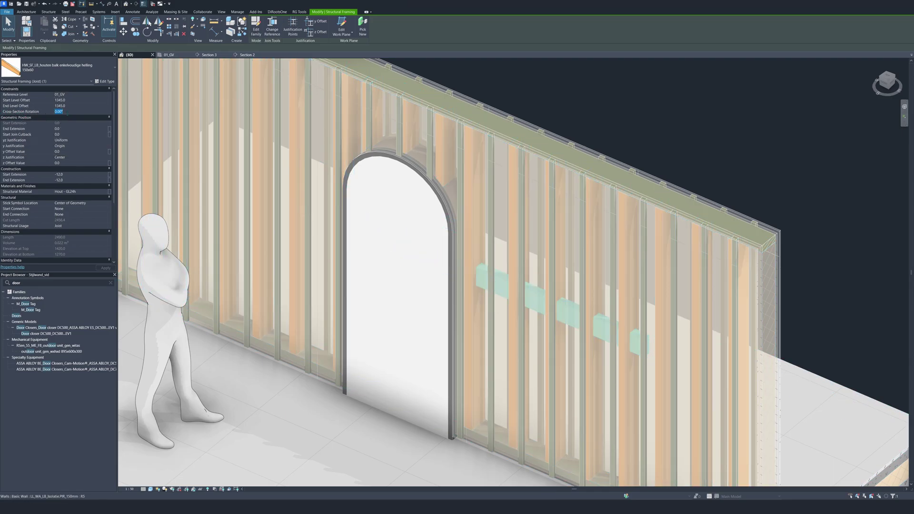
key(Return)
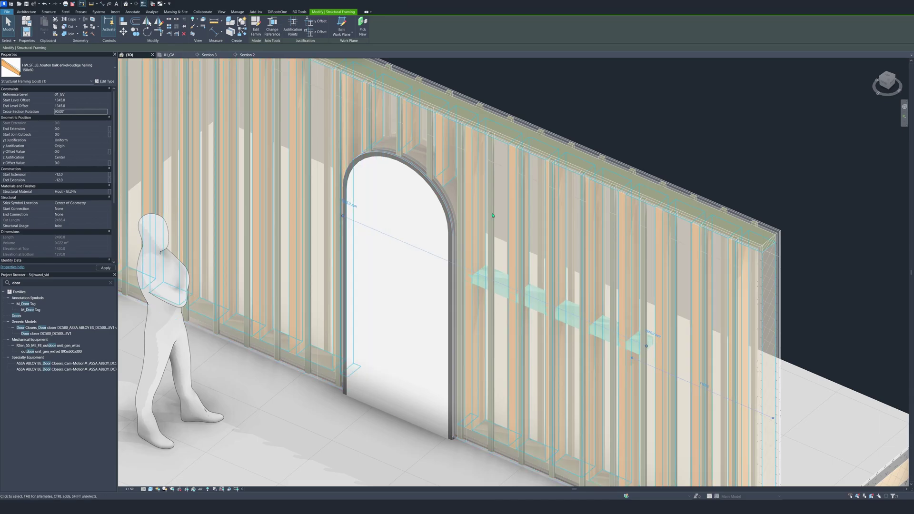
In Section 2, align the horizontal timber's underside with the top of the door arch.
click(251, 56)
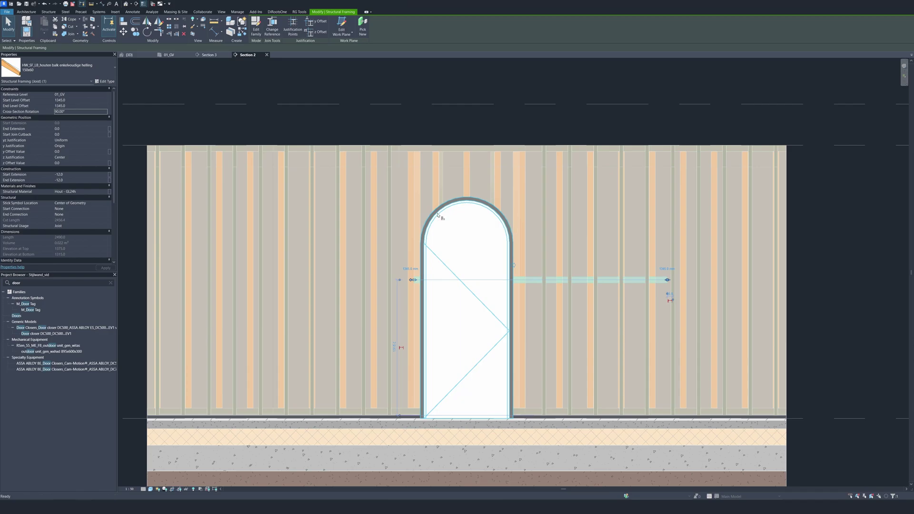
key(a)
key(l)
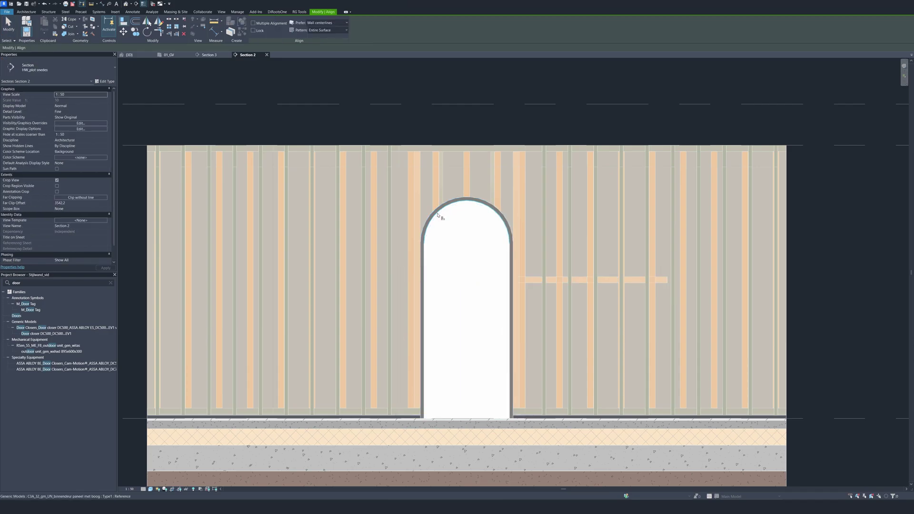
click(538, 285)
scroll(507, 188, up, 3)
key(Escape)
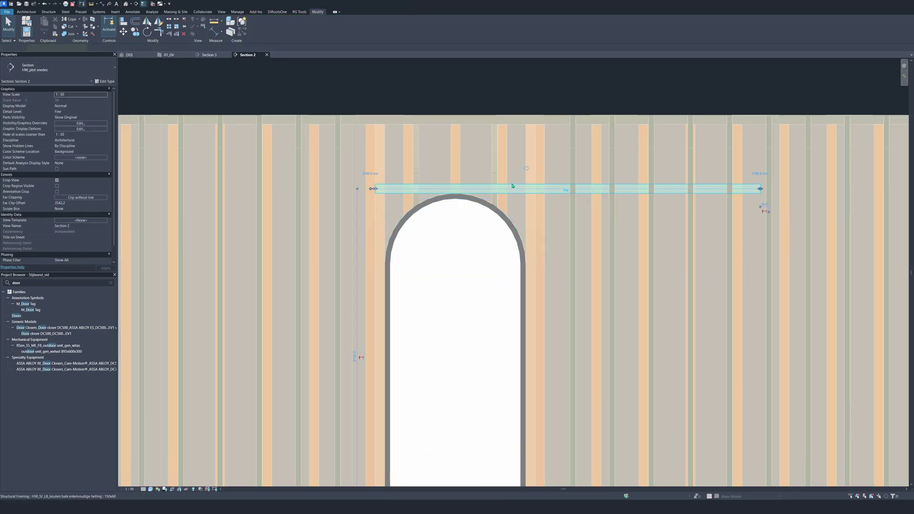
Shorten both ends of the horizontal timber so it spans between the inner studs on either side of the door.
click(757, 189)
drag(760, 189, 529, 189)
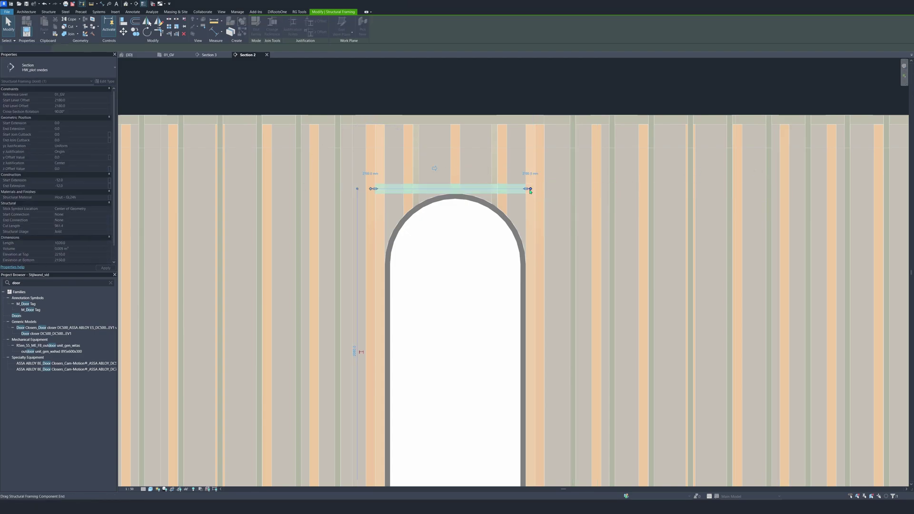
drag(371, 190, 379, 190)
click(391, 200)
key(Escape)
click(394, 189)
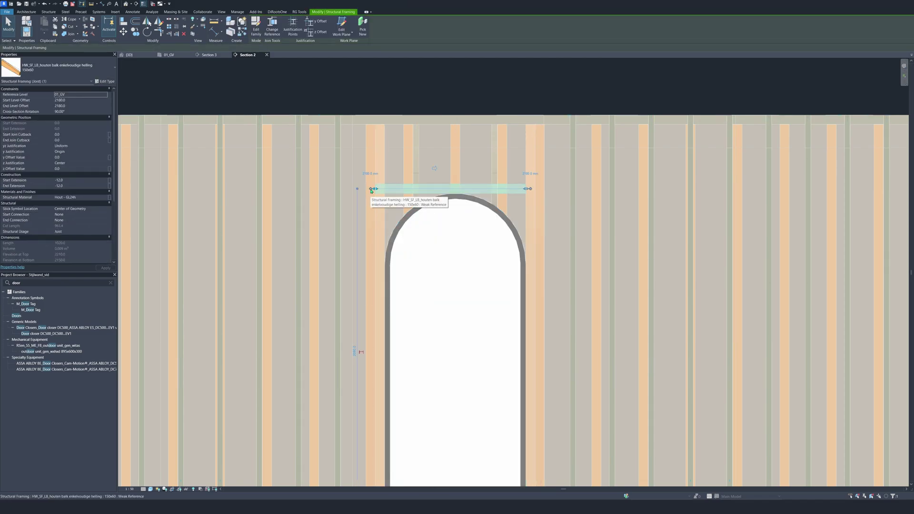
drag(370, 189, 380, 189)
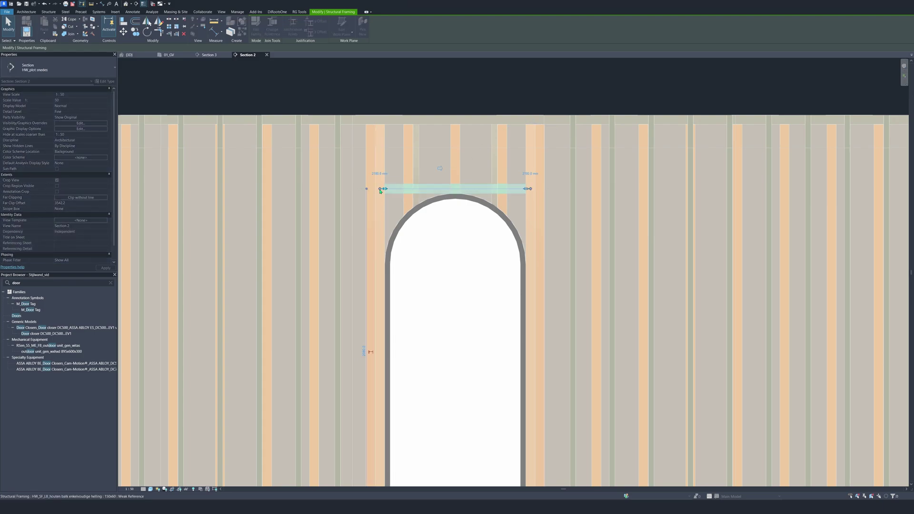
key(Escape)
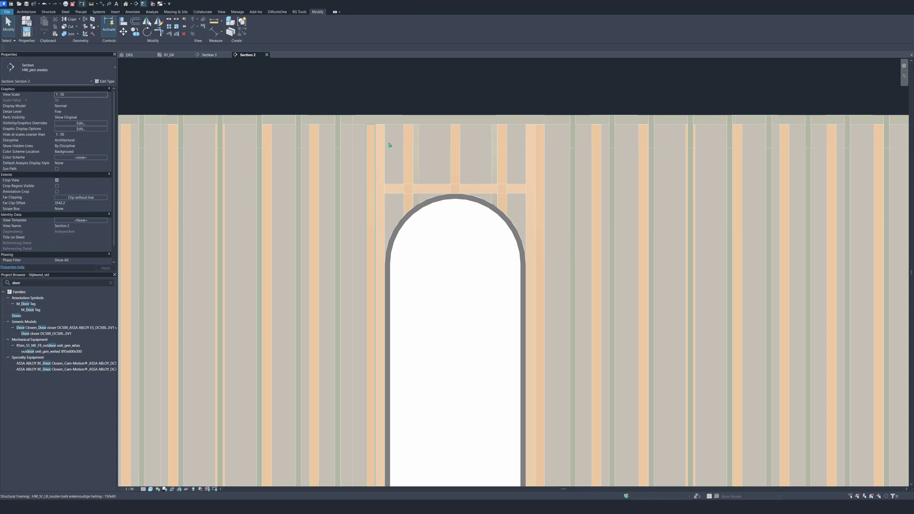
click(407, 143)
ctrl+click(460, 156)
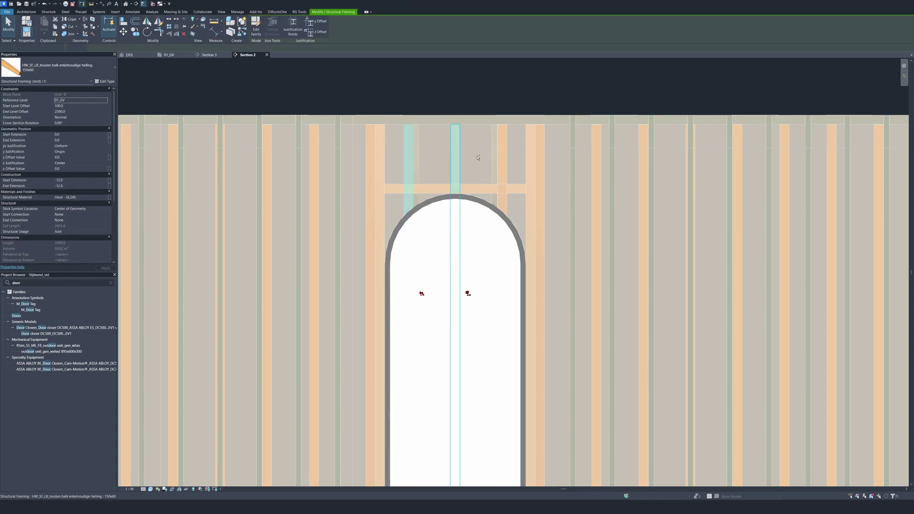
scroll(499, 207, down, 1)
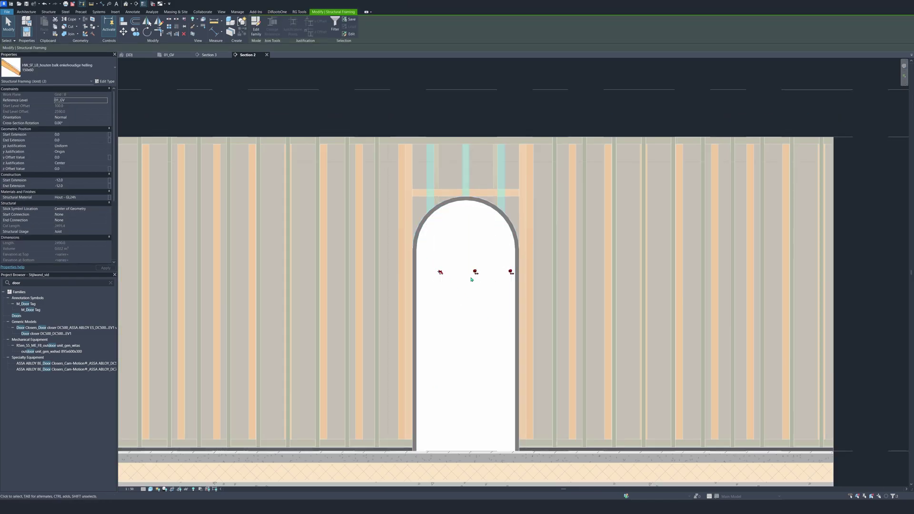
click(485, 275)
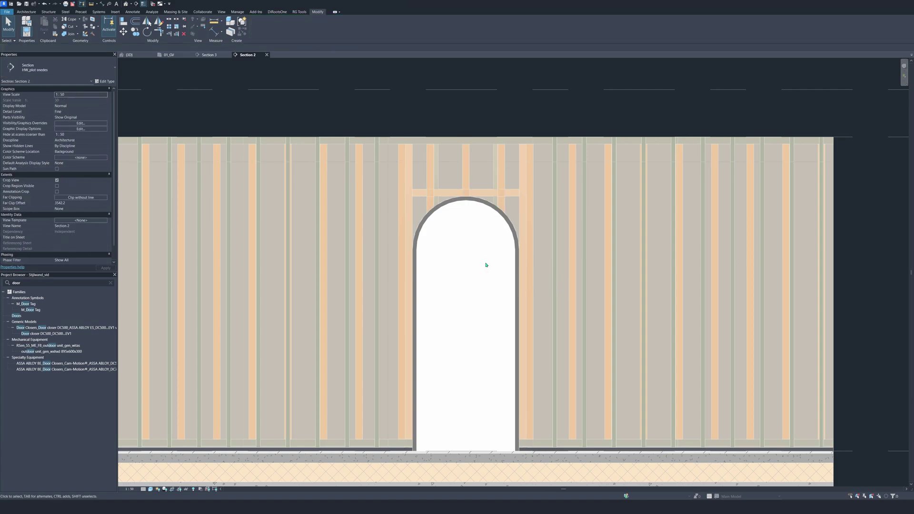
click(470, 173)
ctrl+click(430, 178)
ctrl+click(498, 243)
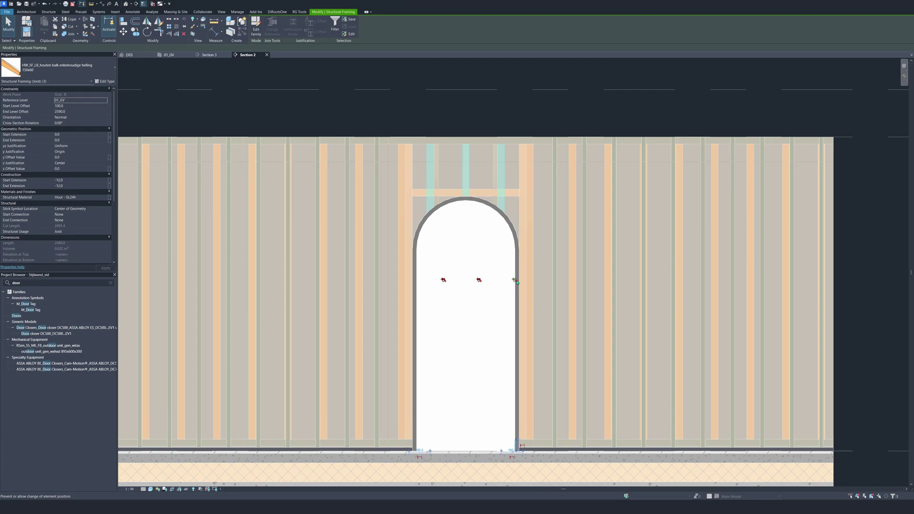
key(Escape)
Shorten the three studs above the door from below so they end on the horizontal timber.
click(432, 177)
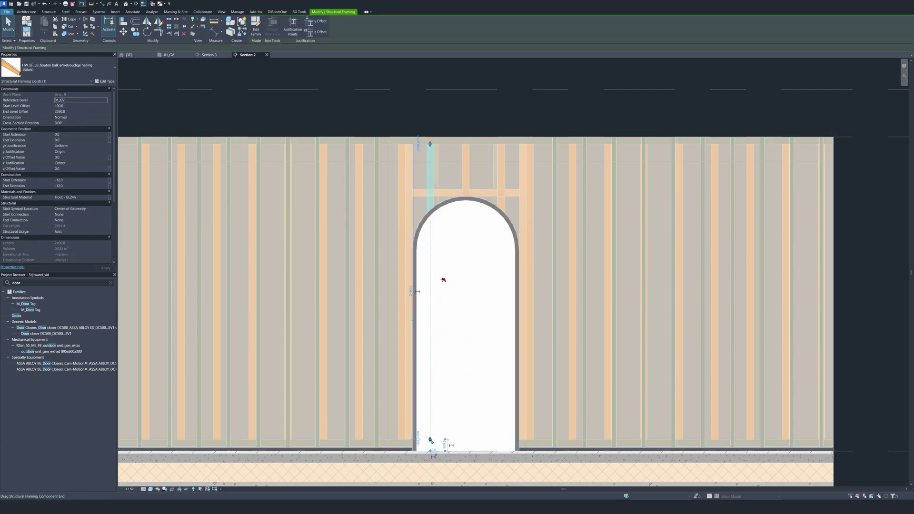
key(Escape)
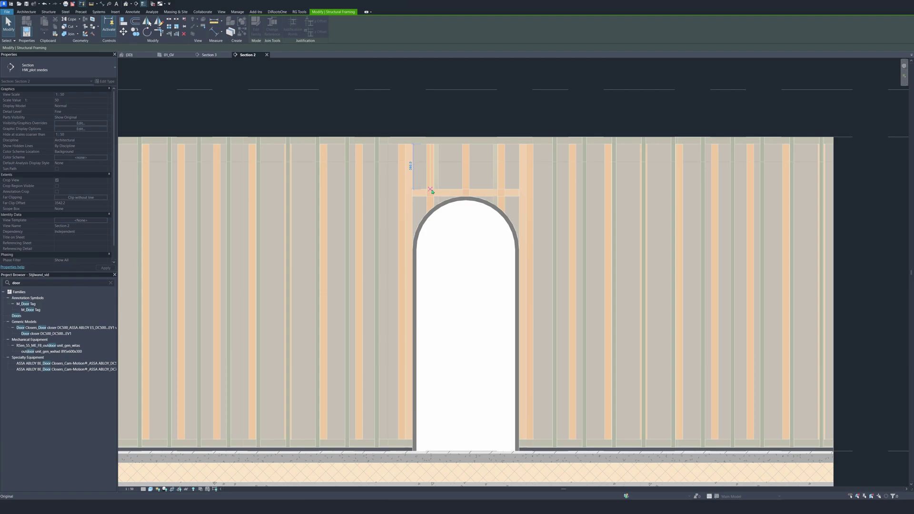
click(432, 190)
click(466, 431)
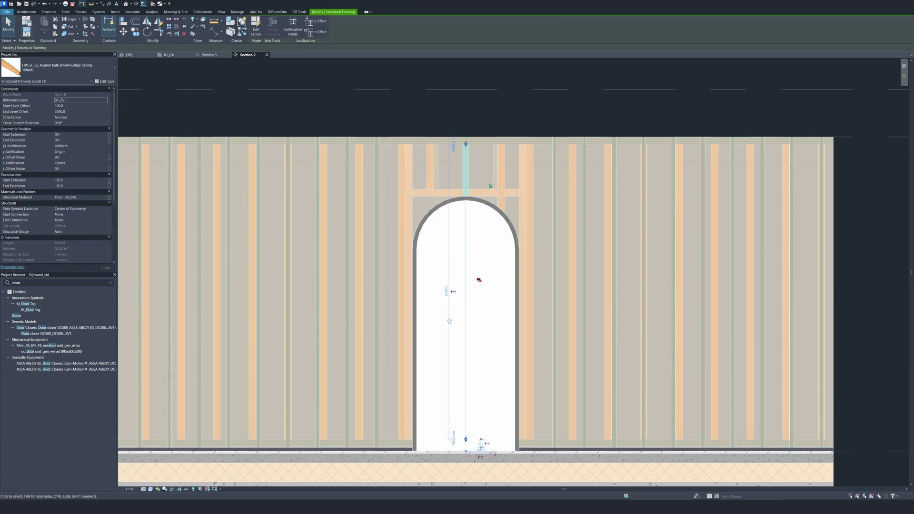
drag(468, 441, 472, 191)
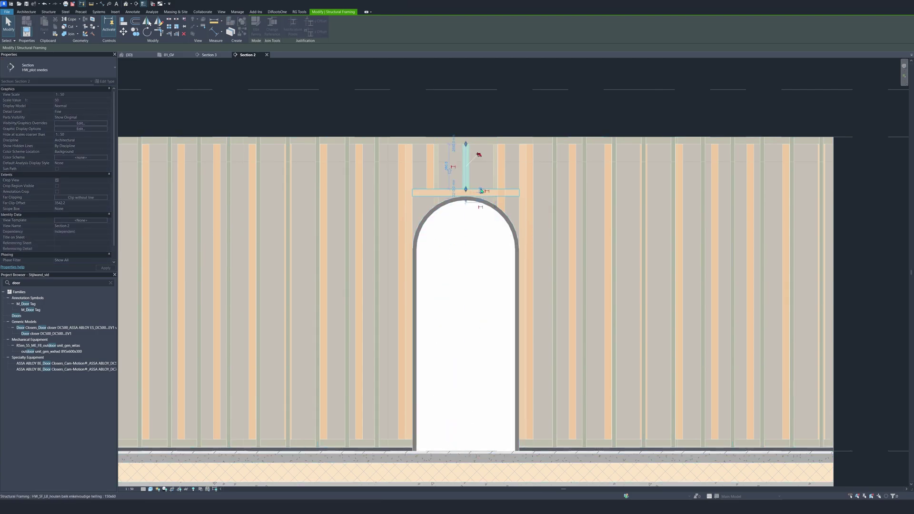
click(501, 228)
drag(502, 440, 506, 195)
click(496, 216)
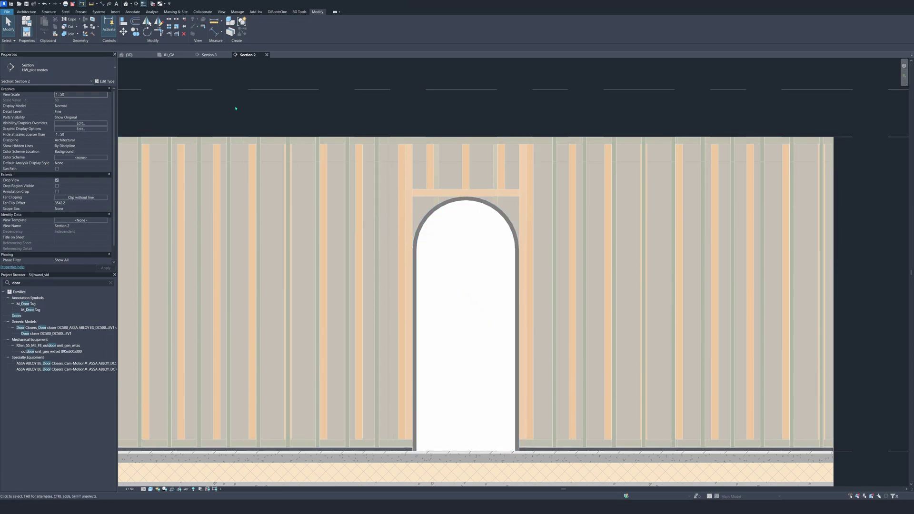
Extend both ends of the horizontal timber through the width of the inner studs, giving extensions of about 47 mm.
click(70, 26)
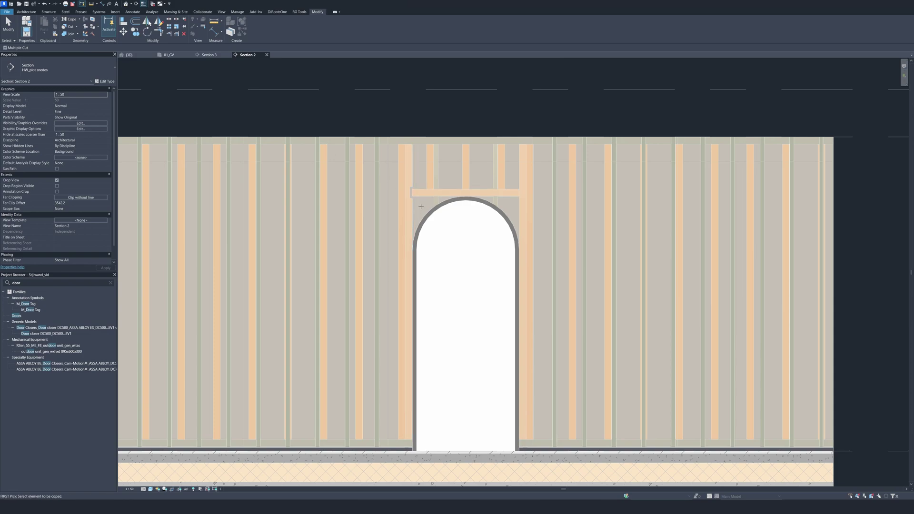
key(Escape)
click(419, 193)
scroll(417, 195, up, 4)
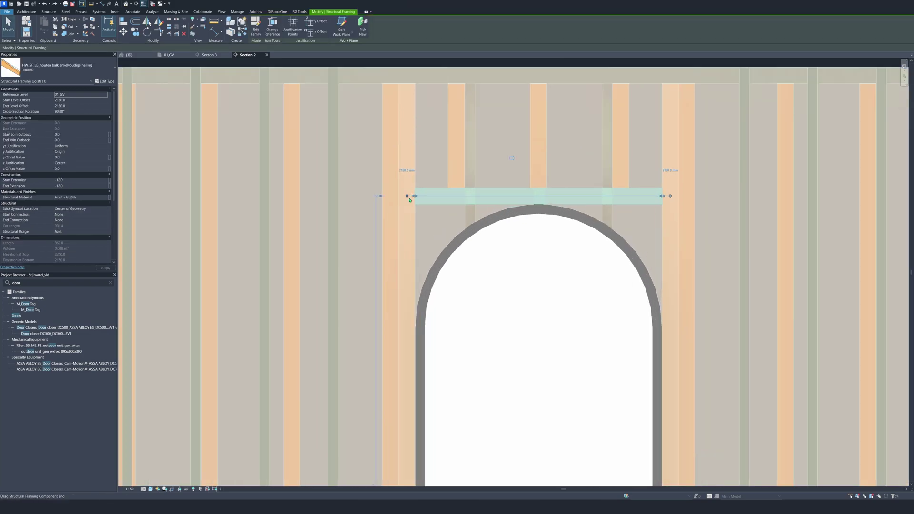
drag(415, 198, 400, 198)
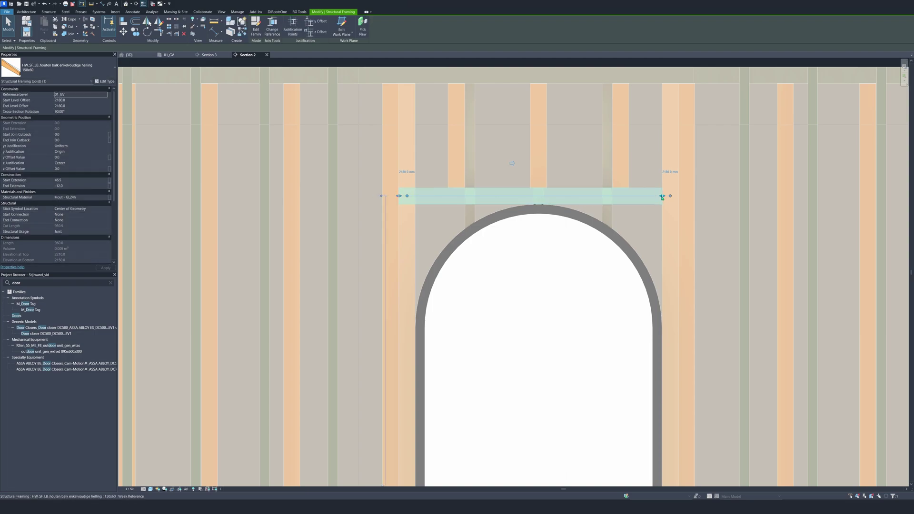
drag(676, 200, 679, 200)
key(Escape)
scroll(528, 207, down, 3)
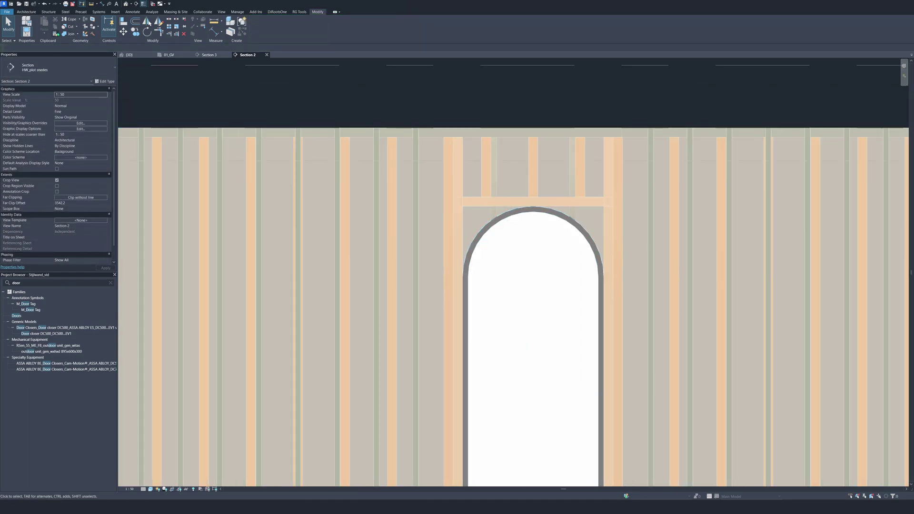
Cope both inner door studs around the horizontal timber and set their coping distance to 0.
click(69, 19)
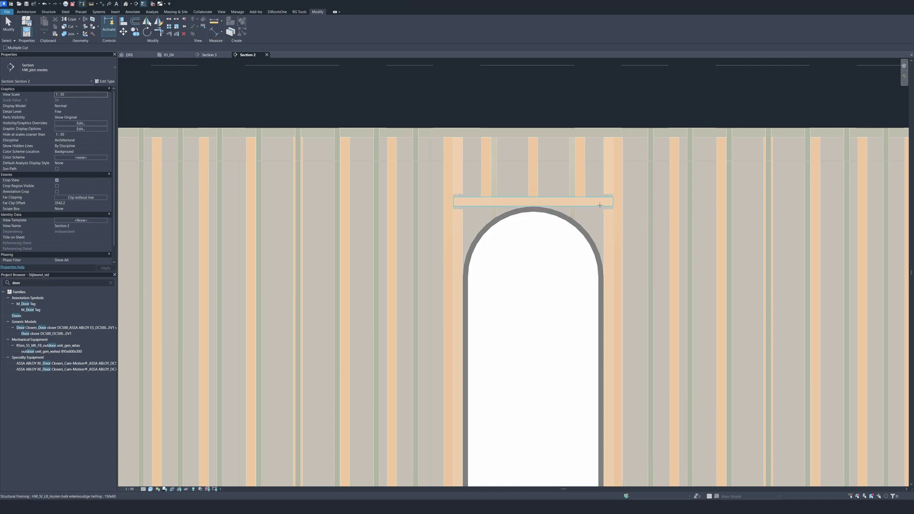
click(459, 187)
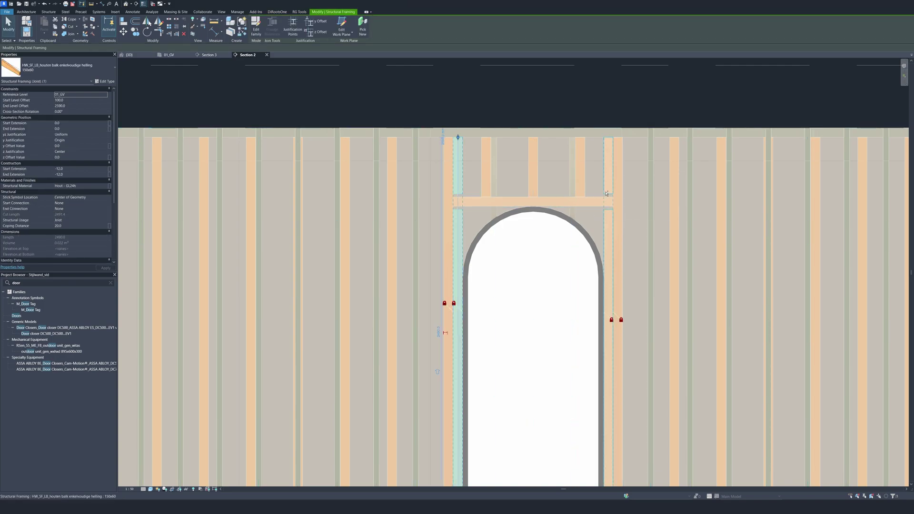
ctrl+click(460, 209)
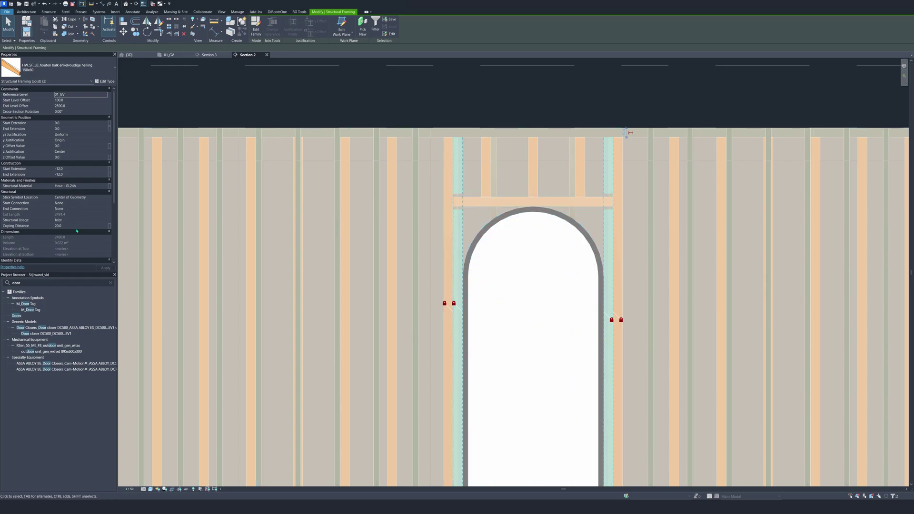
key(Return)
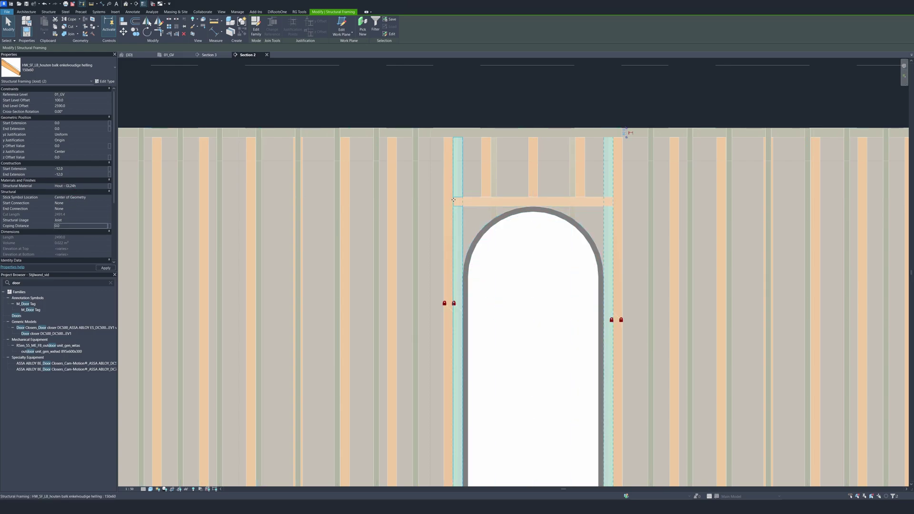
key(Escape)
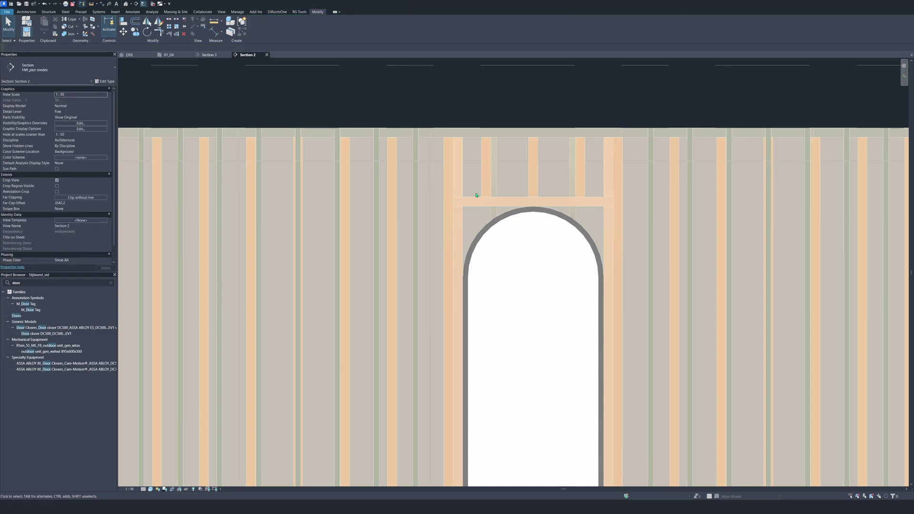
Check the horizontal timber in the section, and examine the framed door opening from the front in the 3D view.
click(466, 204)
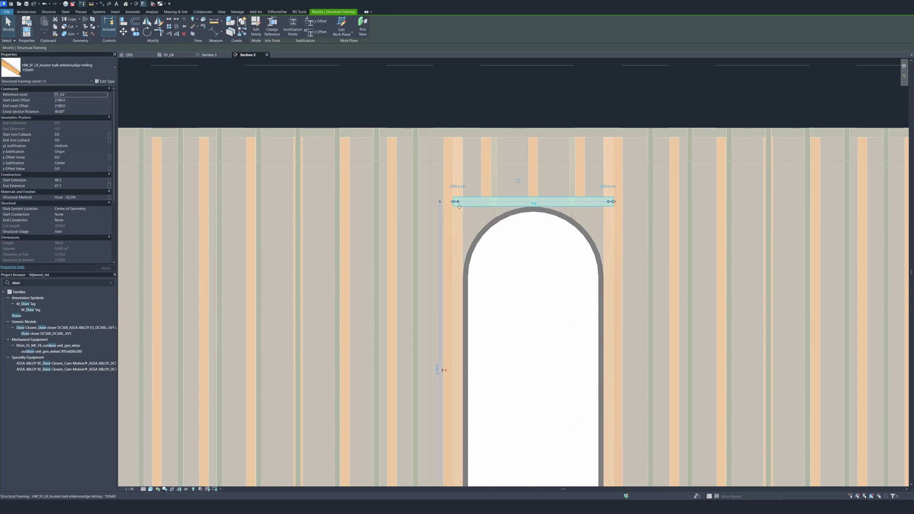
scroll(457, 207, down, 4)
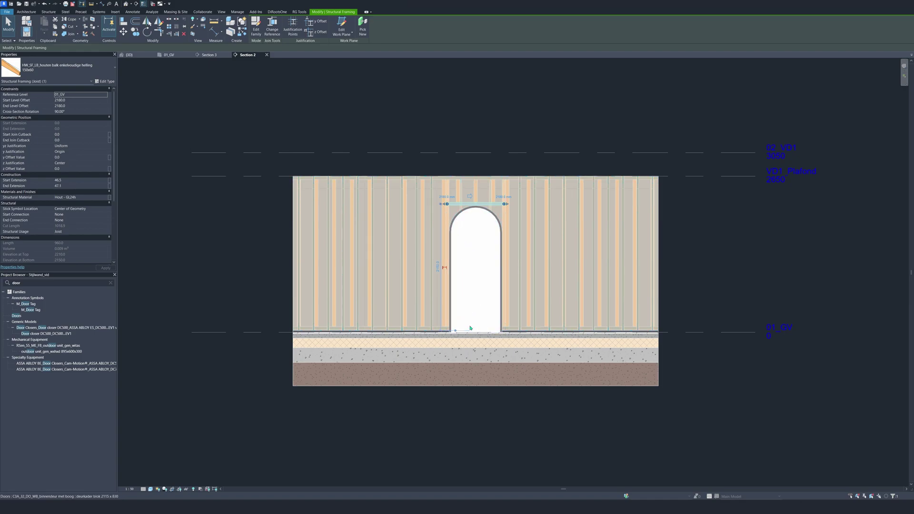
key(Escape)
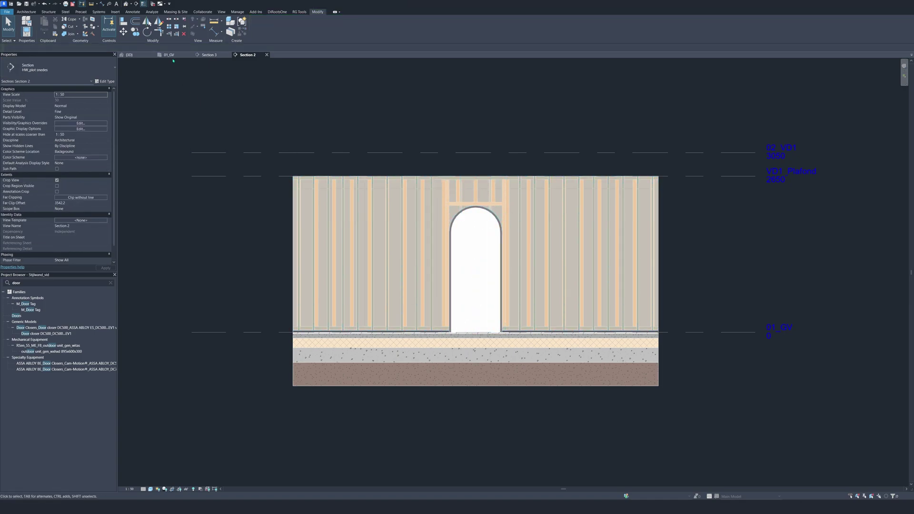
click(128, 55)
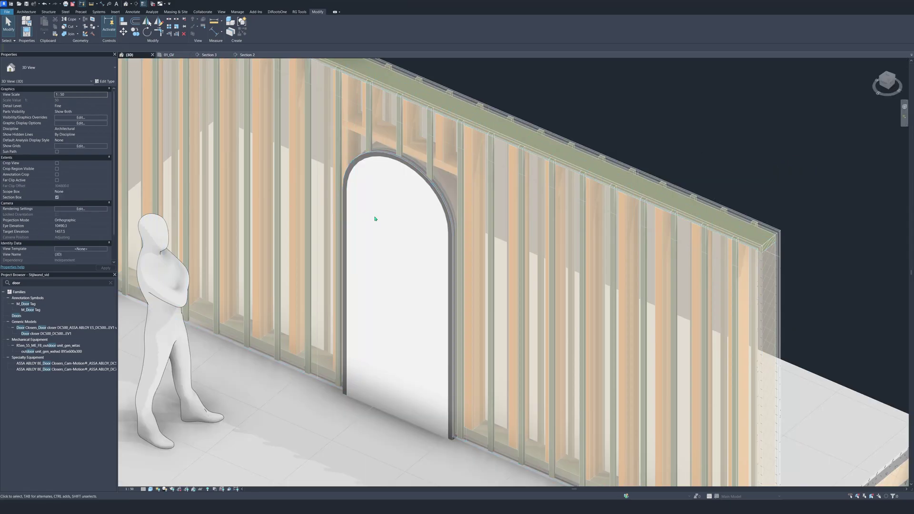
scroll(376, 221, down, 3)
shift+middle_drag(412, 278, 362, 276)
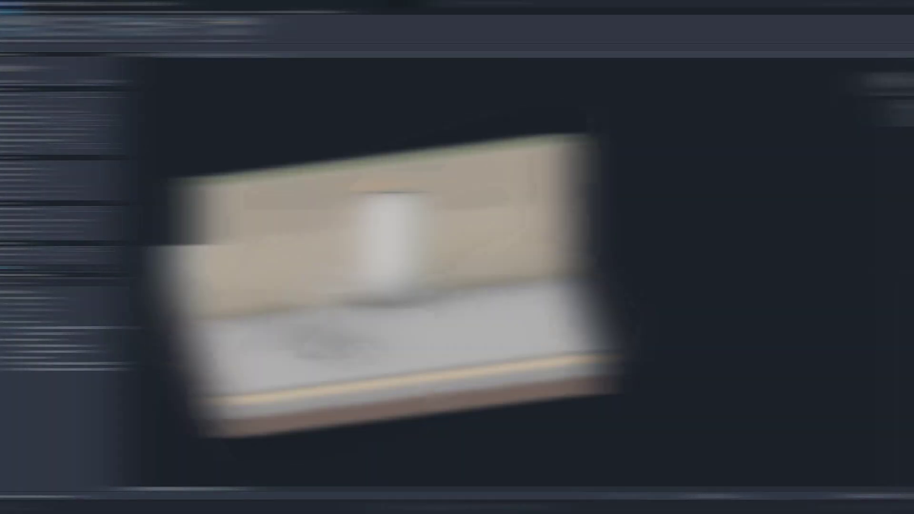